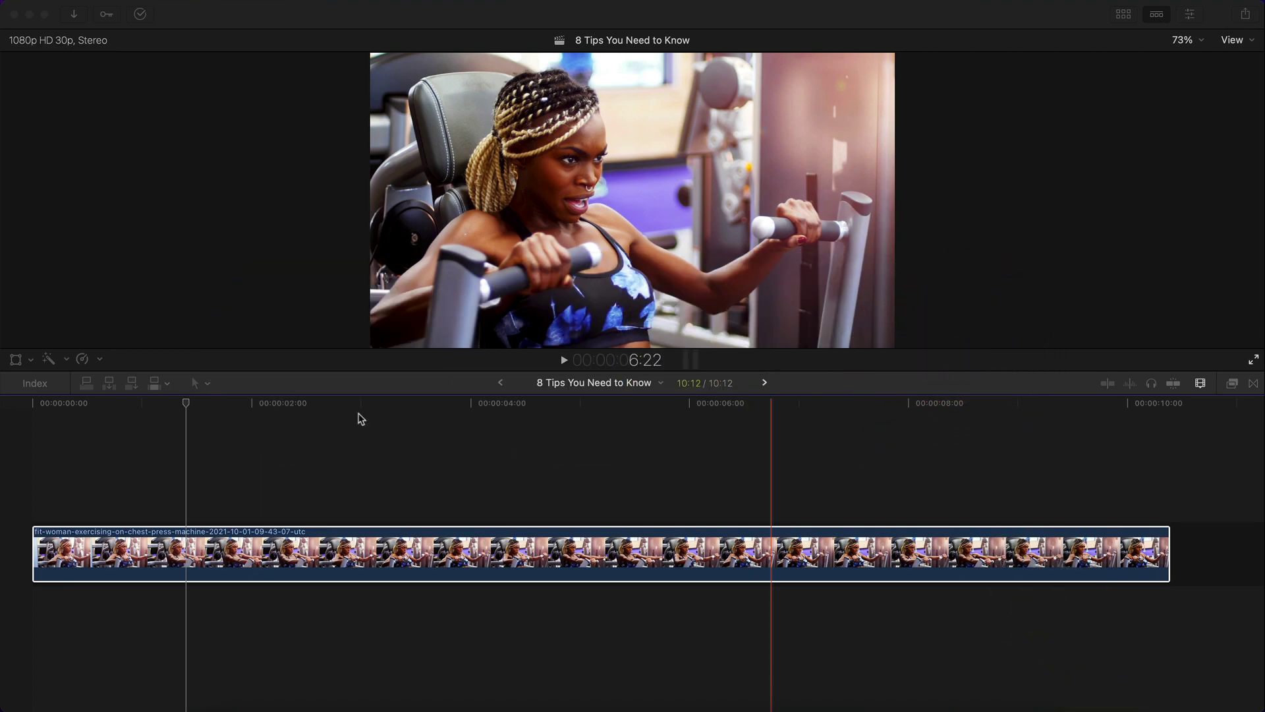
Look over the viewer's quality and media playback options and play the chest-press clip.
click(415, 404)
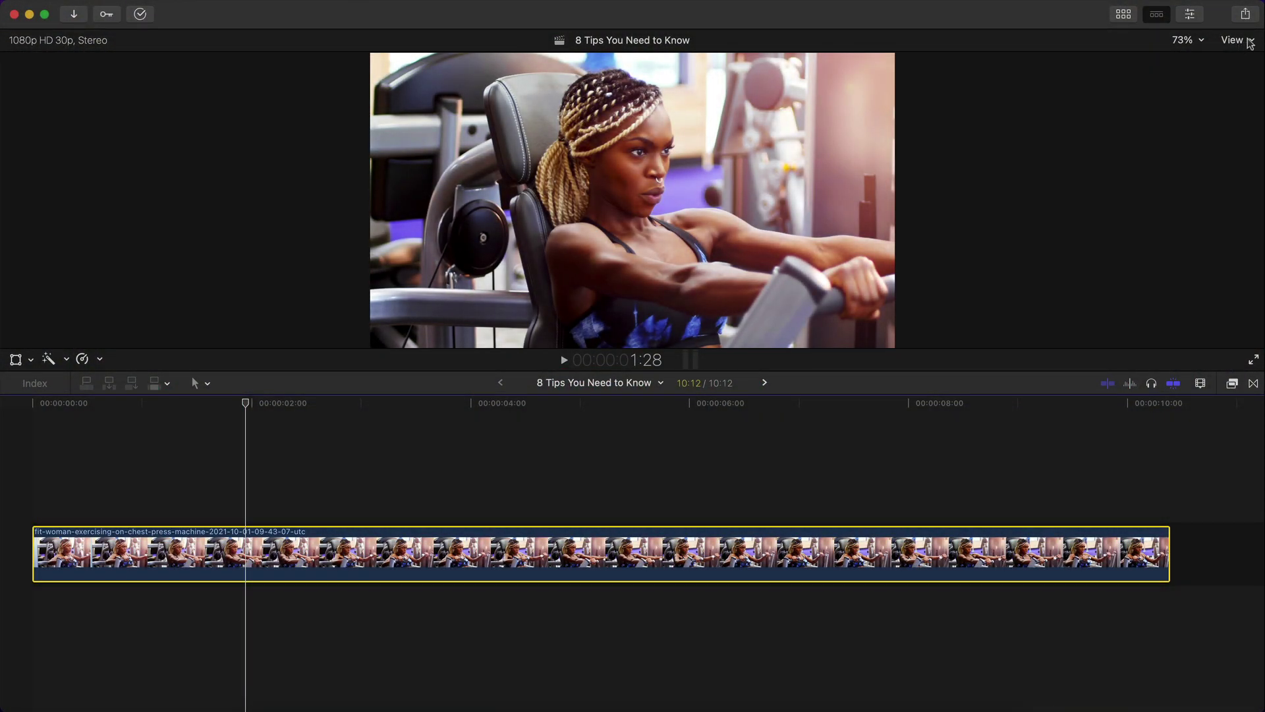
click(1233, 40)
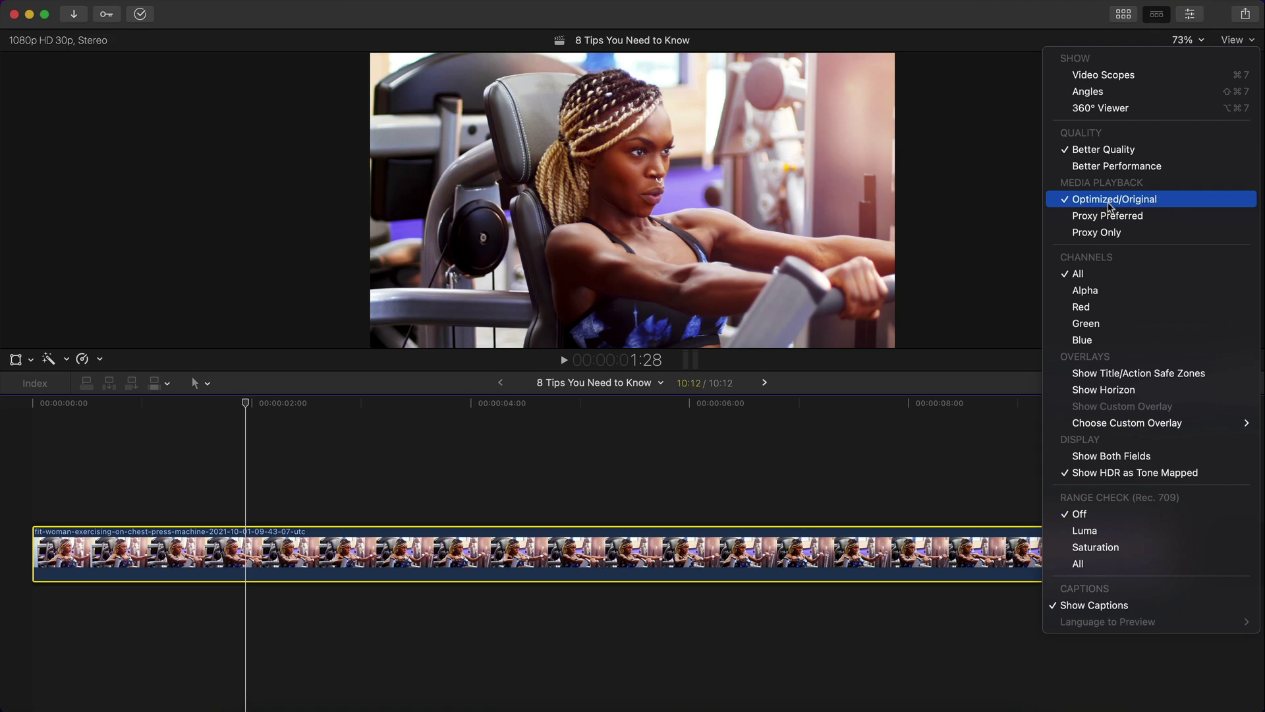
click(280, 423)
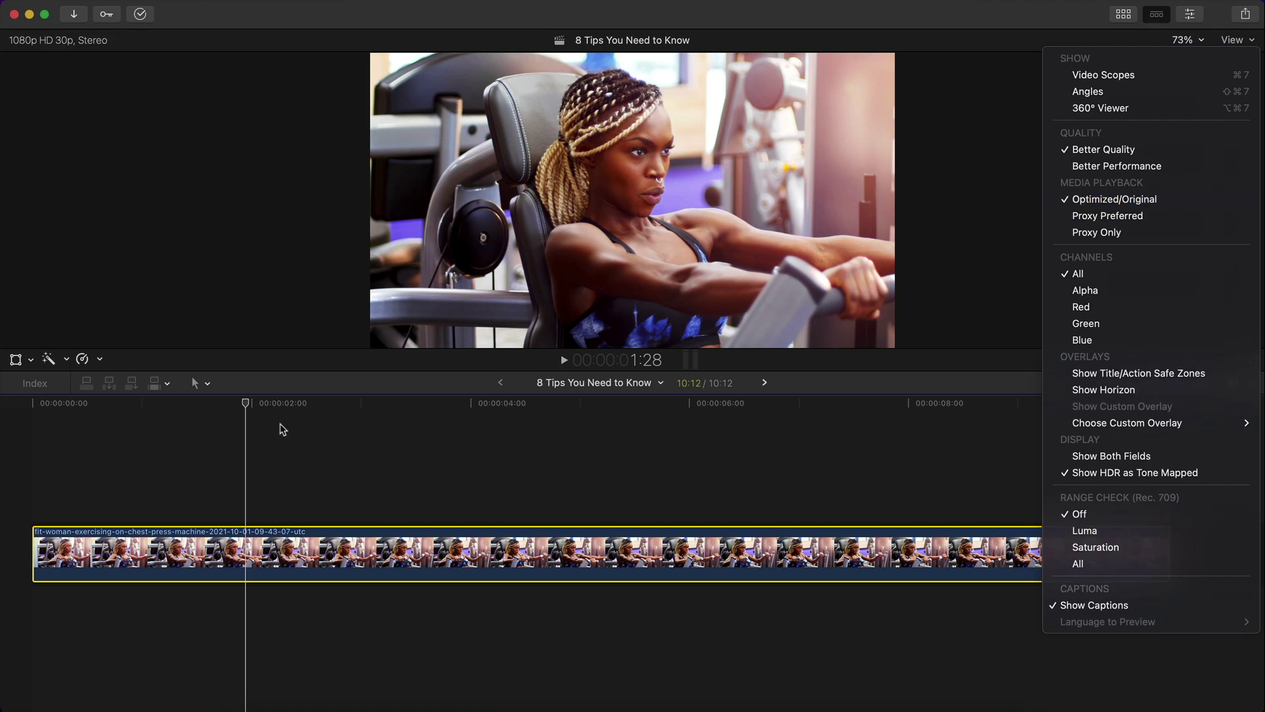
key(space)
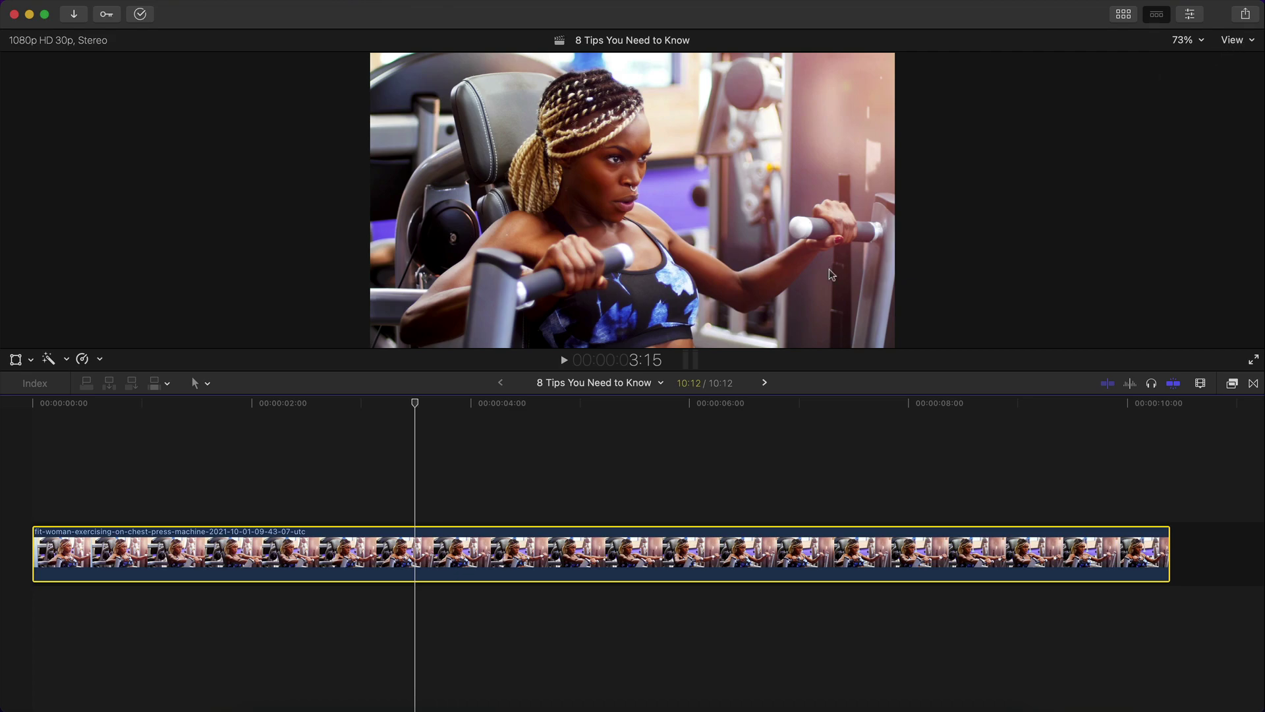
Open the Effects browser and inspector, and add a Color Wheels correction to the chest-press clip with increased global saturation.
click(1234, 383)
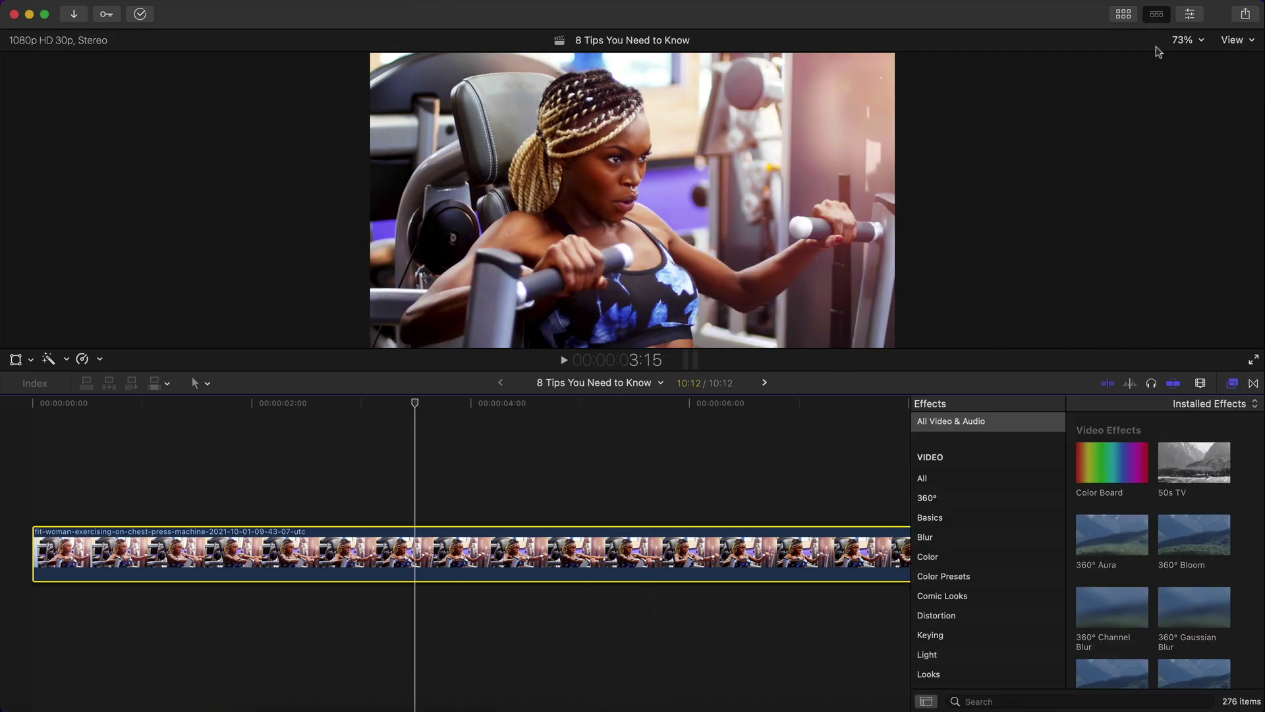
key(super+4)
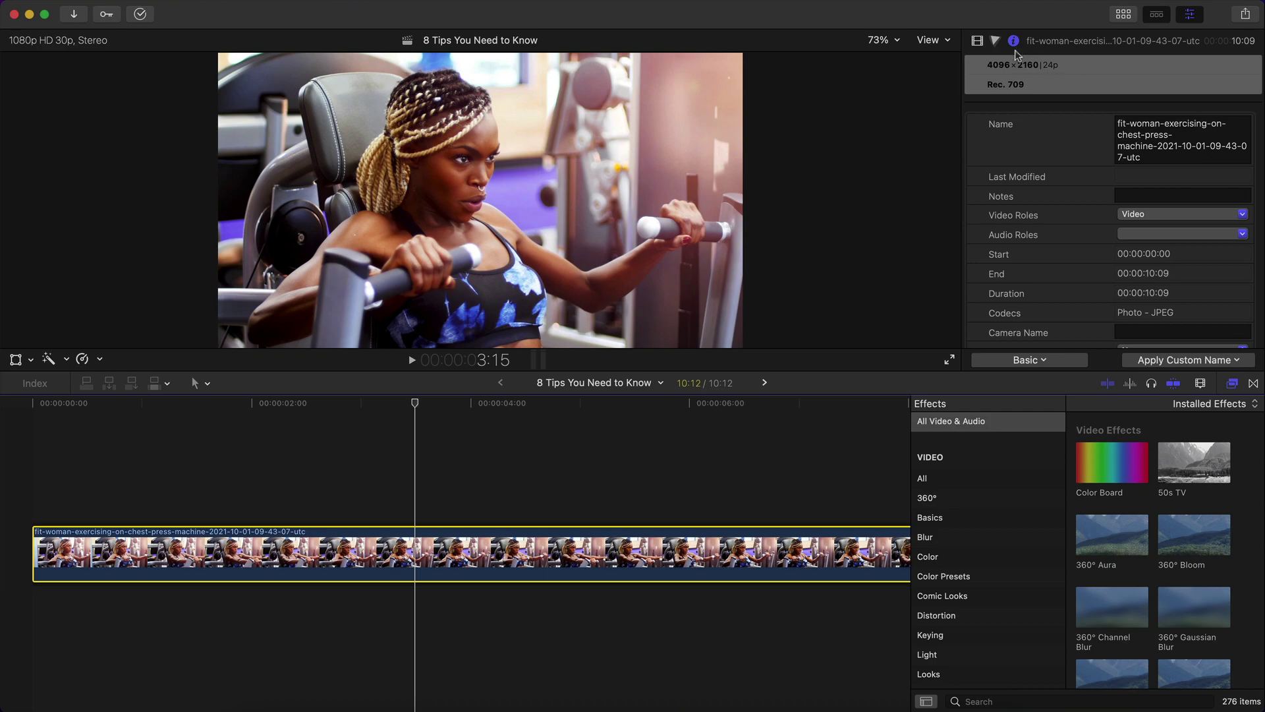
click(995, 41)
click(1038, 65)
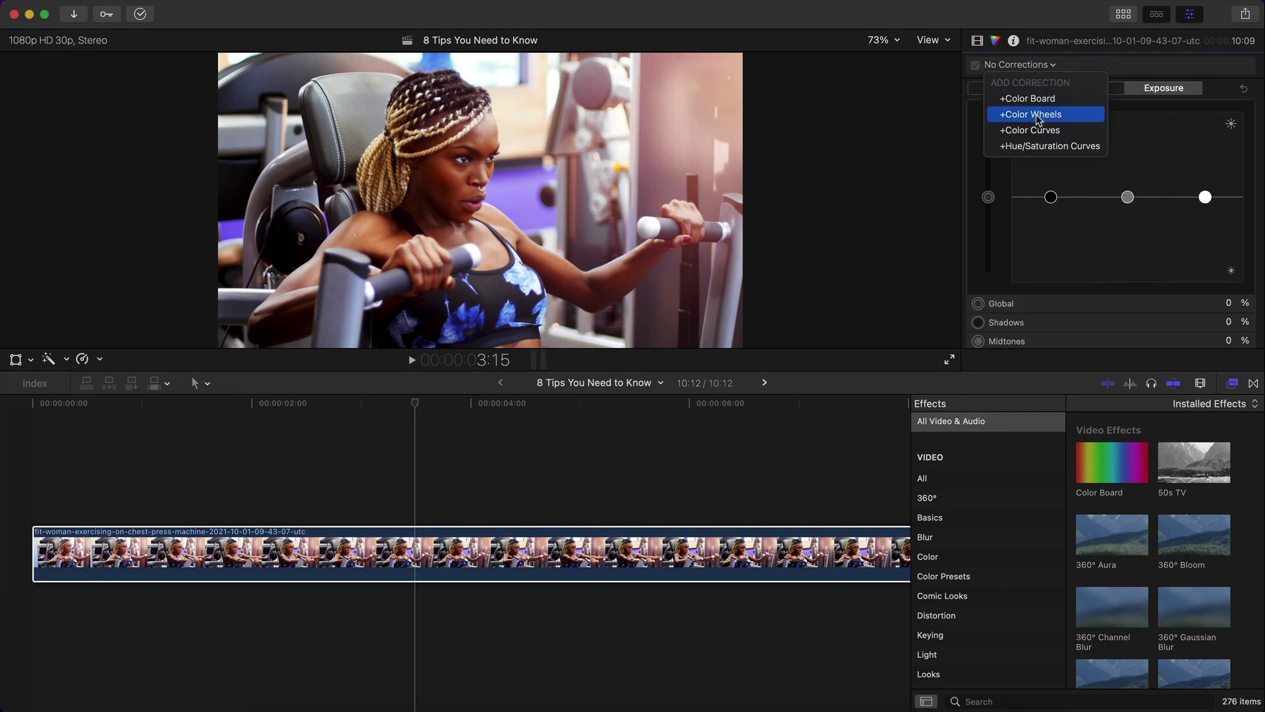
click(1033, 115)
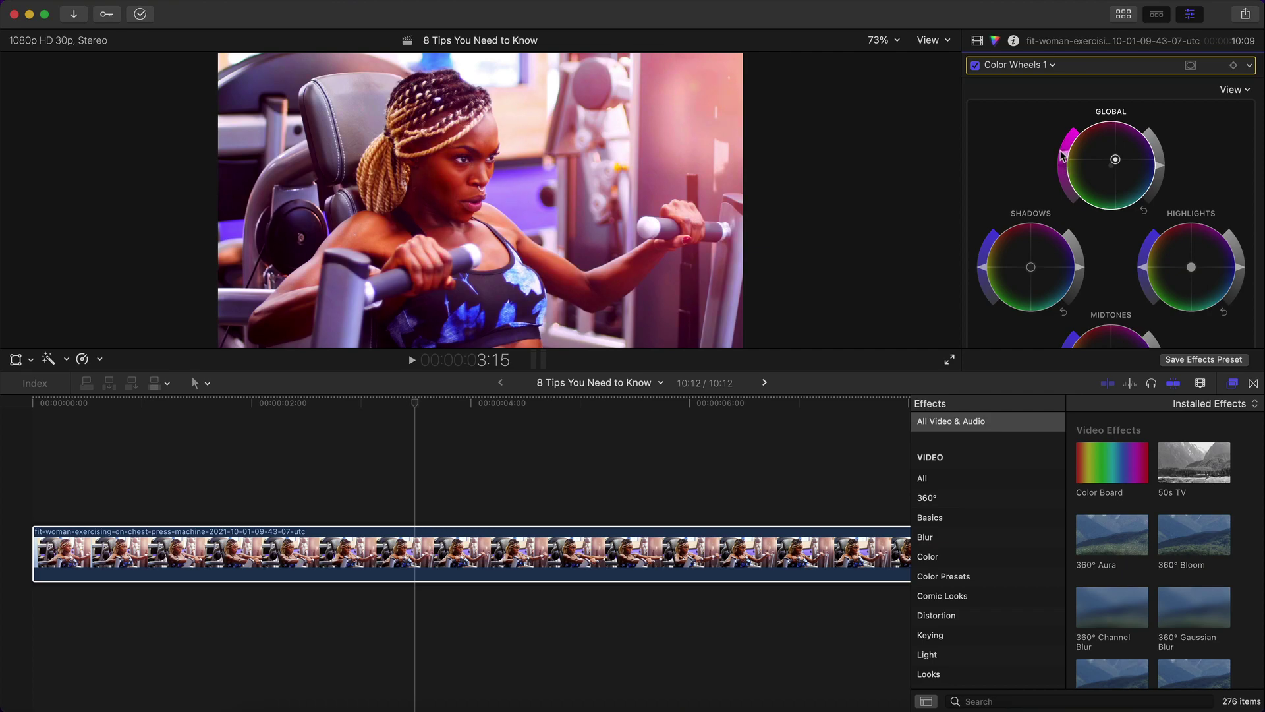
scroll(1081, 284, down, 3)
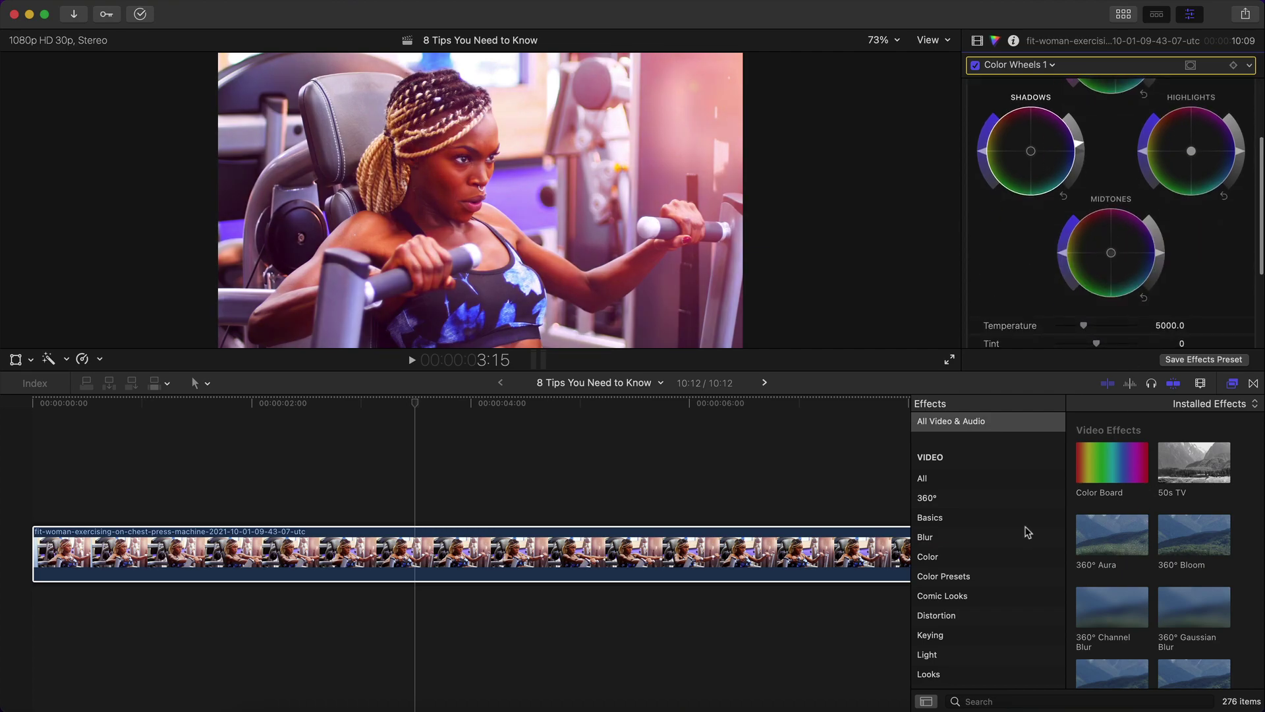
Apply several Distortion effects to the chest-press clip in the timeline and play it back.
click(952, 613)
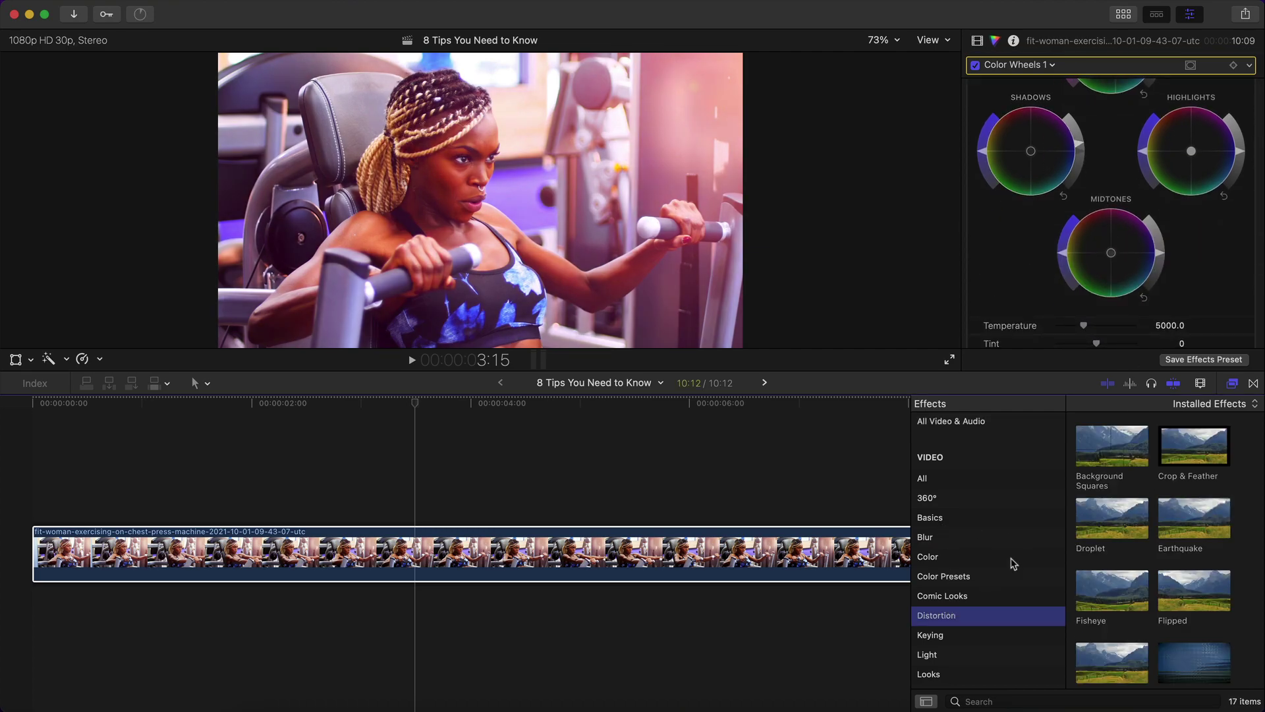
drag(1132, 522, 649, 547)
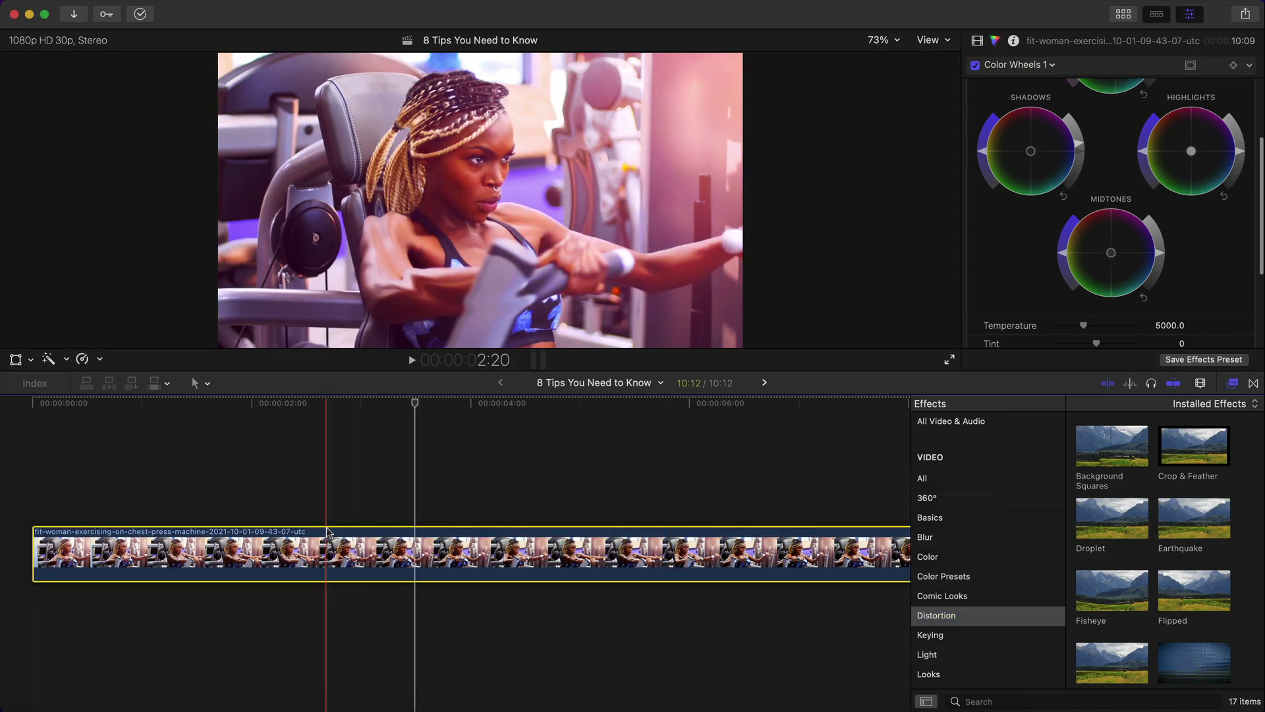
drag(1193, 542, 822, 554)
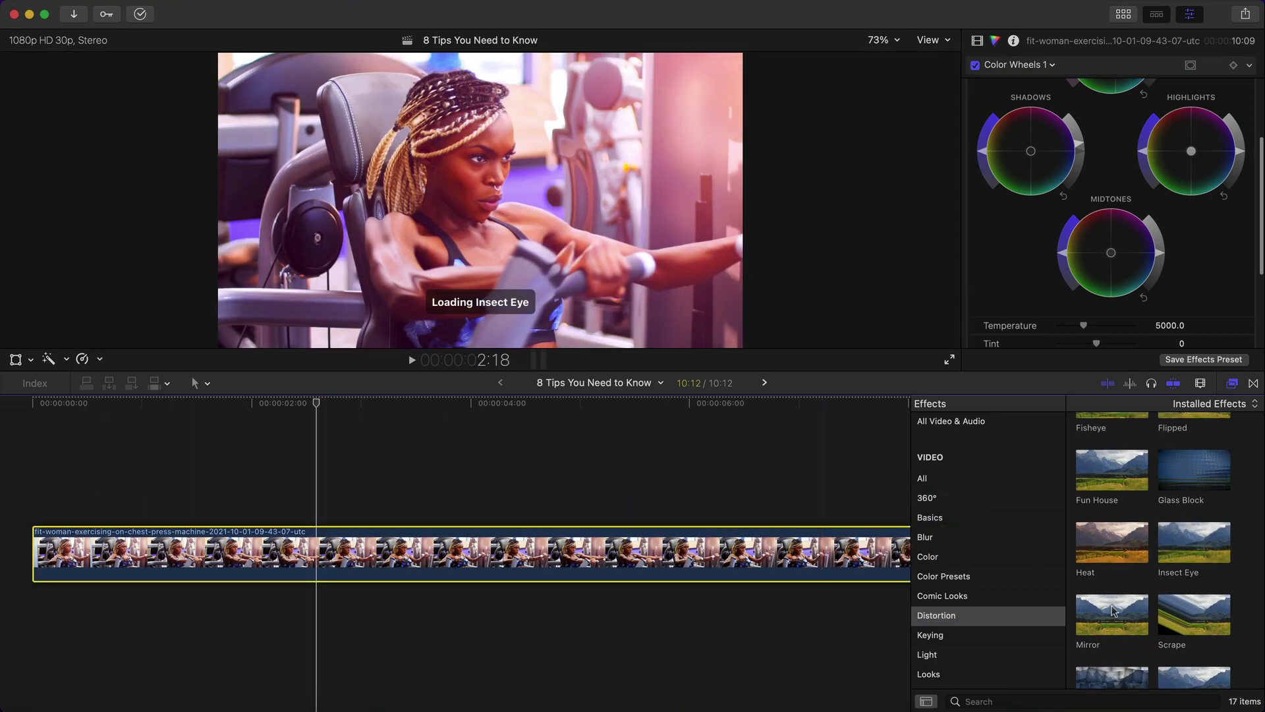
drag(1112, 615, 799, 571)
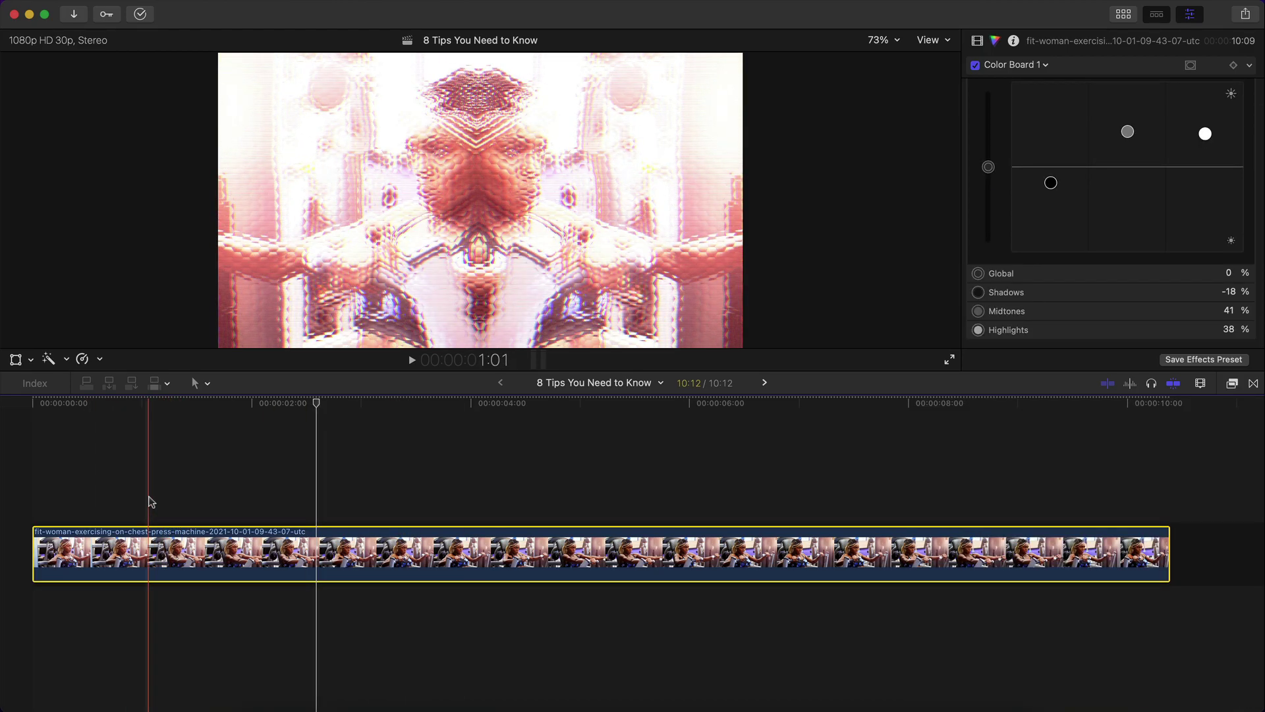
key(space)
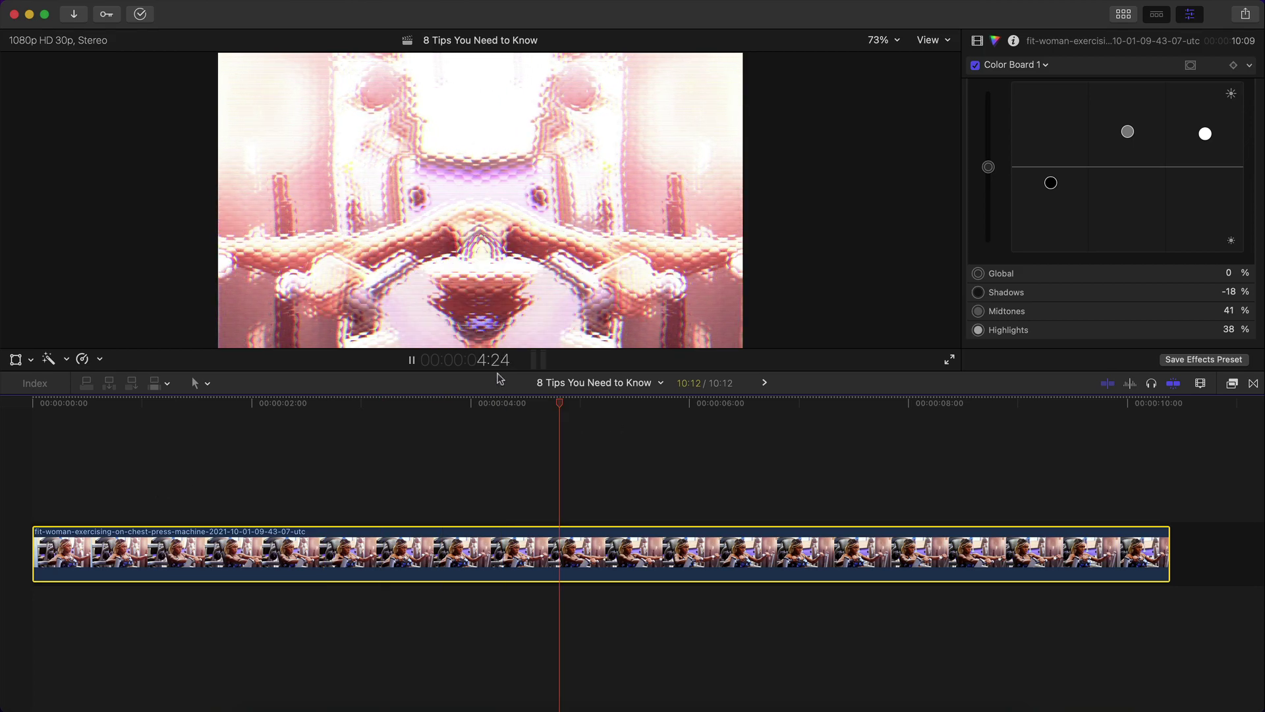
key(space)
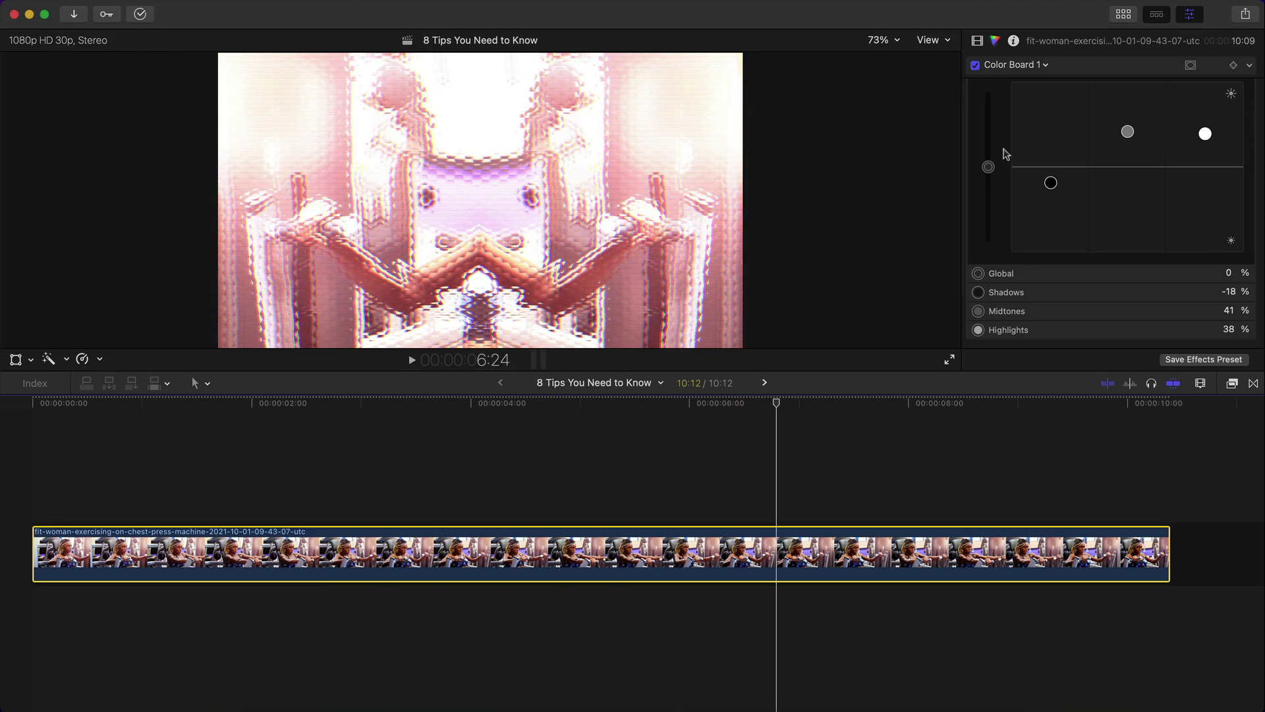
Hide the inspector, switch the viewer's media playback to Proxy Only, and show the media browser.
click(1190, 15)
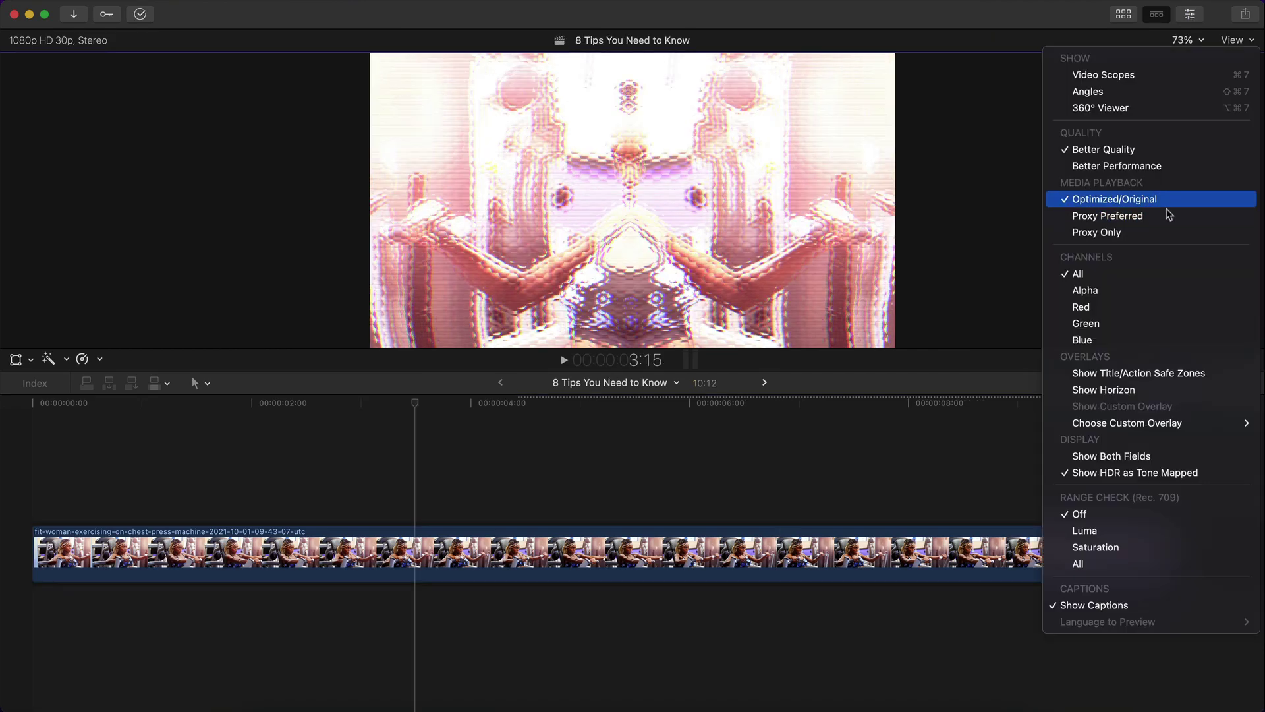
click(1096, 232)
drag(283, 405, 218, 420)
click(1121, 16)
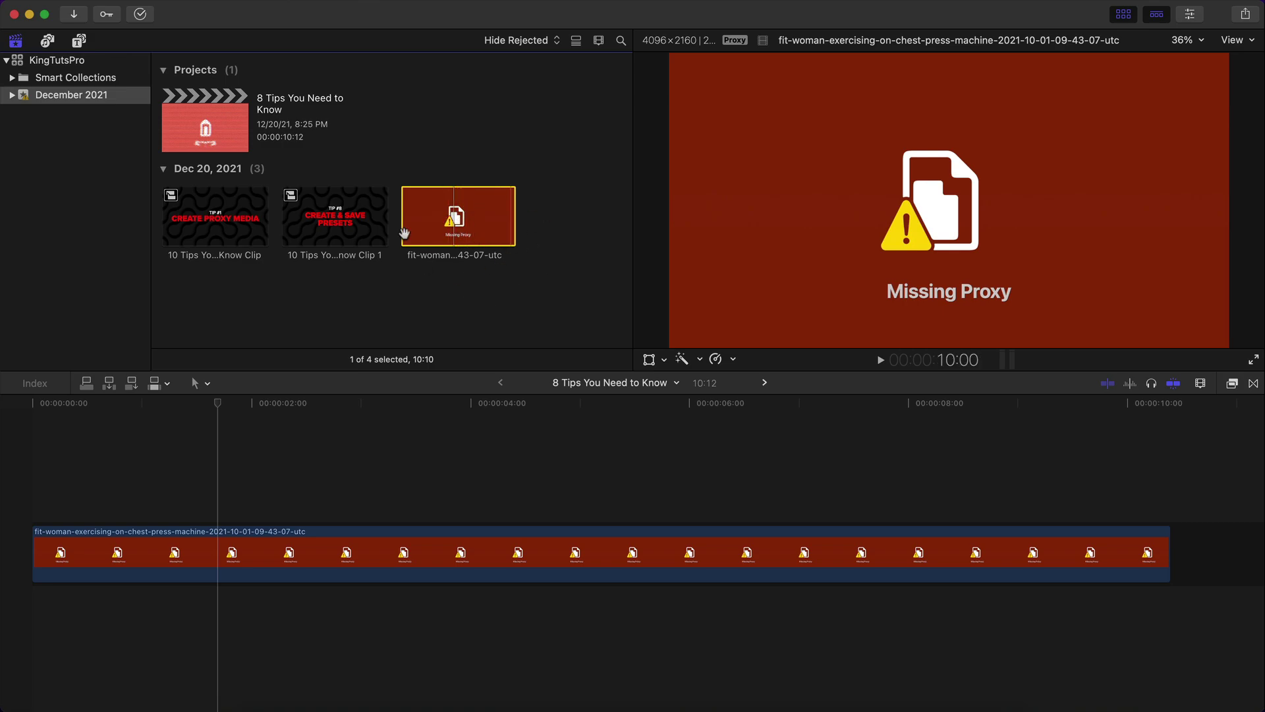
right_click(470, 225)
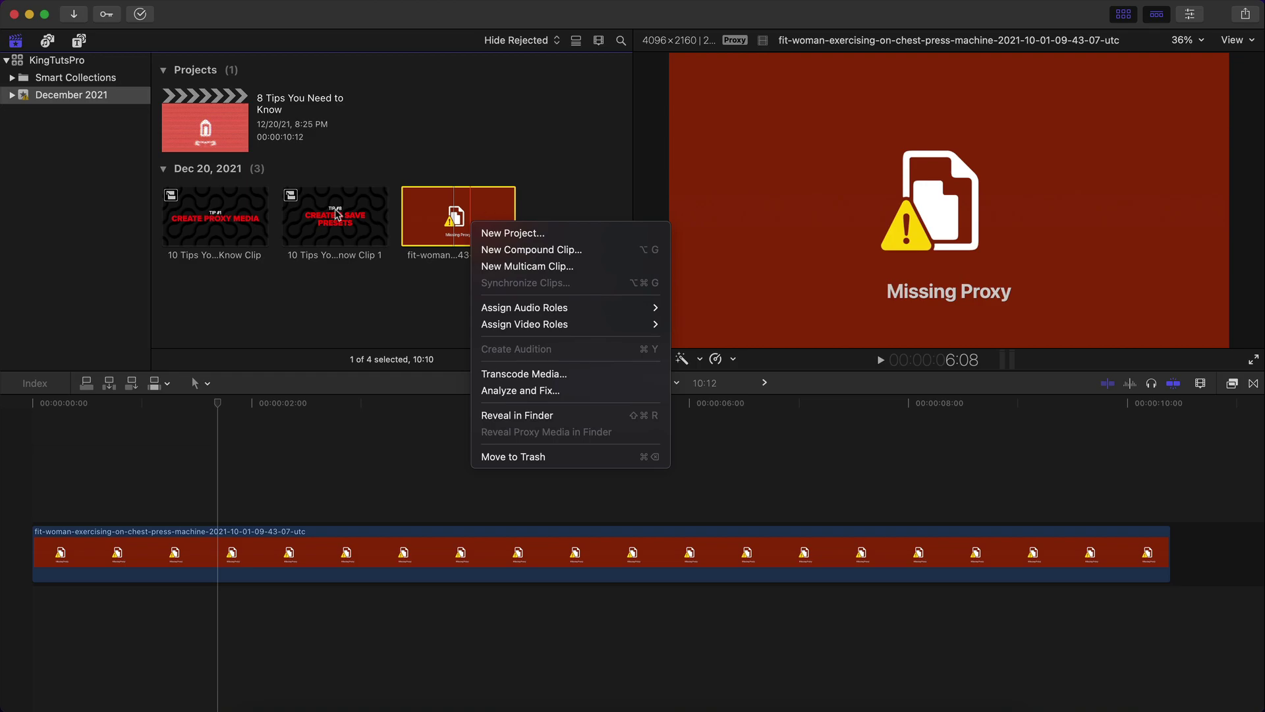
click(350, 193)
super+click(324, 217)
super+click(223, 221)
right_click(427, 209)
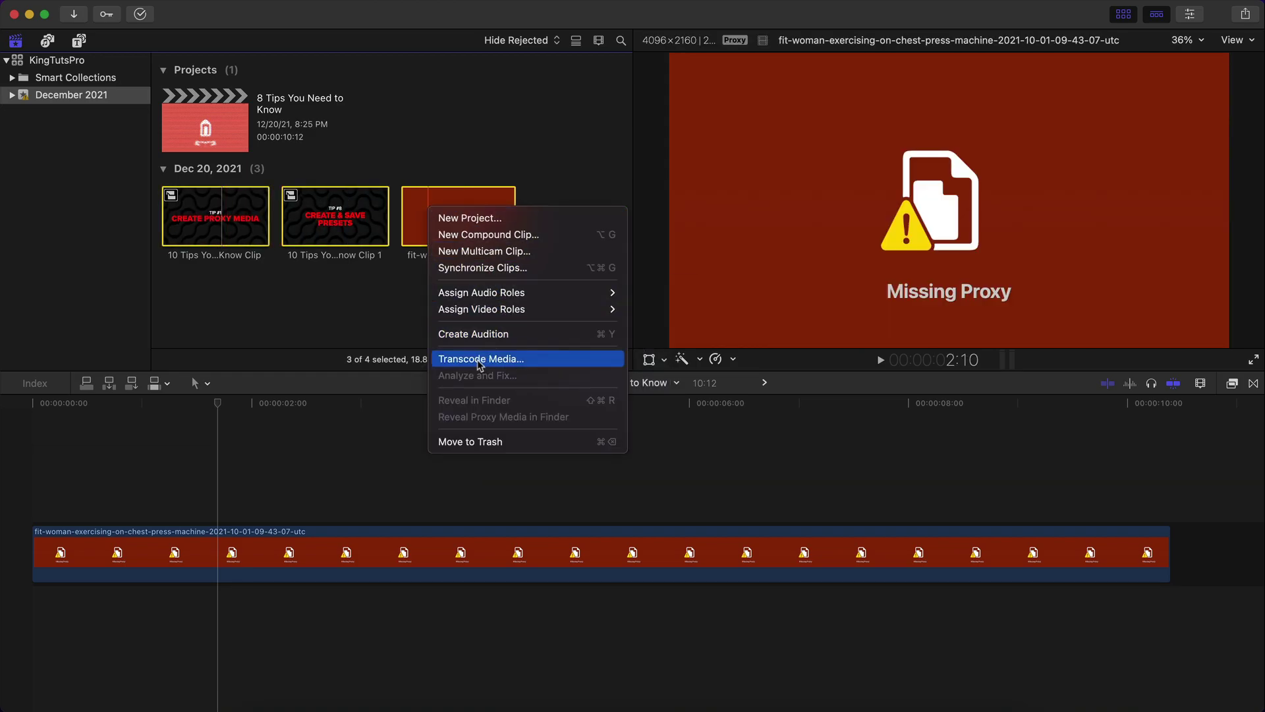
click(351, 307)
Transcode the chest-press clip in the browser to proxy media using the ProRes Proxy codec and a 50% frame size.
click(461, 214)
right_click(463, 208)
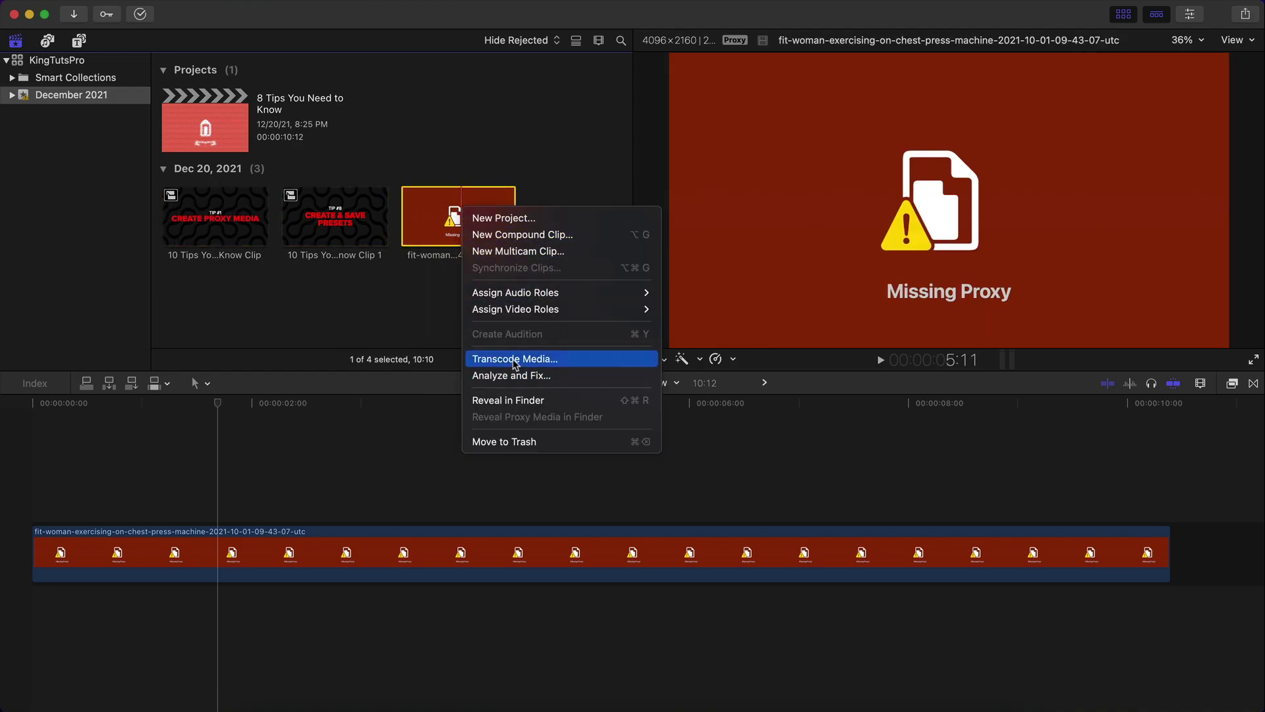
click(537, 359)
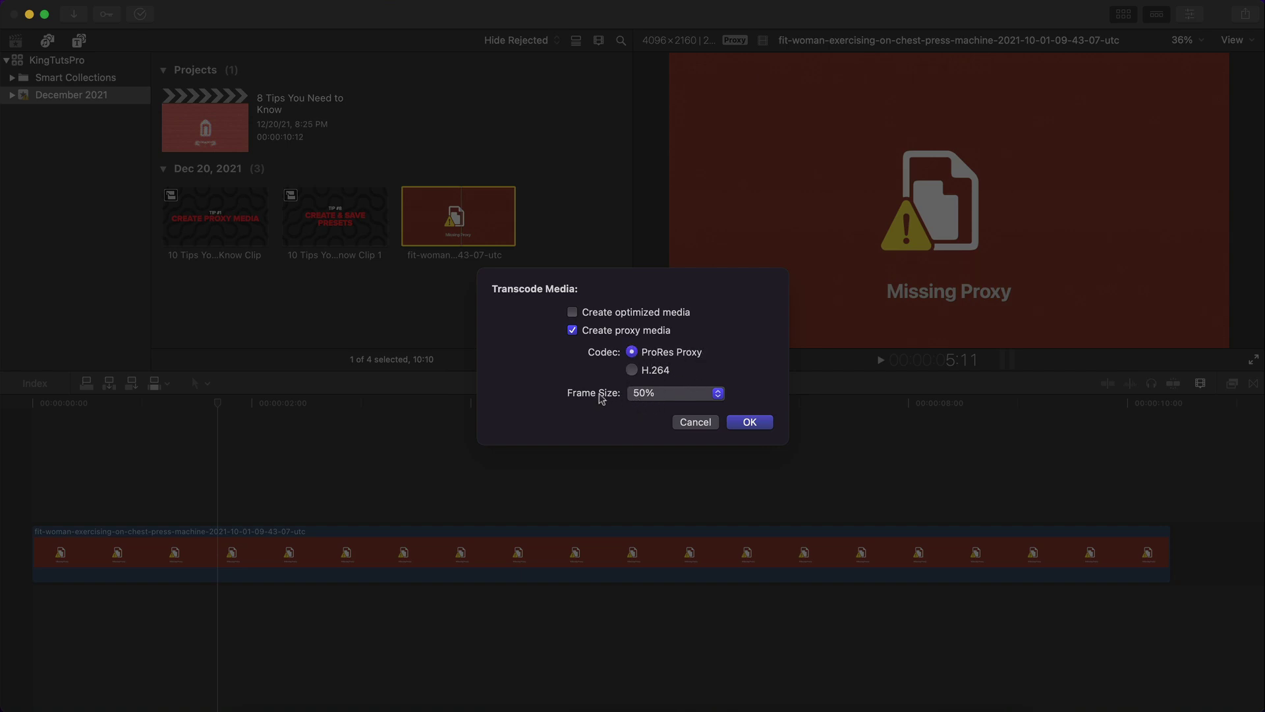
click(669, 394)
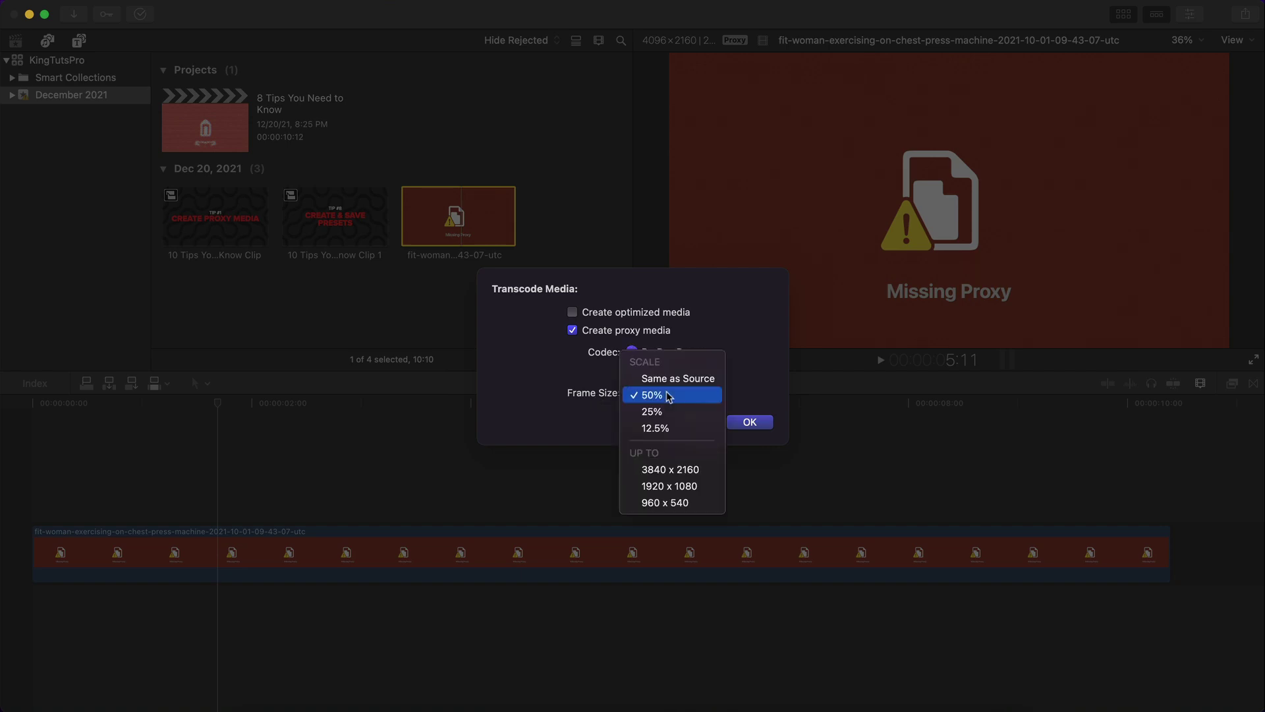
click(558, 401)
click(750, 422)
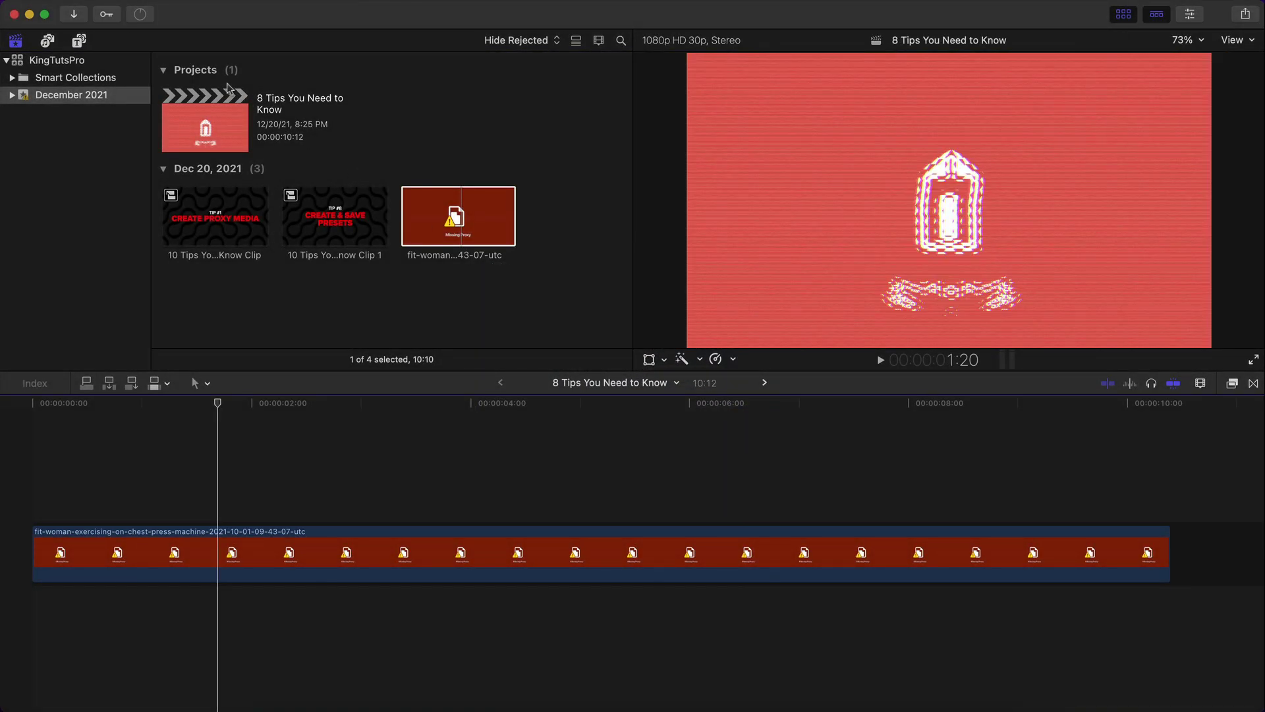
Check the transcoding progress in the background tasks, and hide the browser to play the project.
click(140, 13)
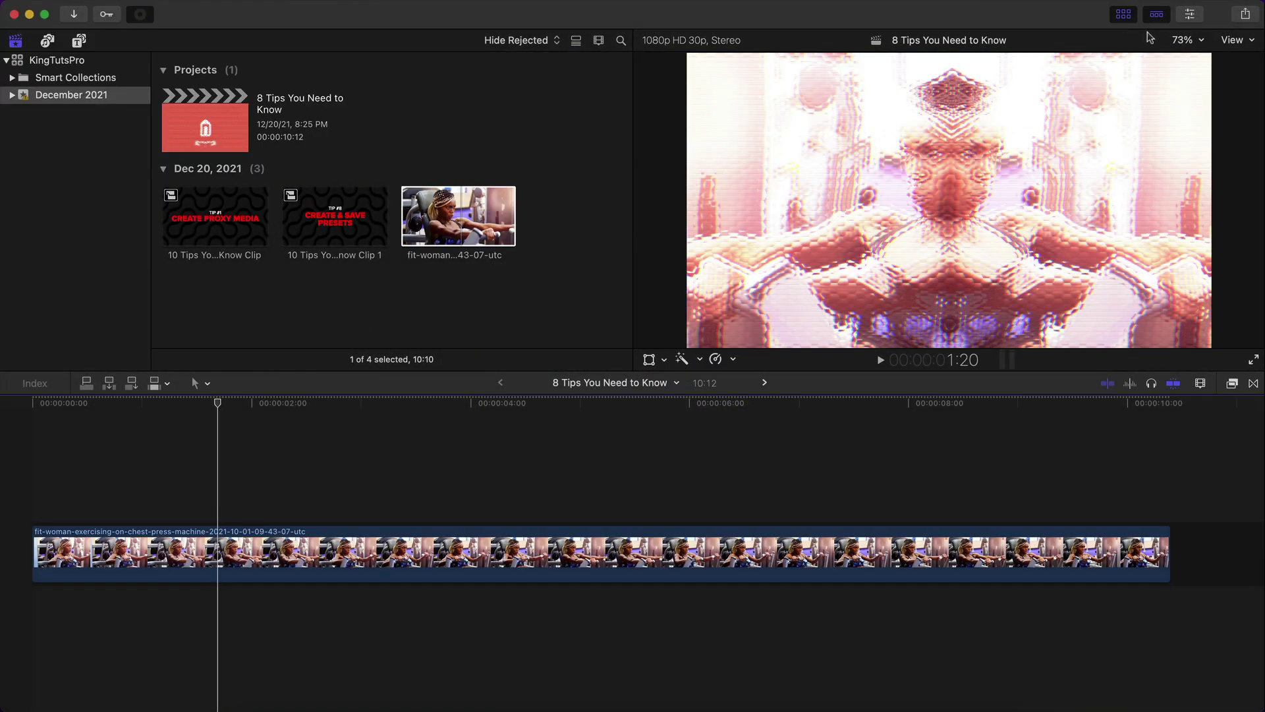
key(ctrl+super+1)
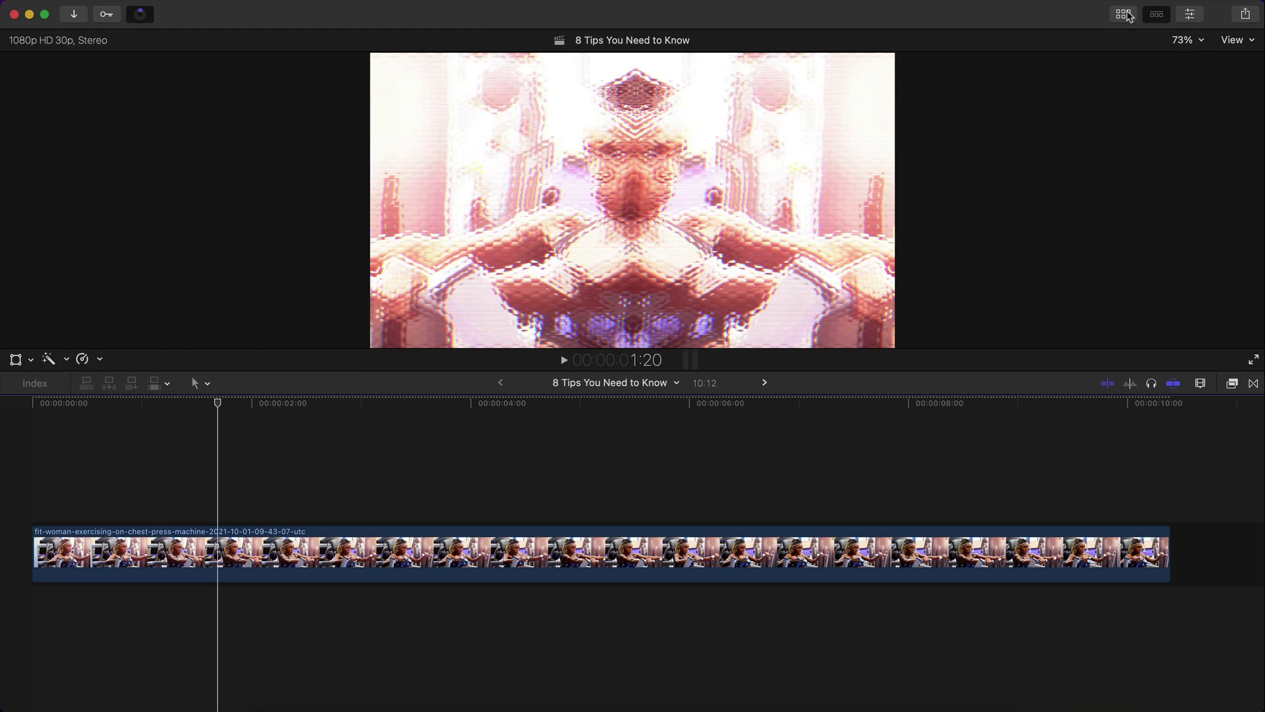
key(space)
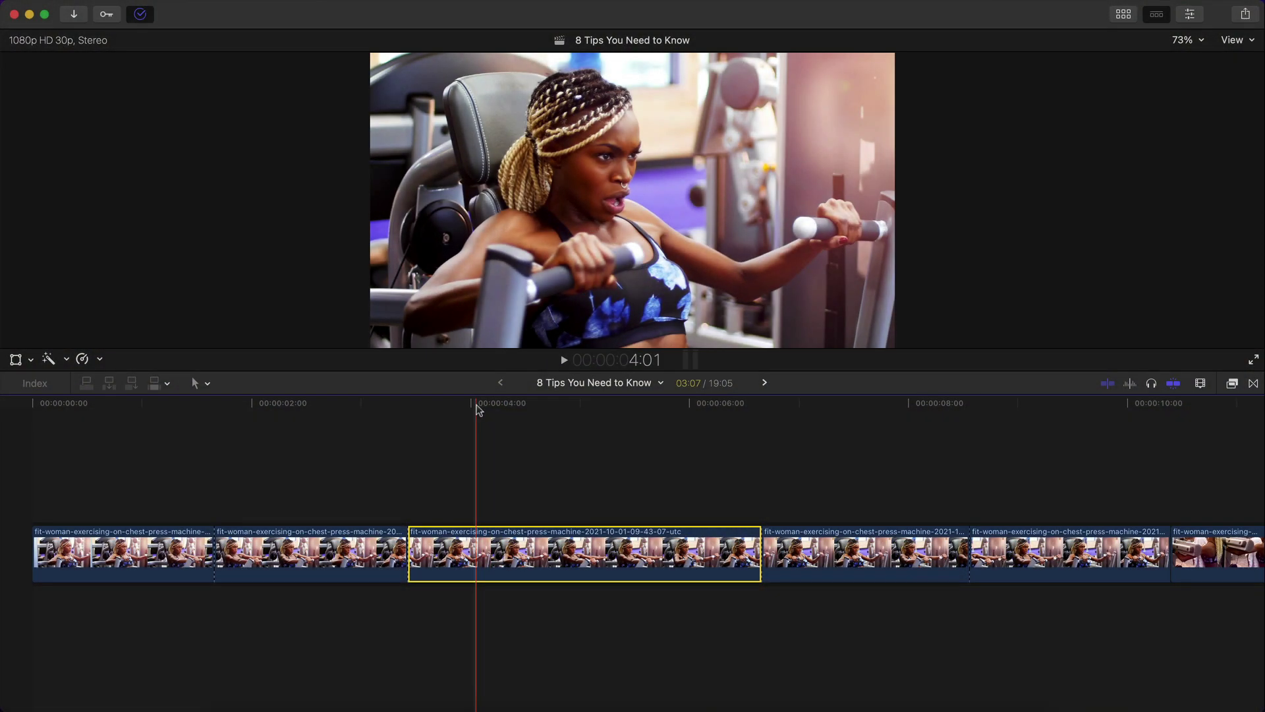
Move the playhead to about 4:23 in the selected chest-press clip and show the inspector.
scroll(479, 408, right, 5)
key(space)
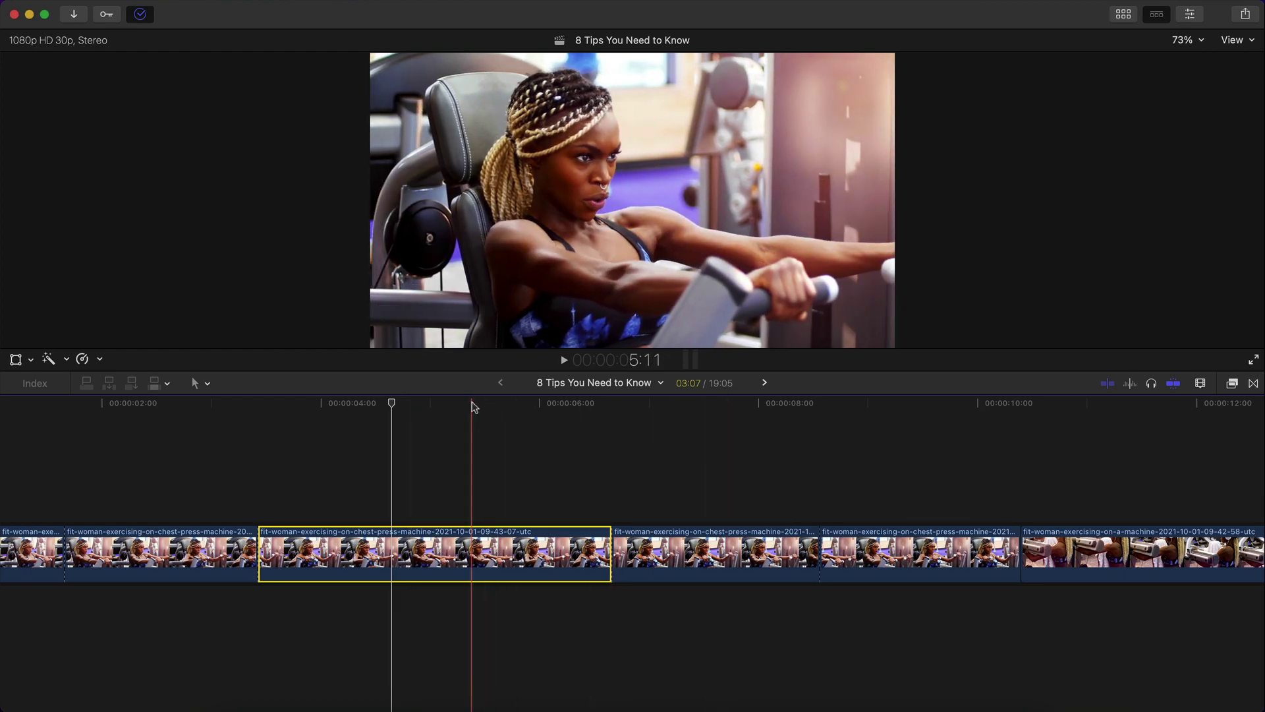
drag(471, 404, 398, 407)
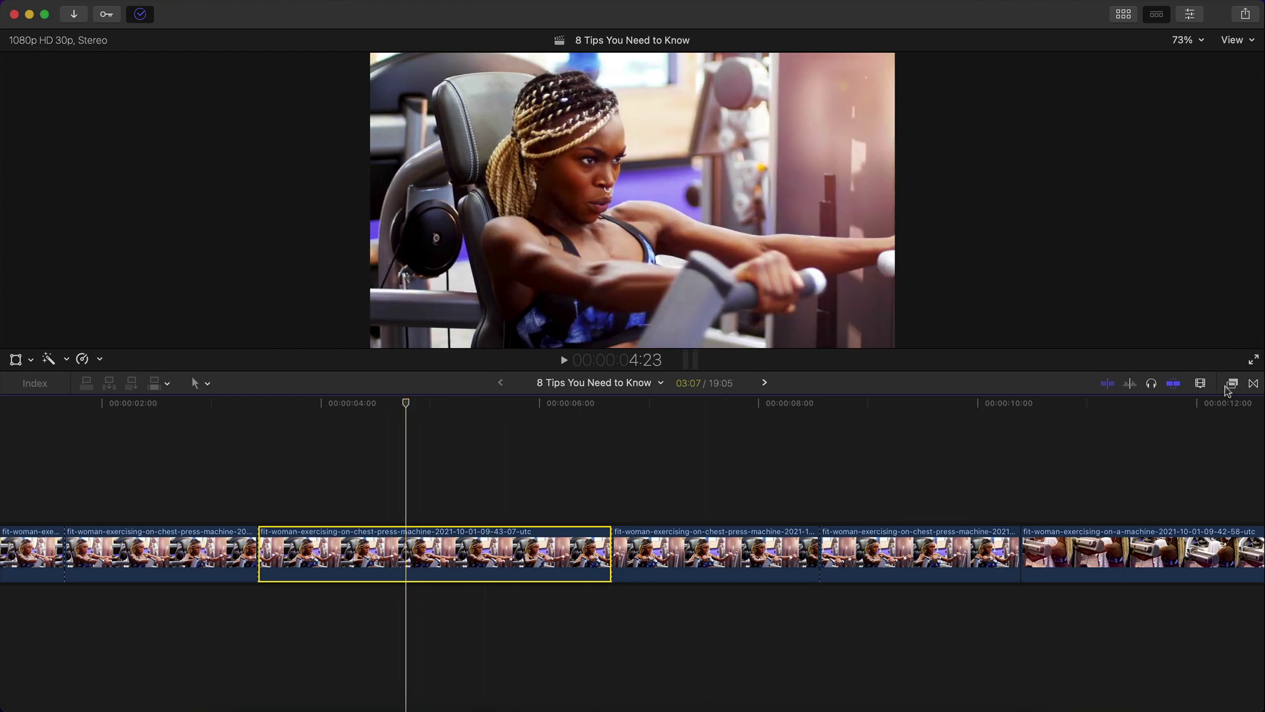
key(cmd+4)
Play and skim the selected chest-press clip to review its Highlights and Streaks effects.
key(space)
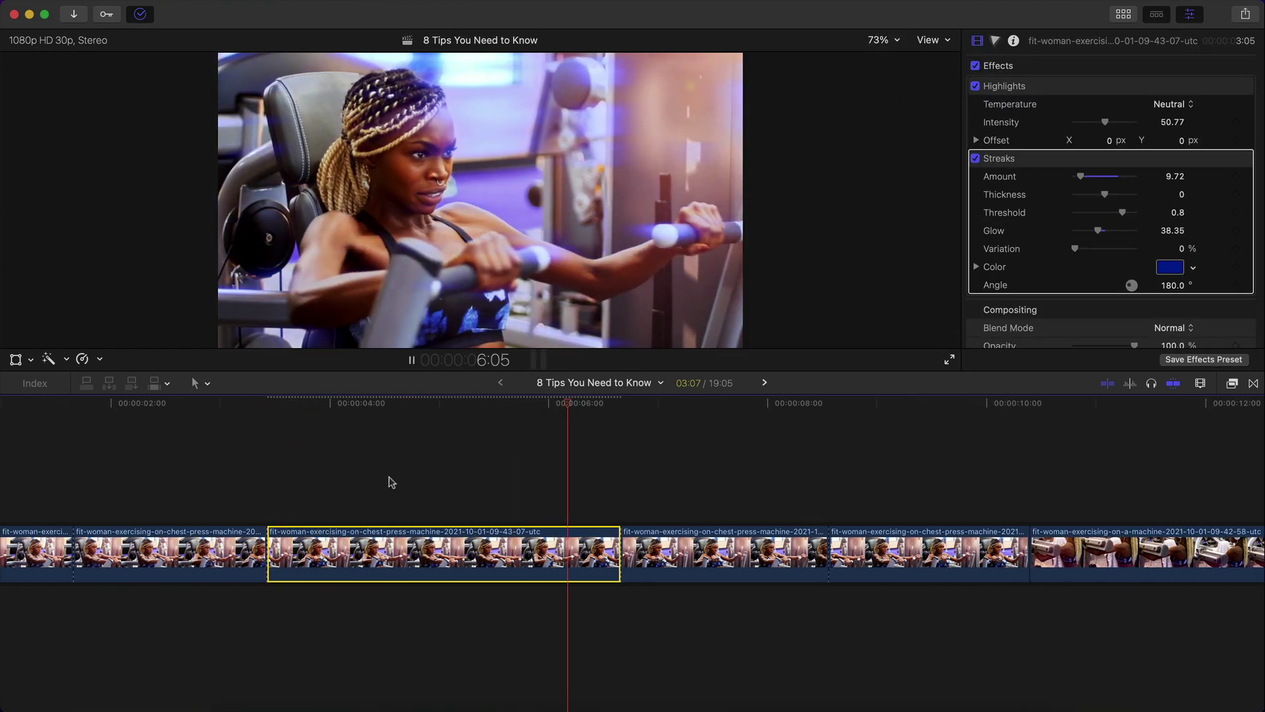
key(space)
scroll(565, 467, right, 3)
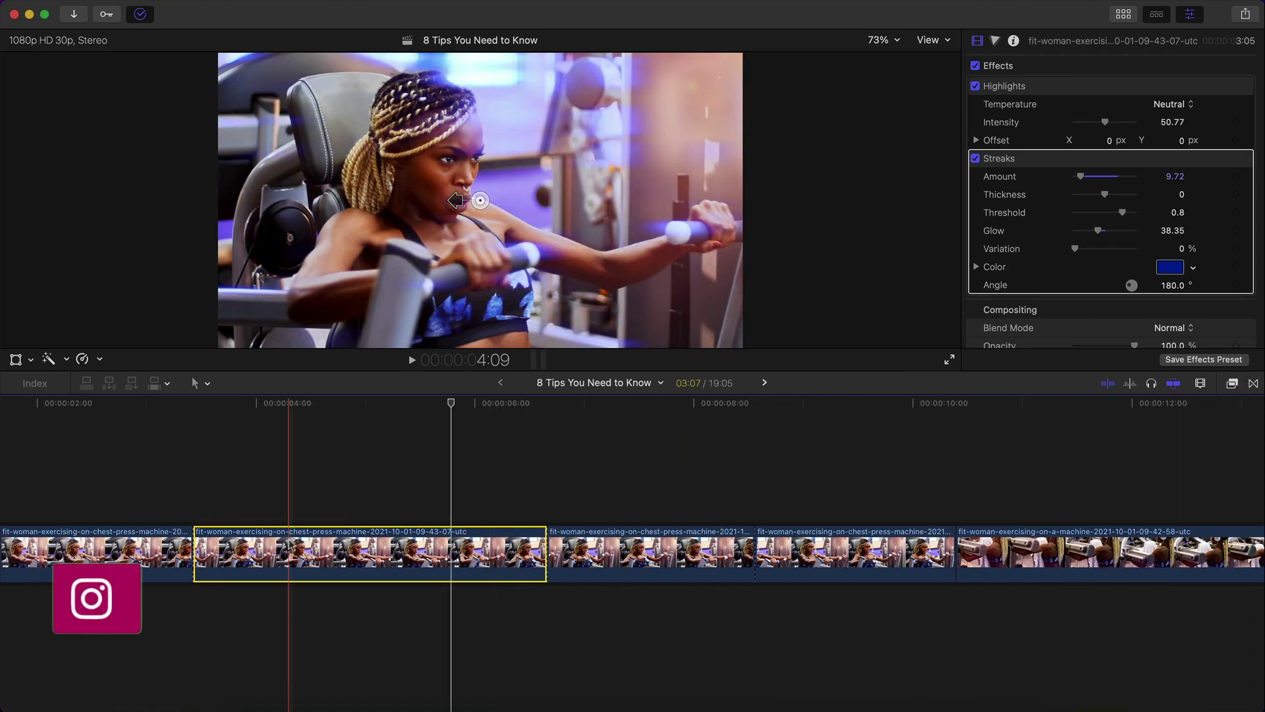
scroll(426, 458, left, 3)
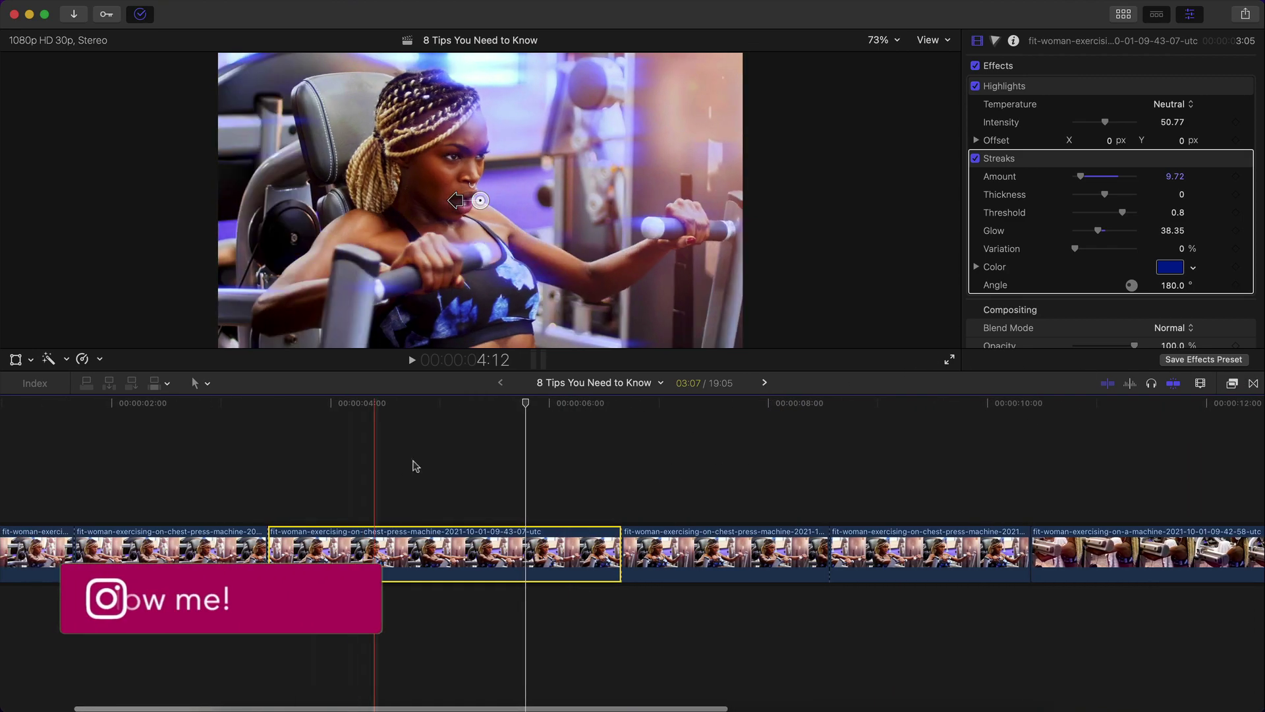
click(444, 405)
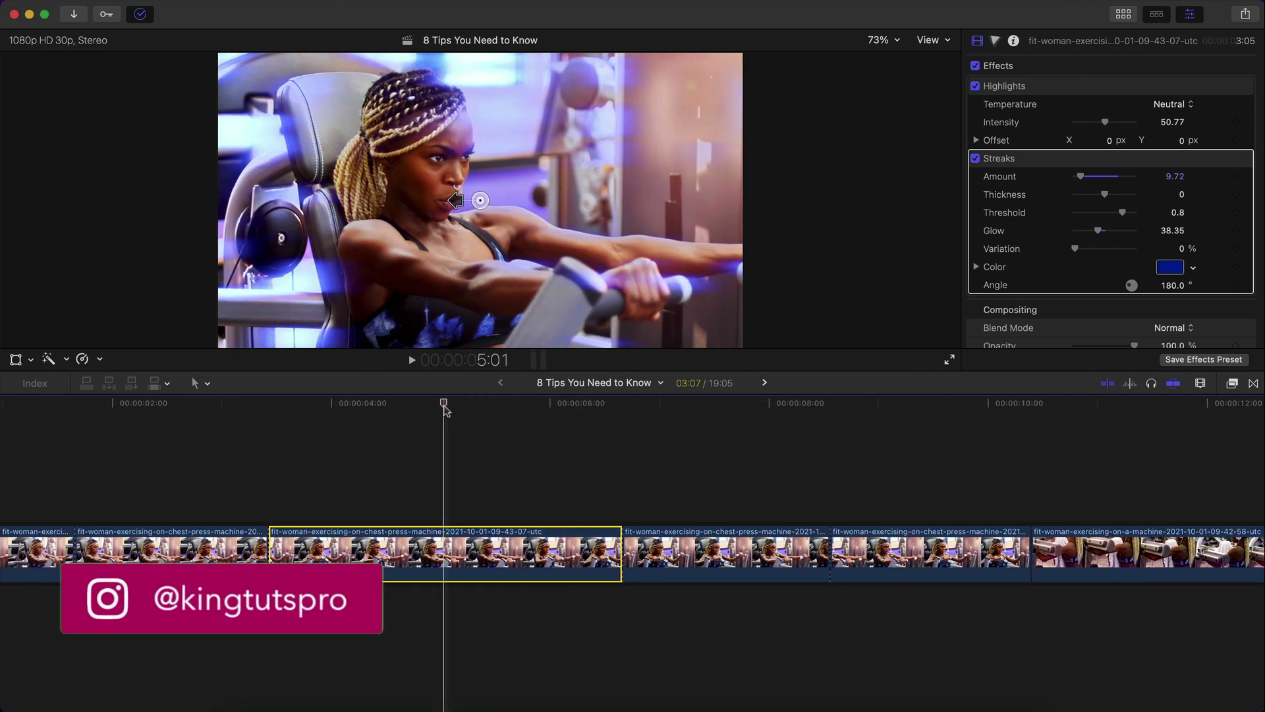
Paste the copied clip's attributes, including Highlights, Streaks, Position and Crop, onto the fit-woman-exercising-on-a-machine clip with keyframe timing set to Stretch to Fit.
scroll(517, 511, right, 20)
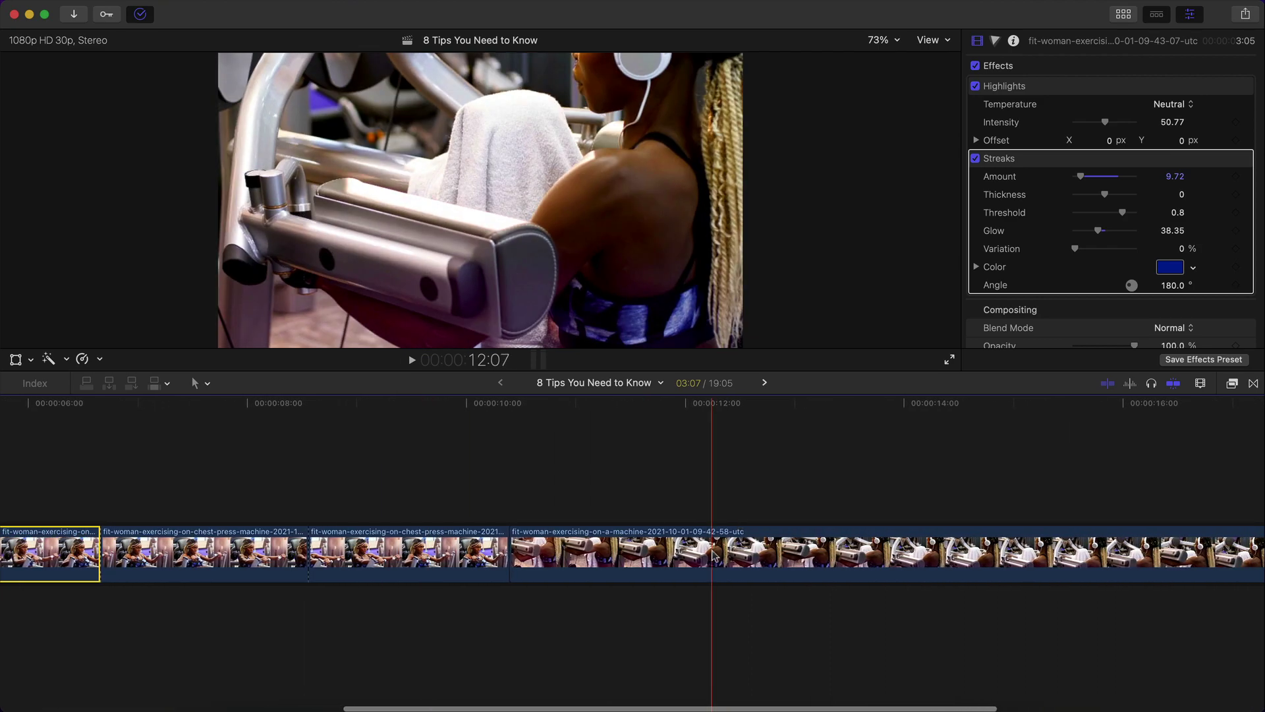
click(542, 554)
click(467, 403)
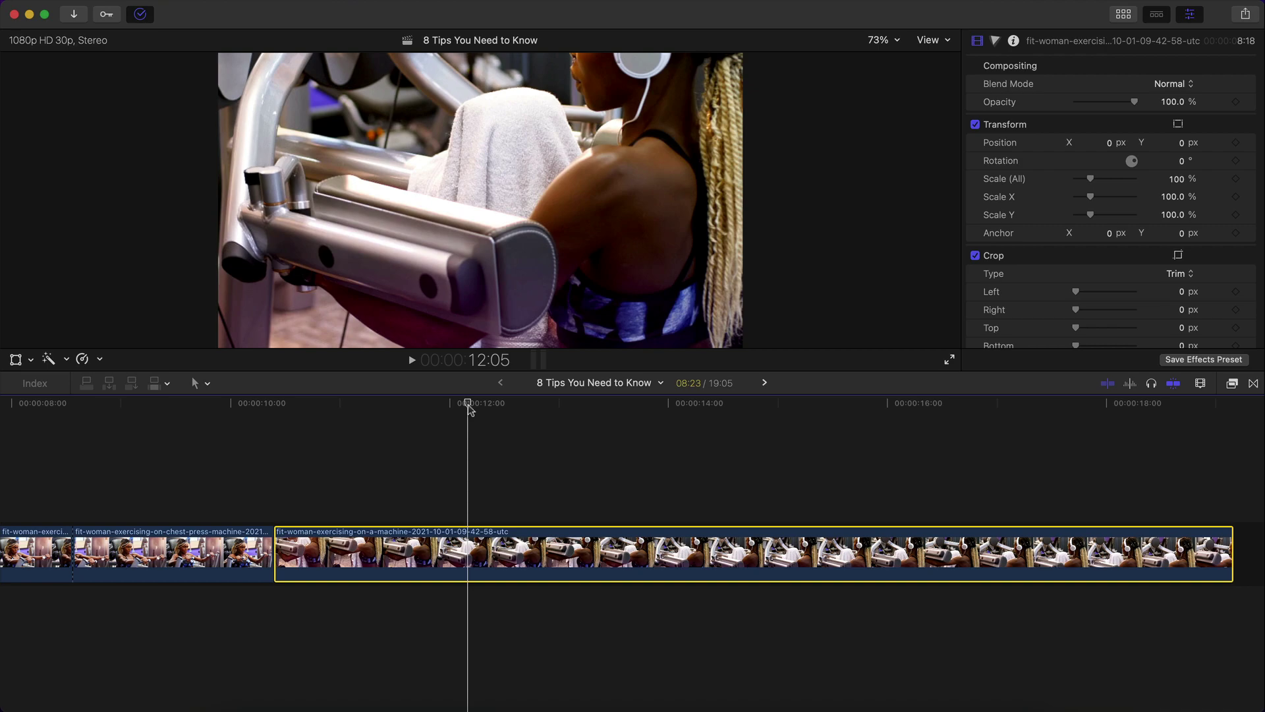
key(shift+super+v)
drag(616, 89, 677, 99)
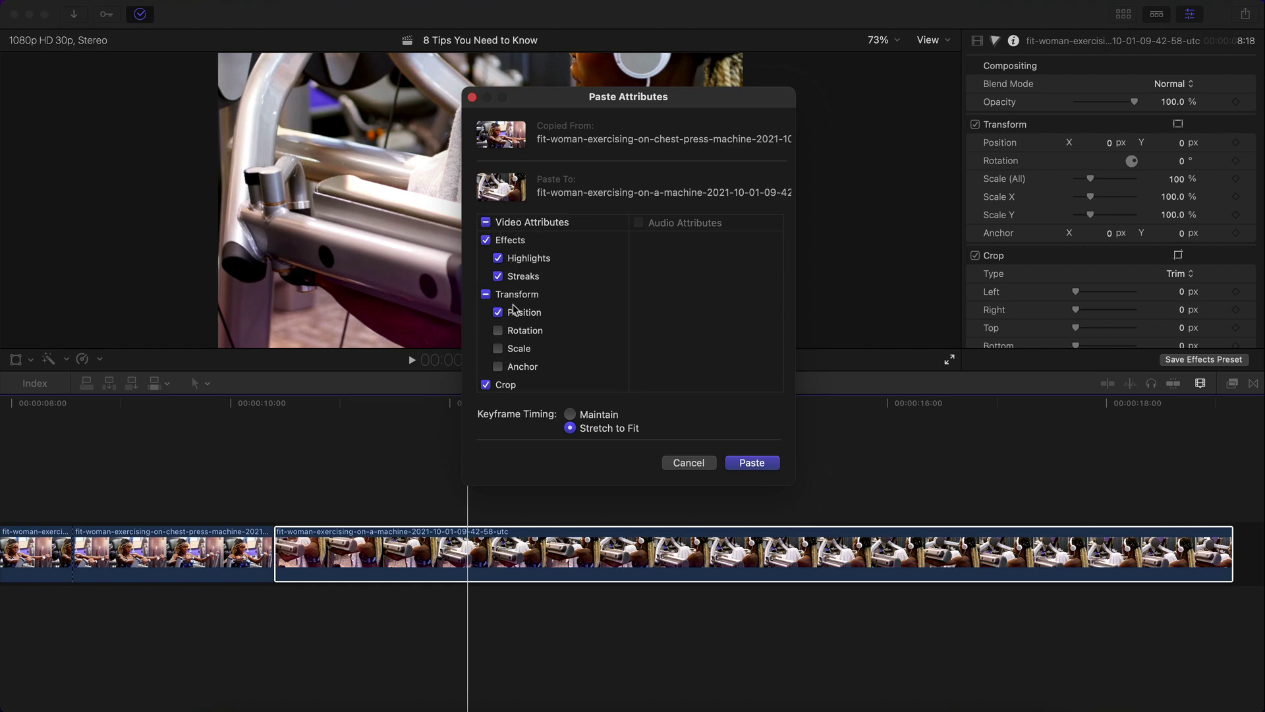
click(752, 463)
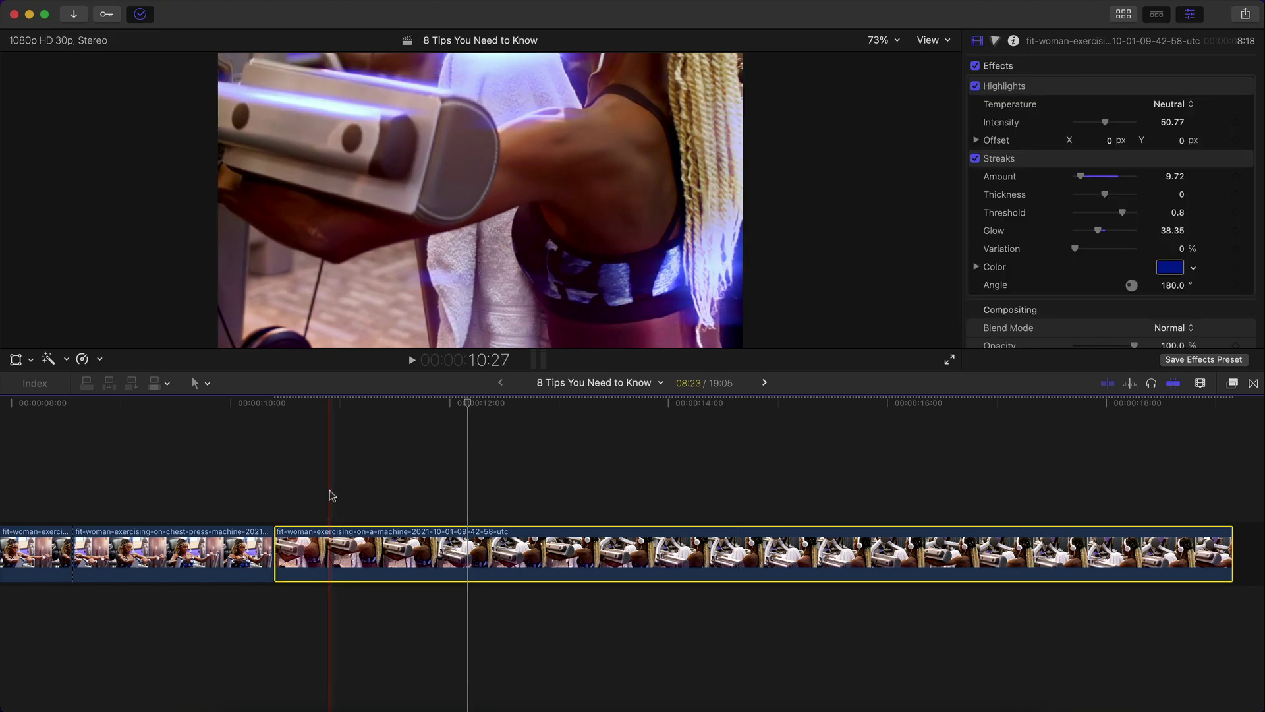
Play the fit-woman-exercising-on-a-machine clip to review its pasted Highlights and Streaks effects.
key(space)
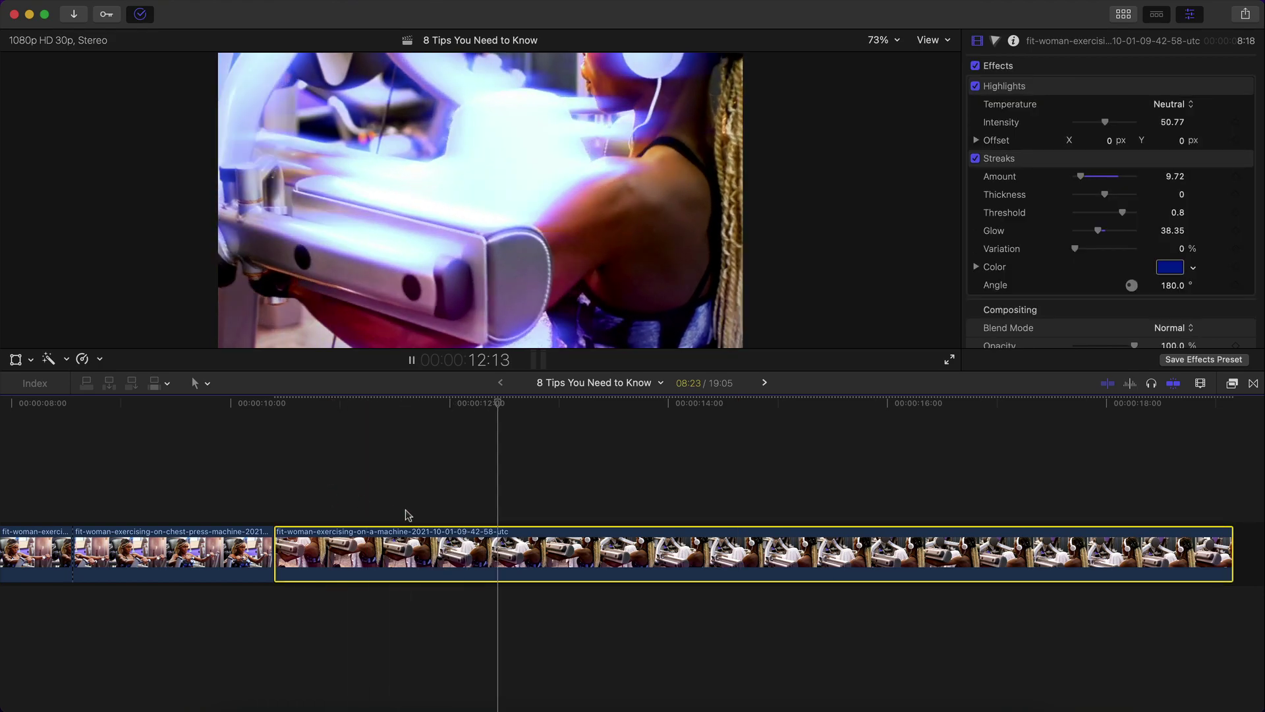
key(space)
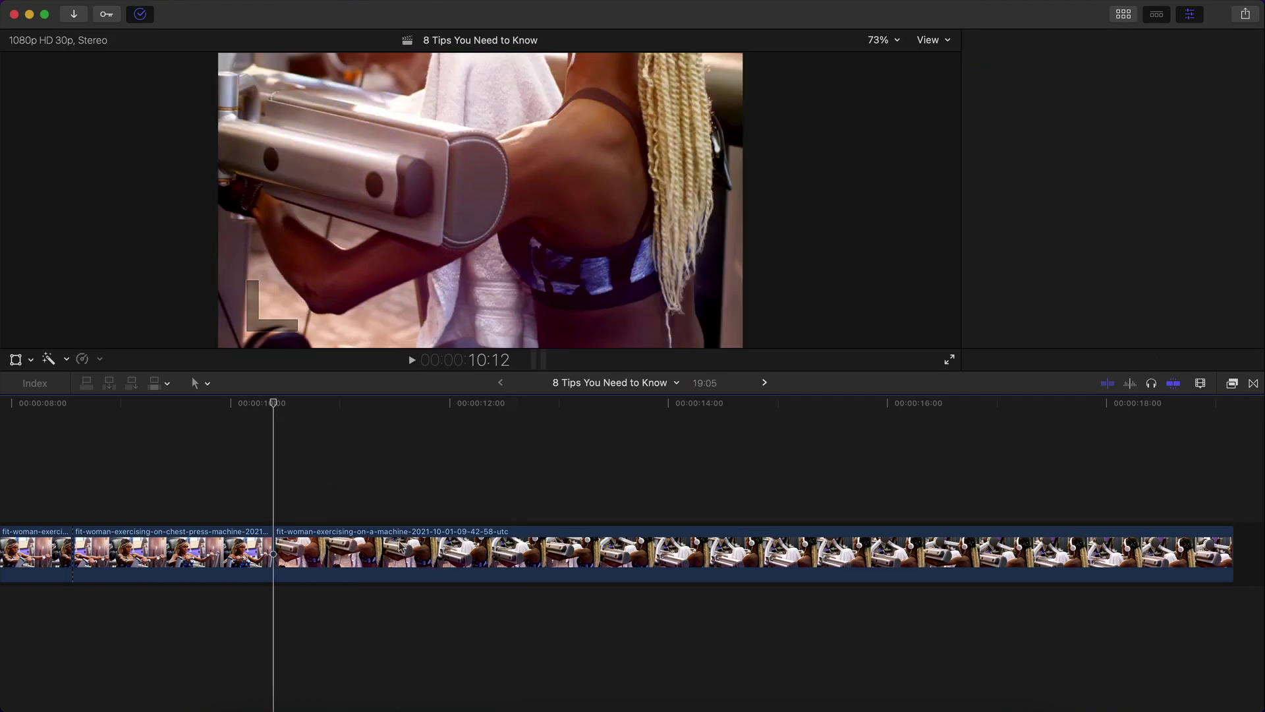
Paste the copied clip's Highlights effect without Streaks onto the reset fit-woman-exercising-on-a-machine clip, using Stretch to Fit keyframe timing.
click(400, 546)
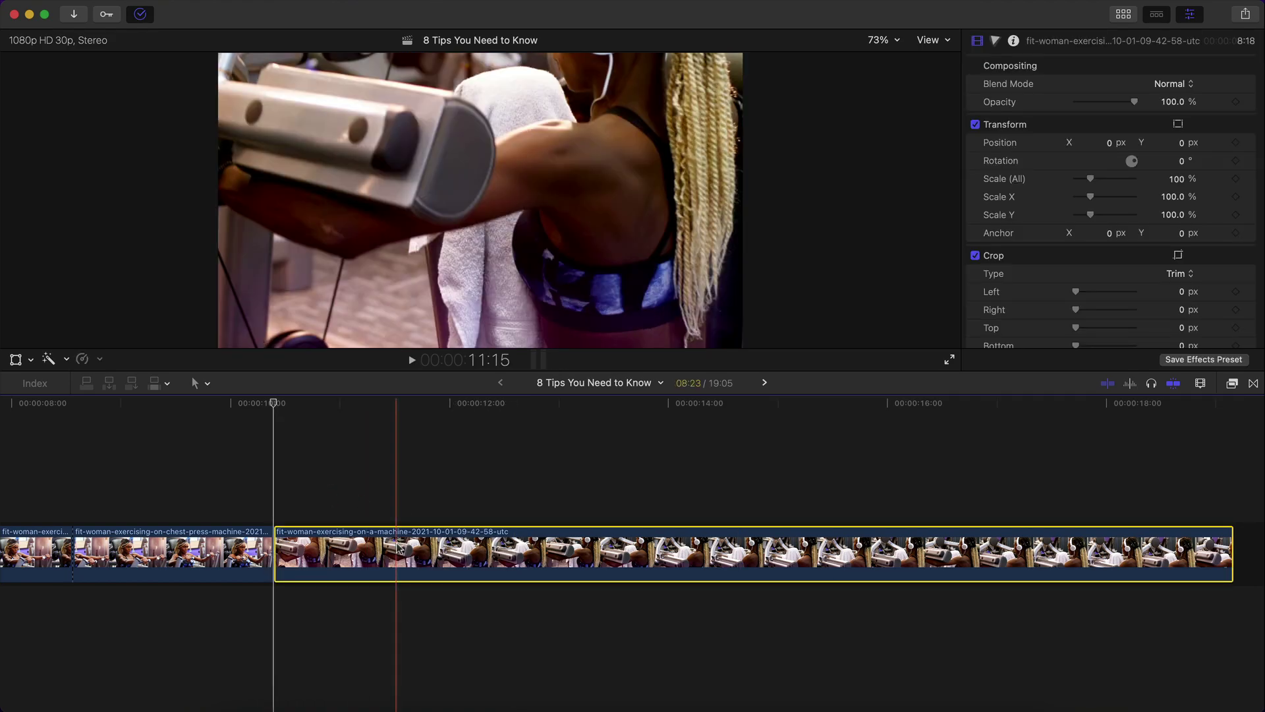
key(super+shift+v)
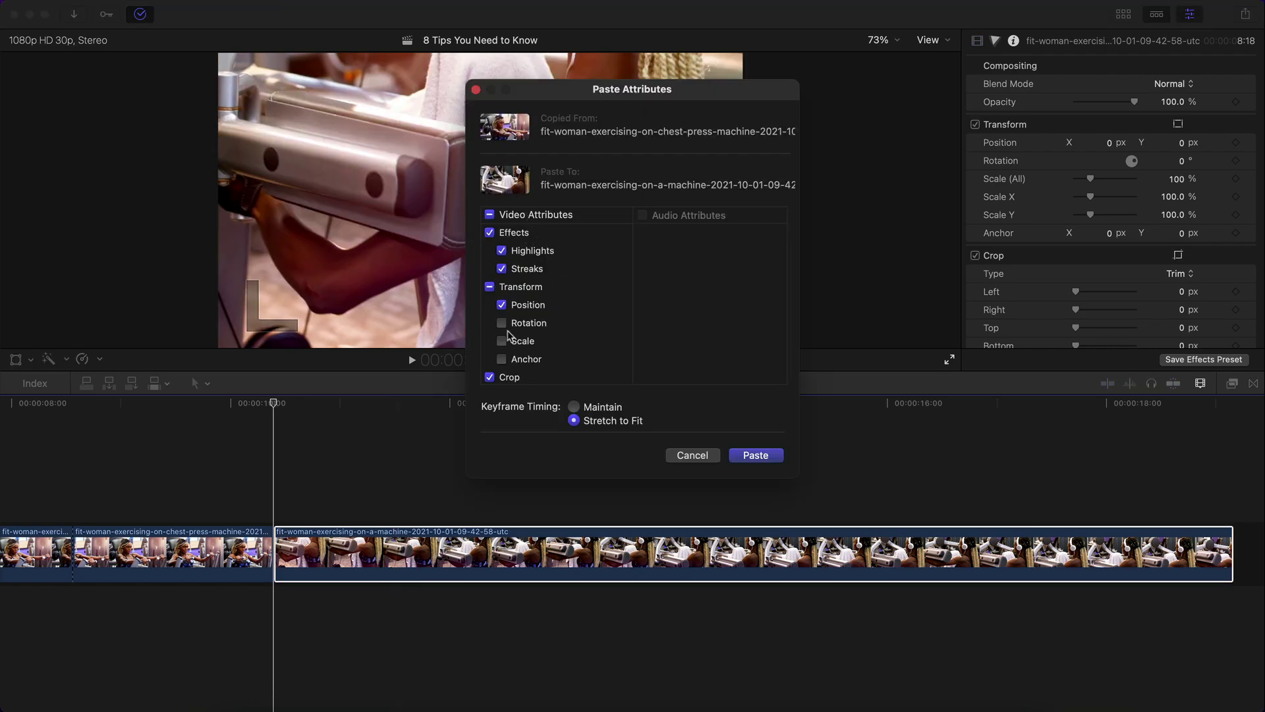
scroll(508, 341, down, 3)
scroll(509, 303, up, 3)
scroll(509, 288, down, 3)
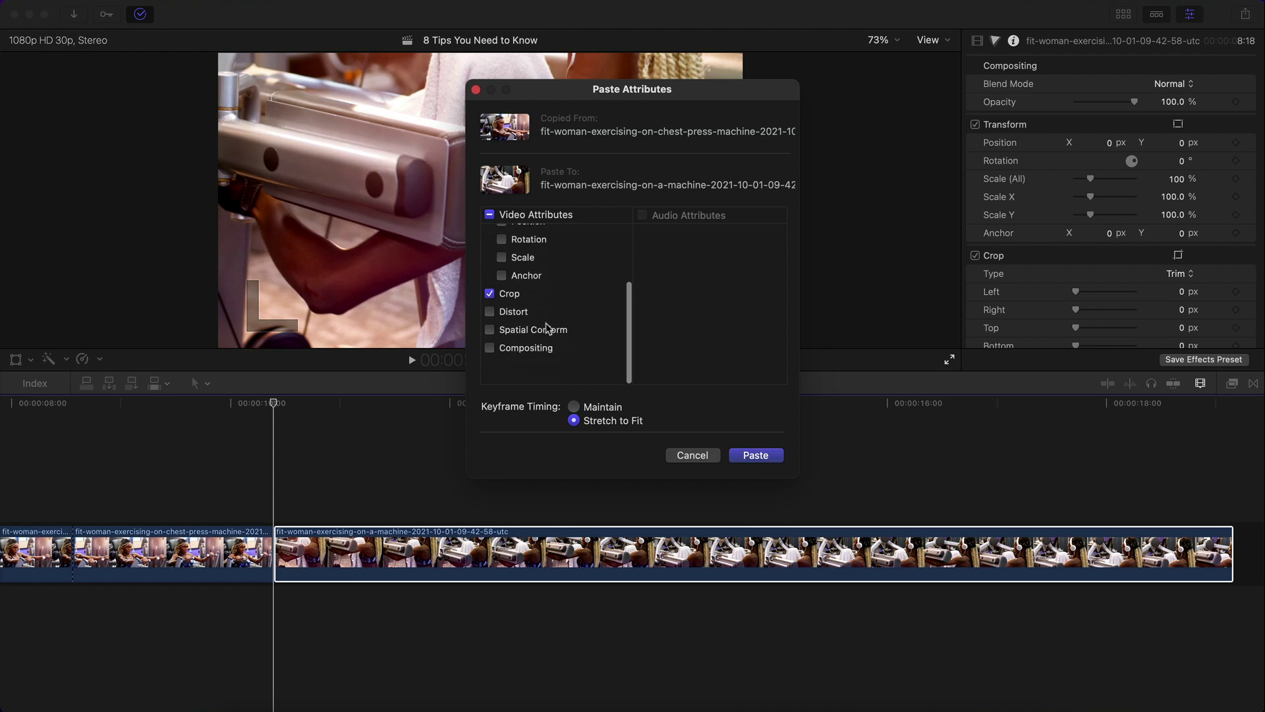
click(757, 455)
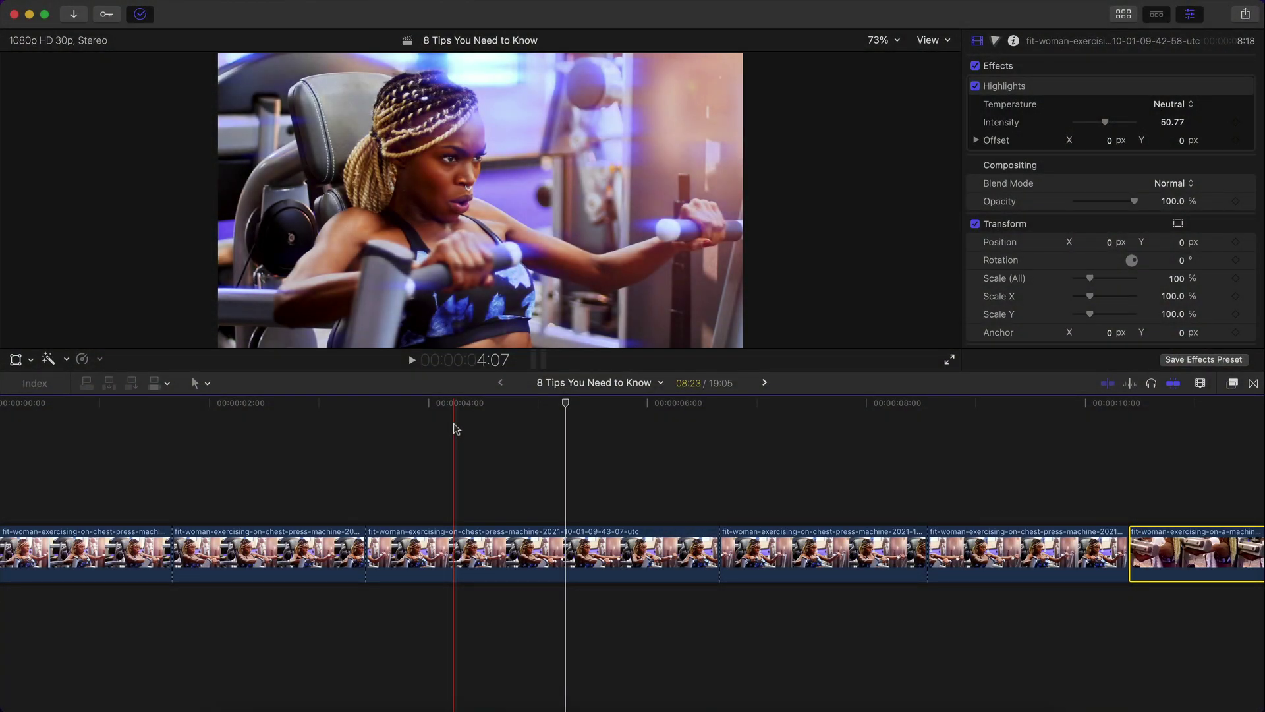
Select the chest-press clip at about 3:28, try pasting a copy at the playhead, and undo the paste.
click(423, 535)
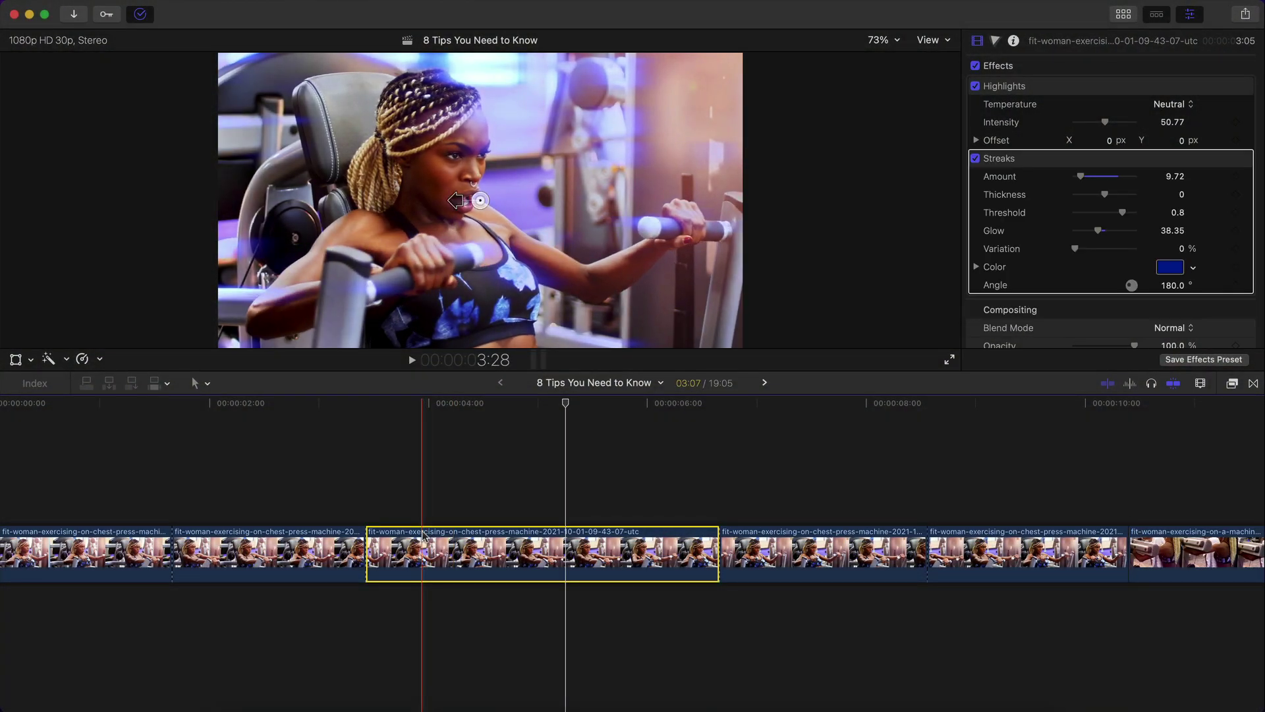
key(super+v)
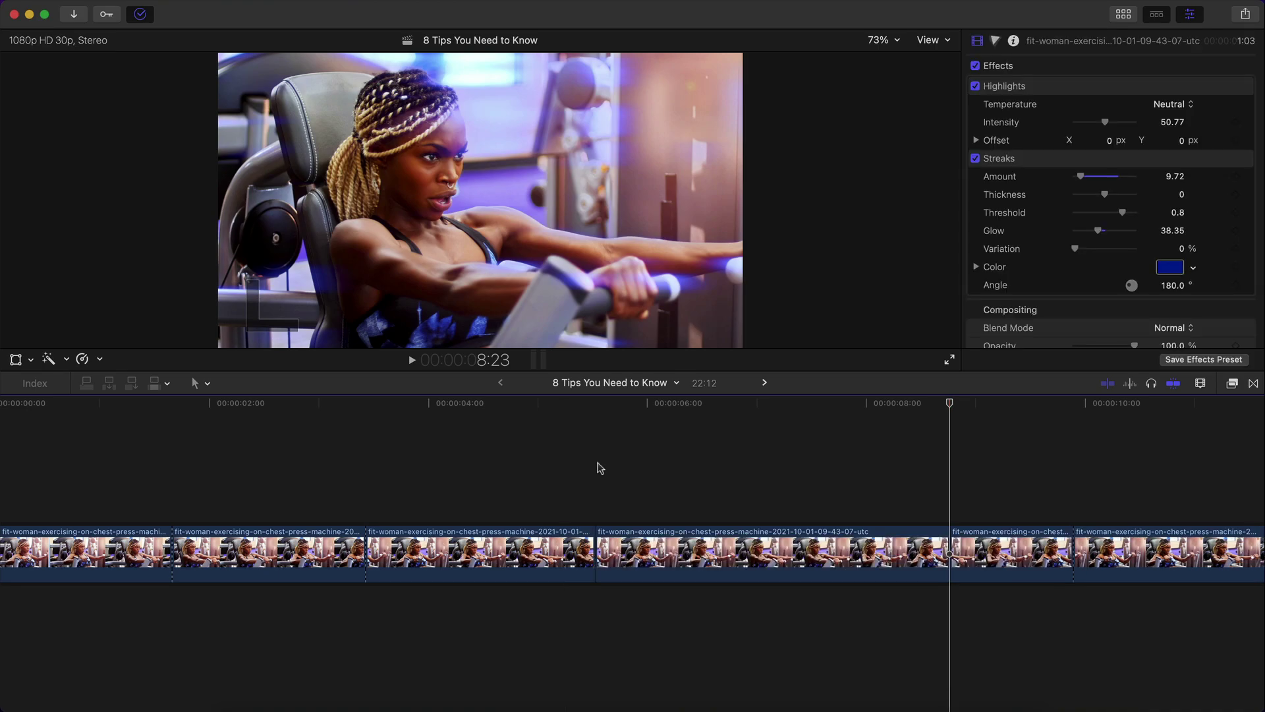
key(super+z)
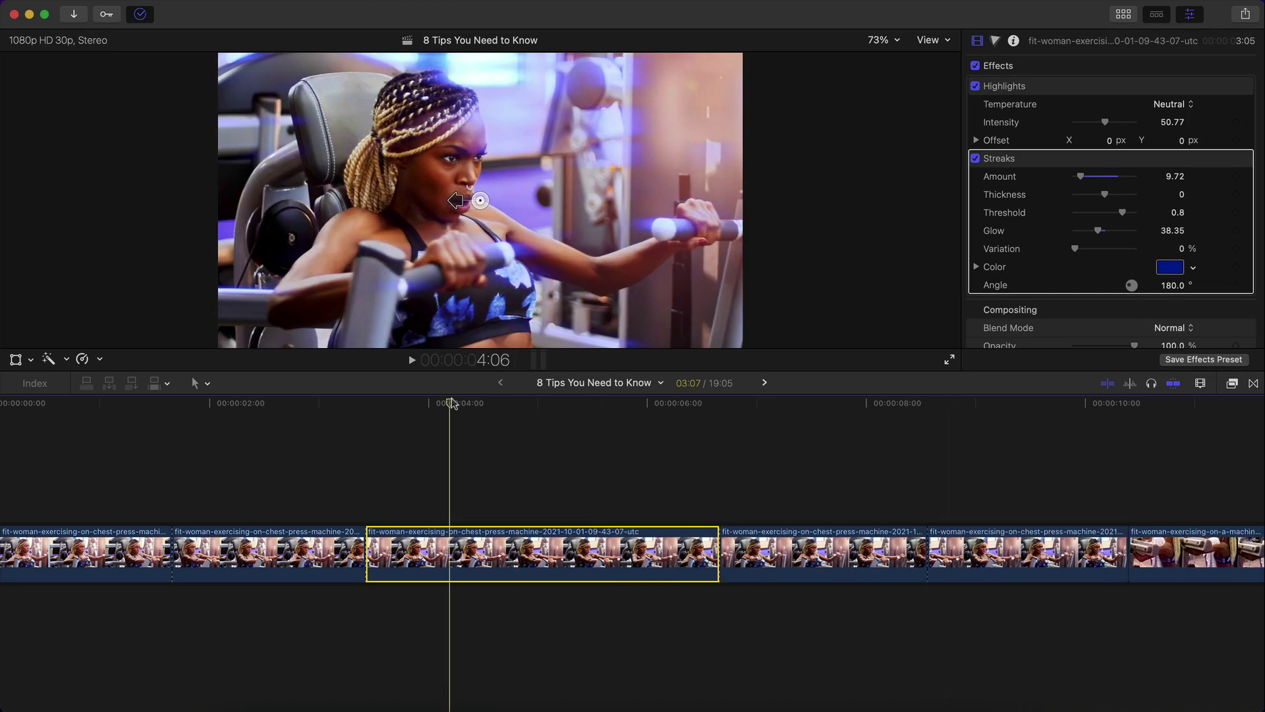
Move the playhead to 4:19 in the selected chest-press clip, paste the copied clip there, and undo the paste.
drag(464, 407, 497, 410)
key(s)
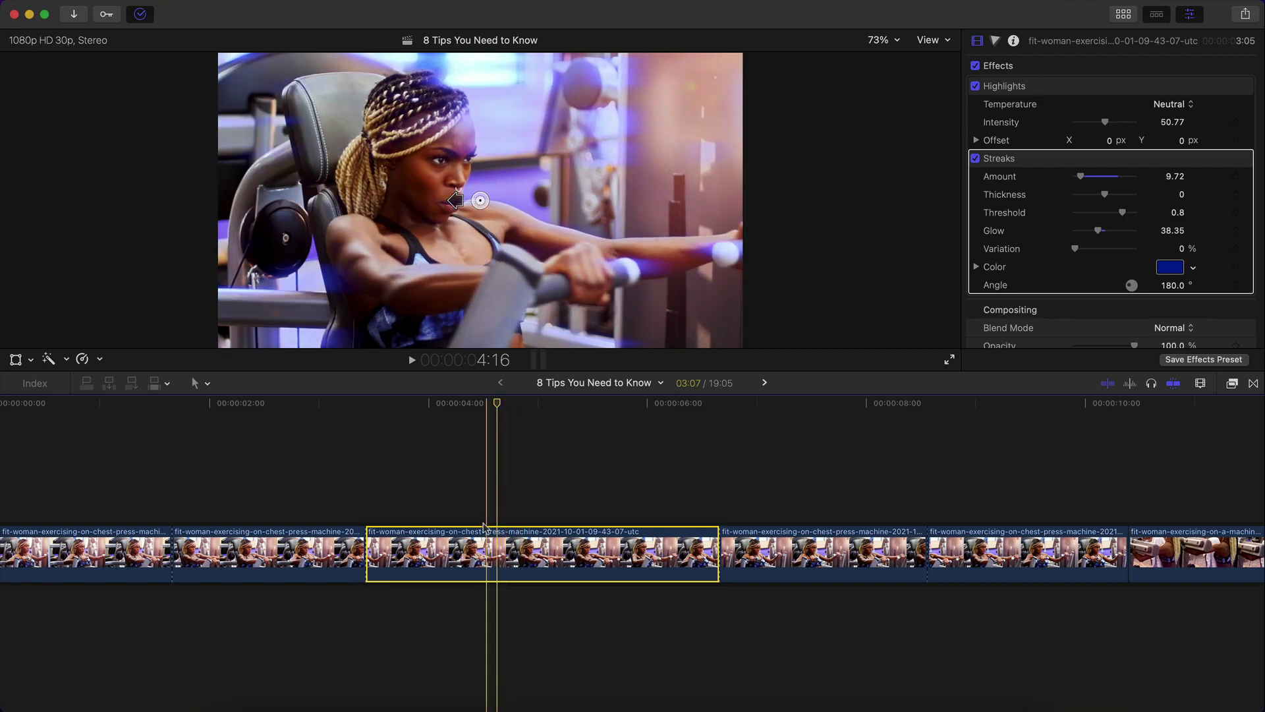
key(s)
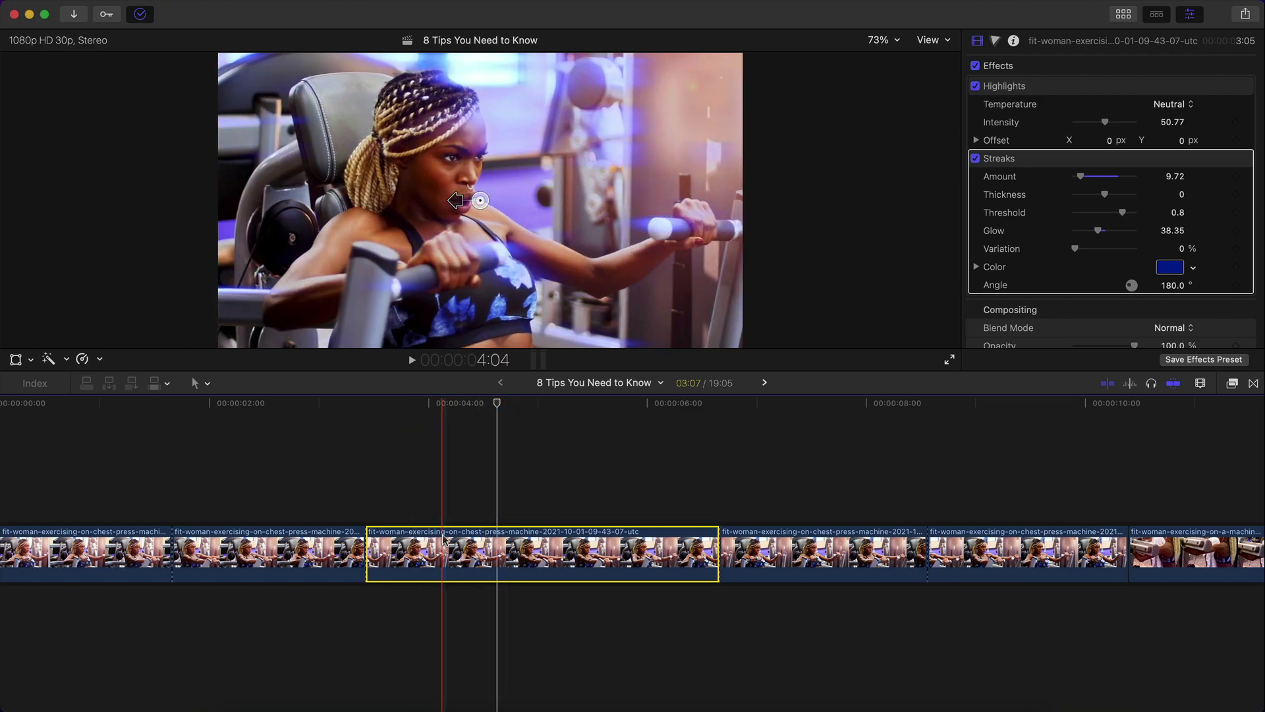
key(super+v)
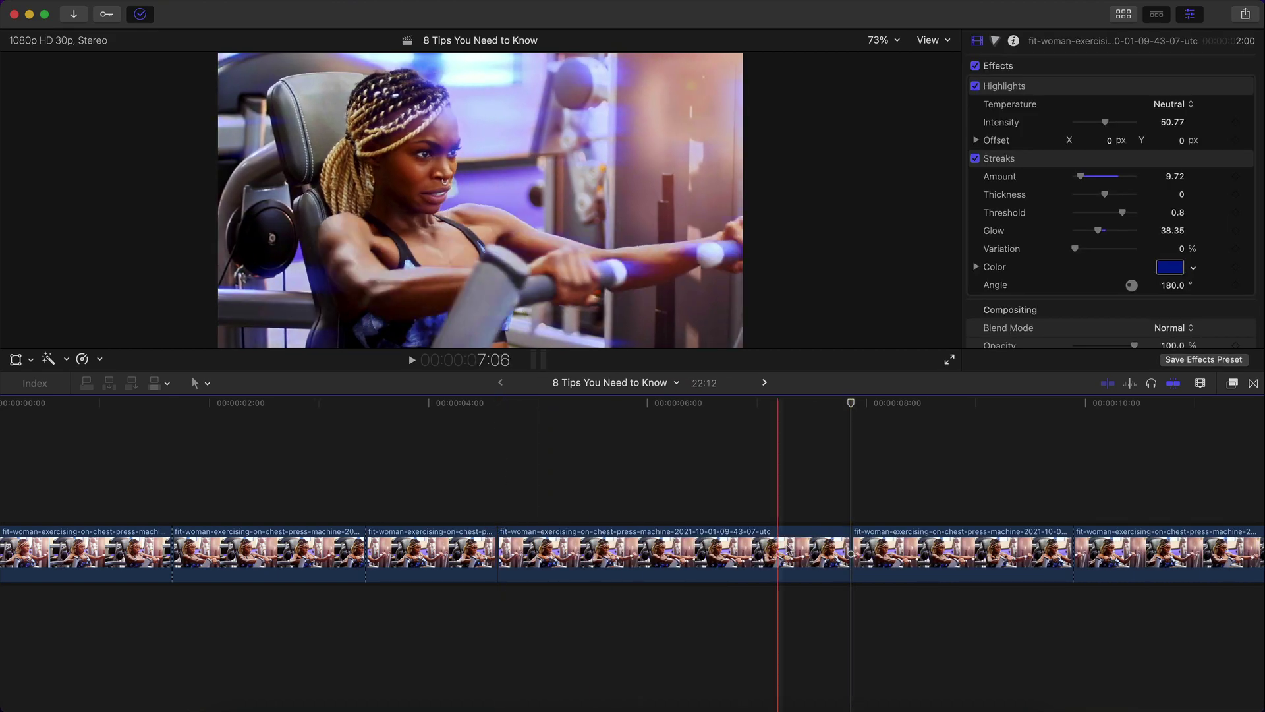
key(super+z)
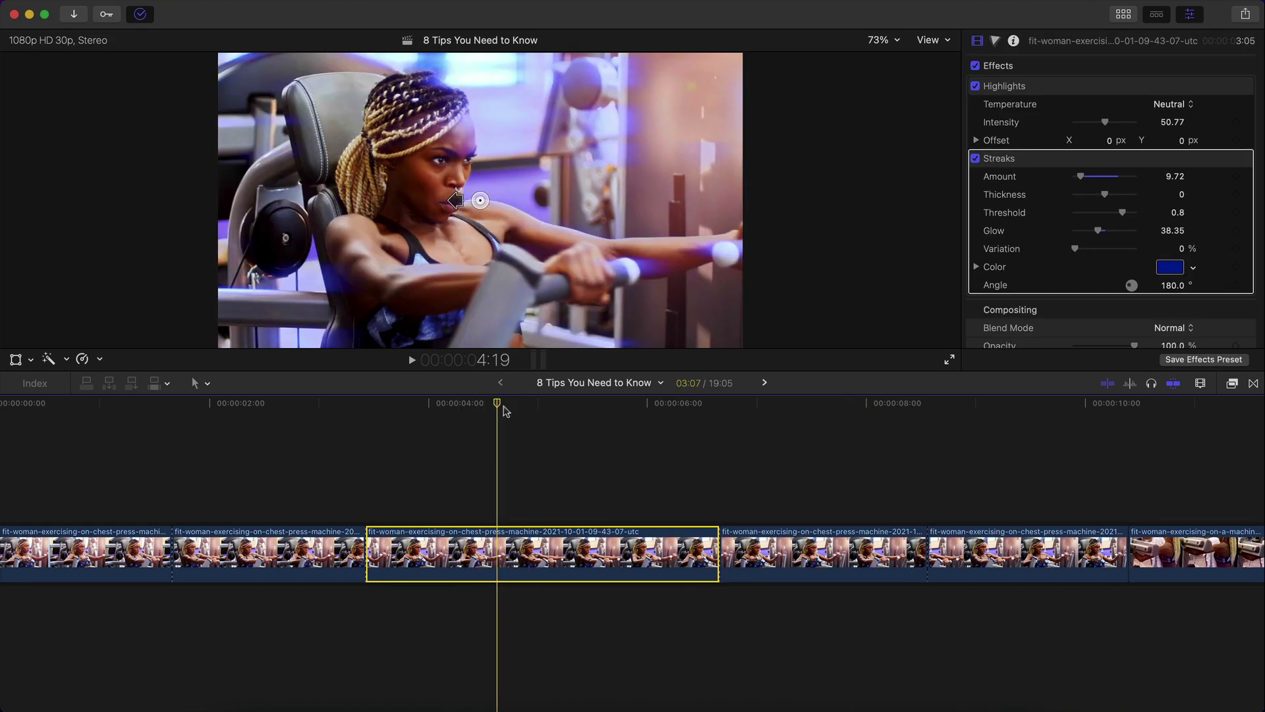
Duplicate the selected chest-press clip four times as connected clips above the main storyline, staggered along the timeline and partly stacked.
scroll(505, 494, right, 3)
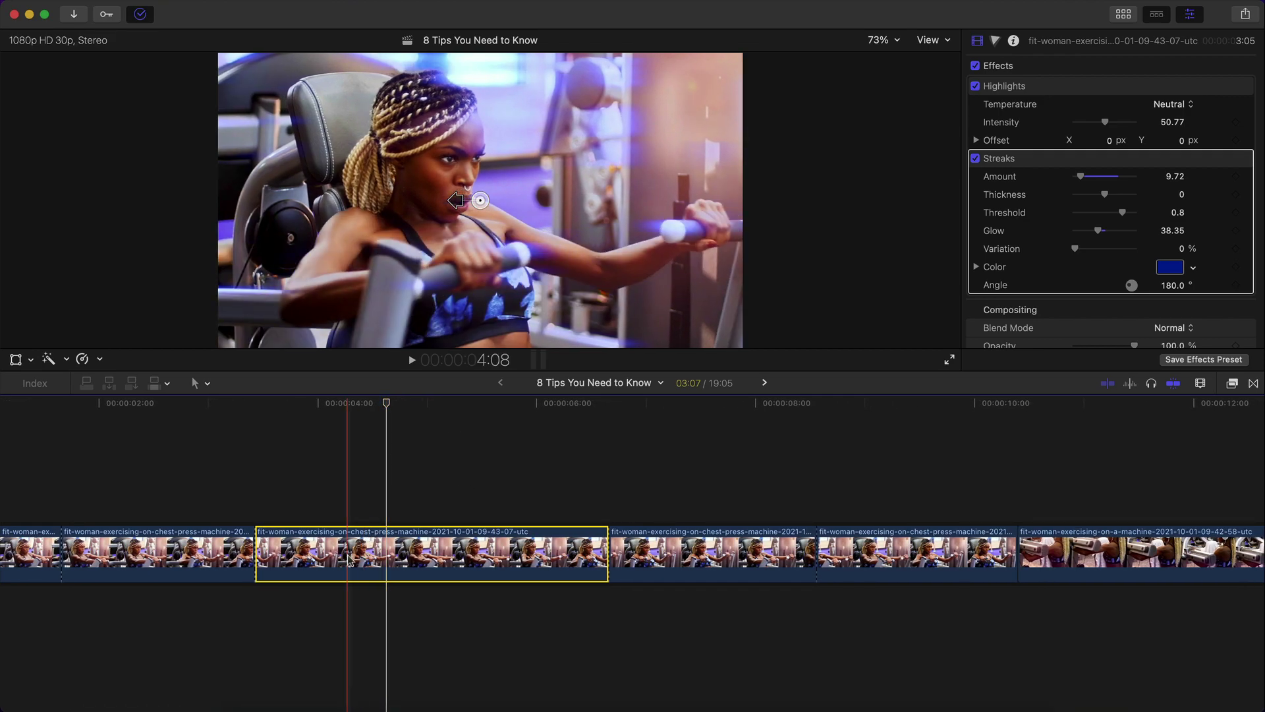
drag(350, 558, 385, 489)
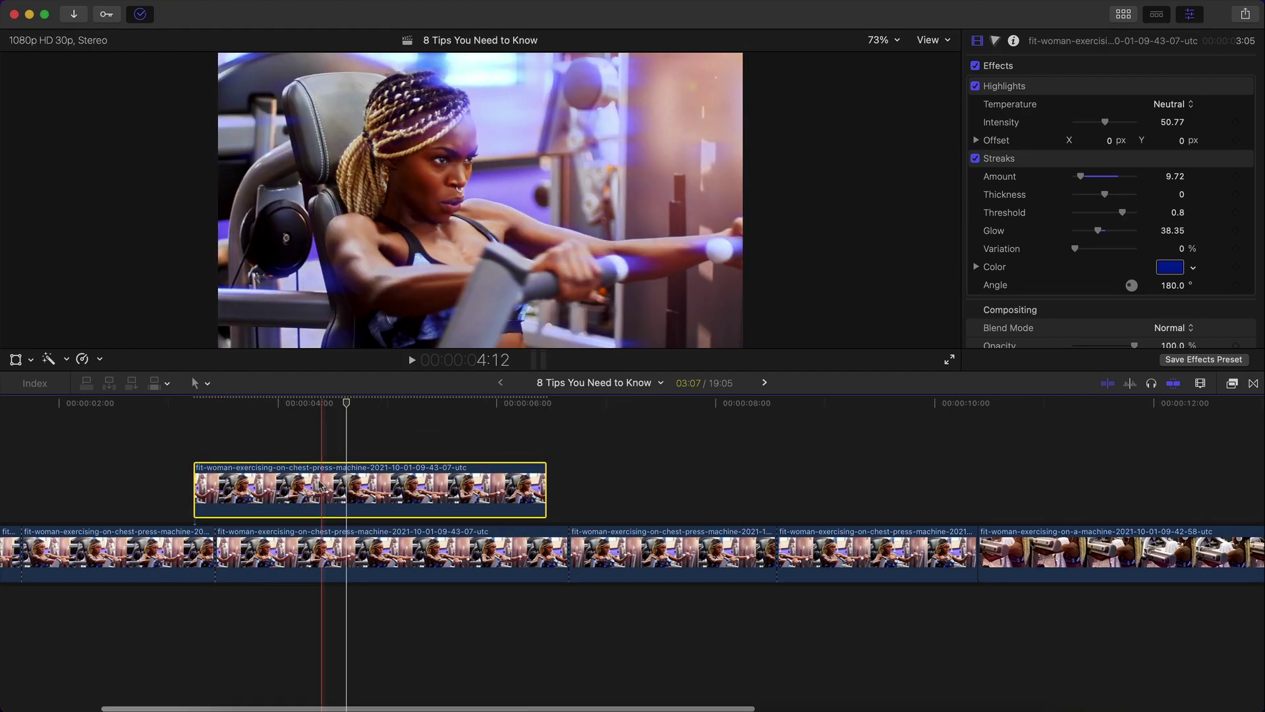
scroll(318, 480, left, 1)
drag(452, 457, 762, 461)
drag(615, 463, 958, 462)
drag(936, 508, 942, 461)
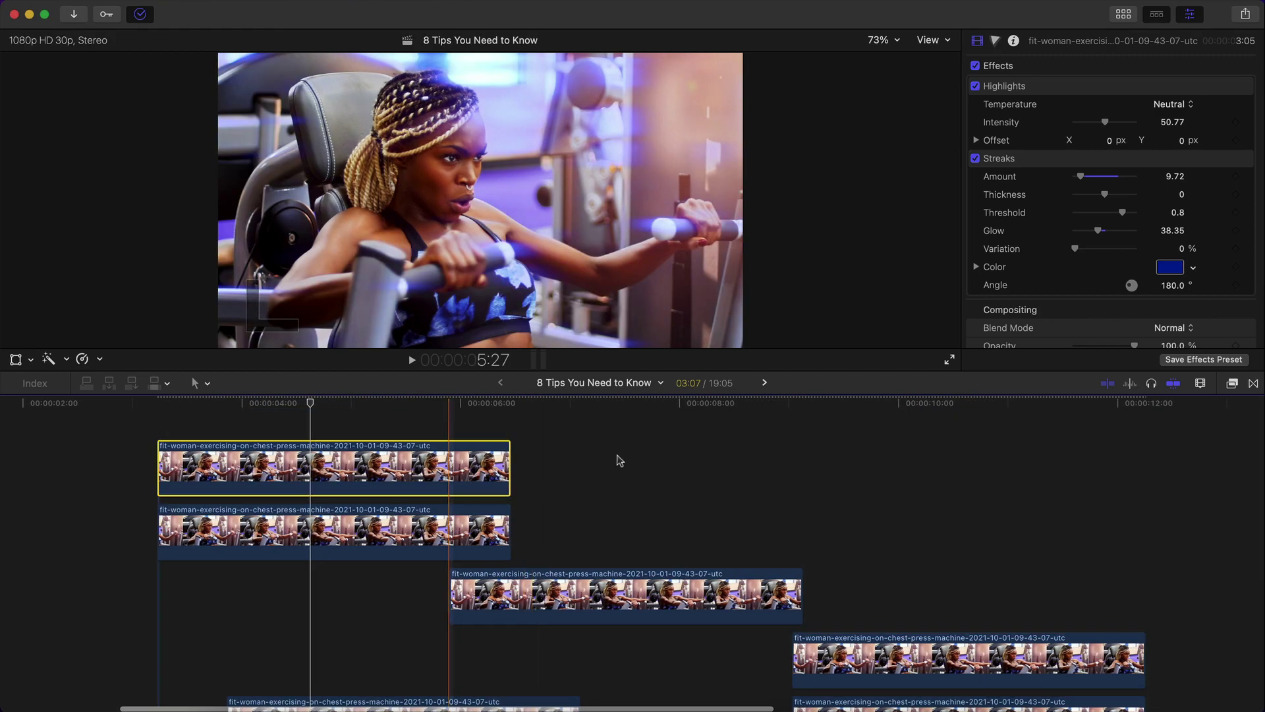
key(super+v)
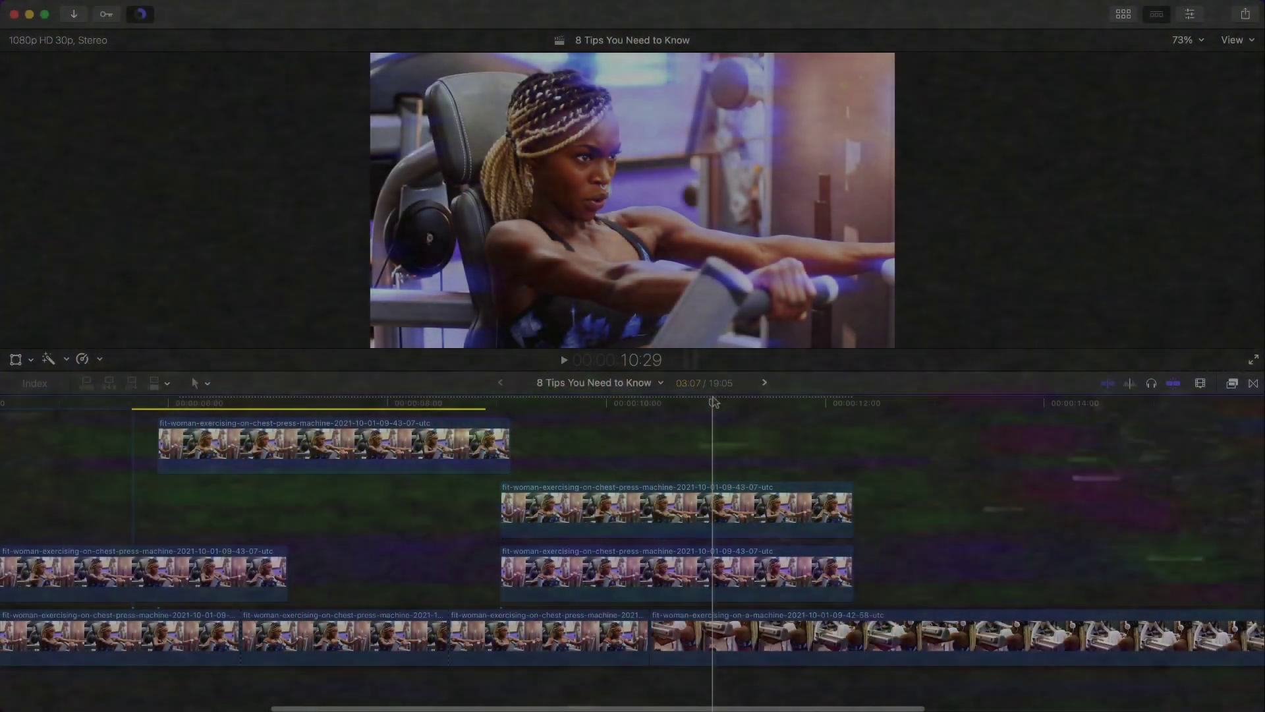
Move the playhead to 12:15, show the browser, and reveal the fit-woman-exercising-on-a-machine clip's original media in Finder.
scroll(724, 613, right, 4)
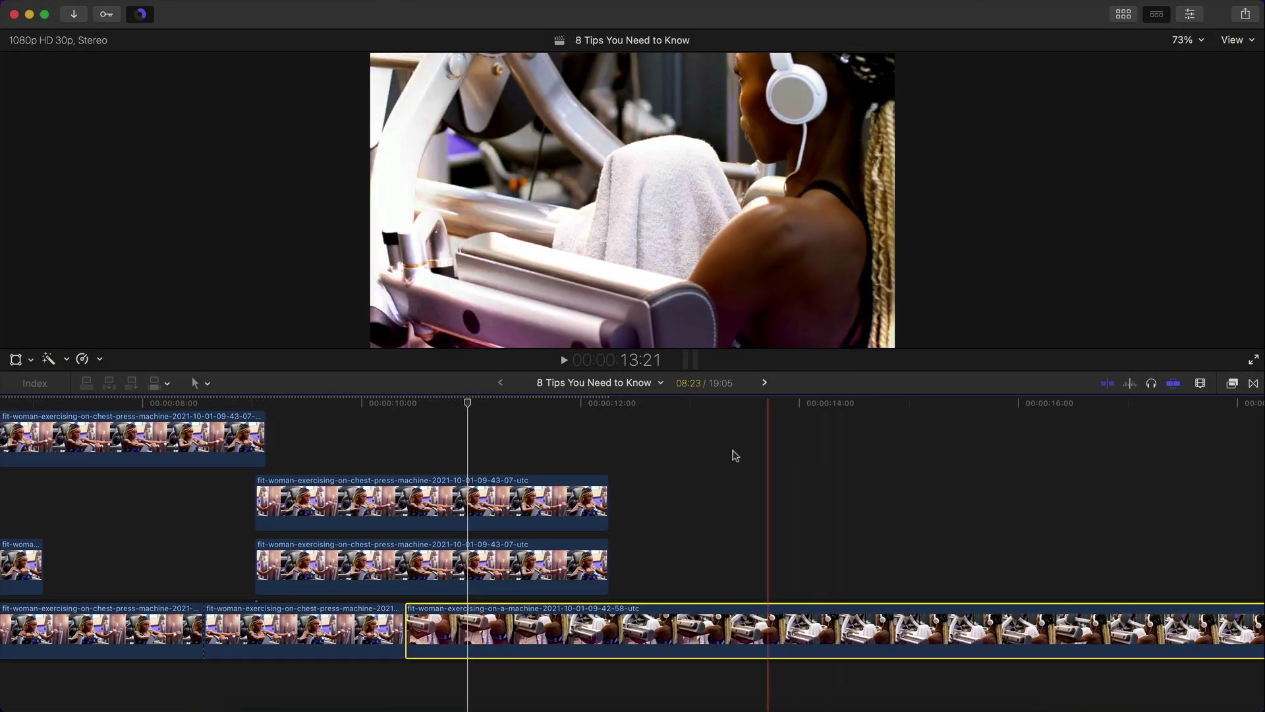
drag(736, 410, 637, 405)
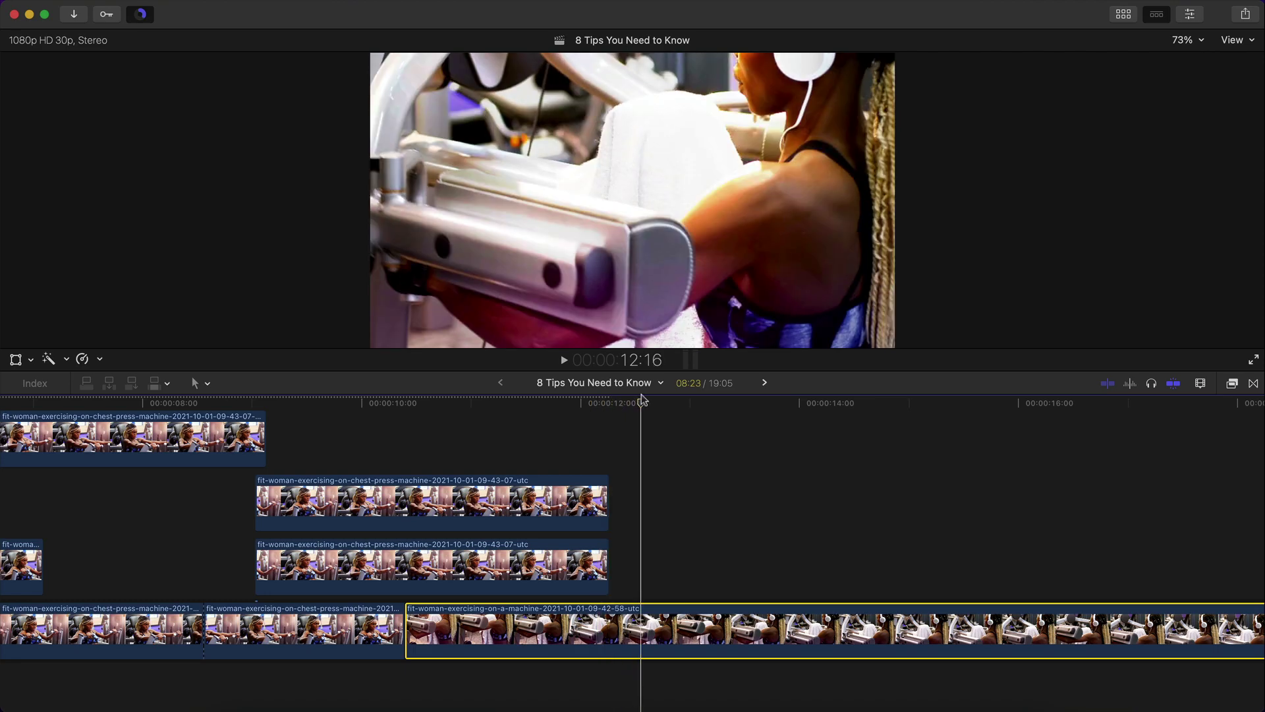
click(1124, 14)
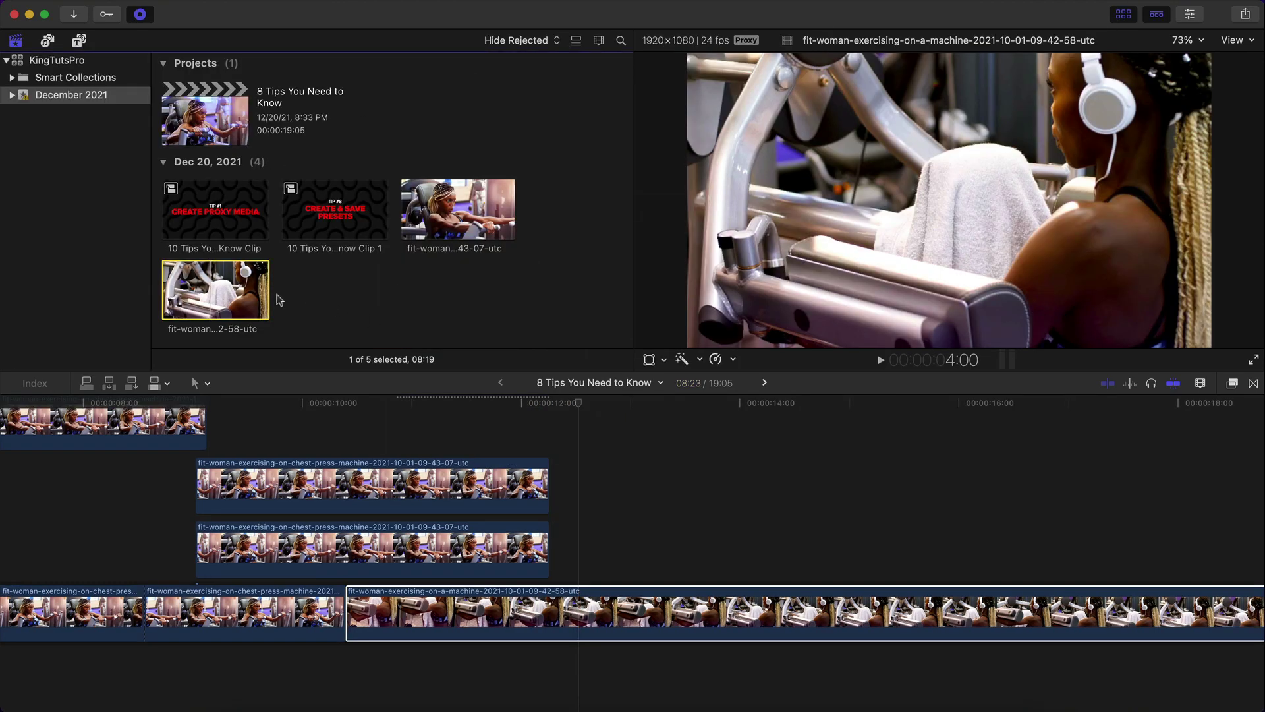
right_click(224, 297)
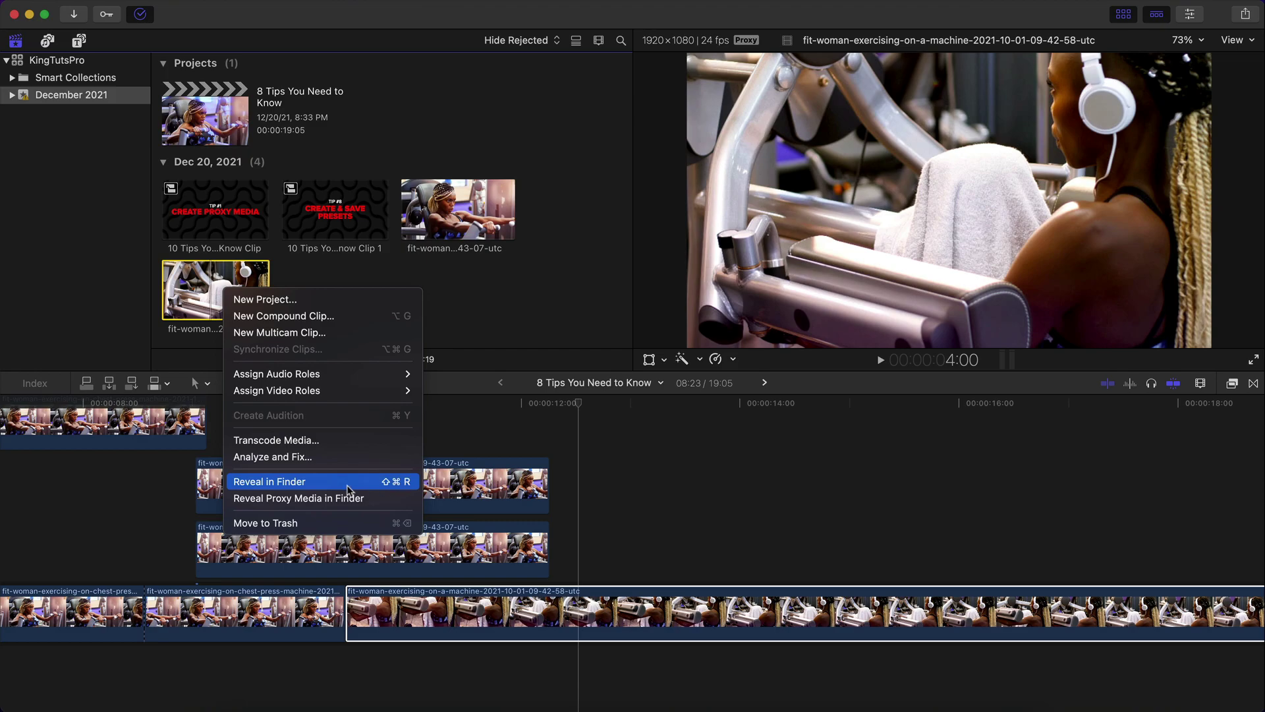
click(270, 482)
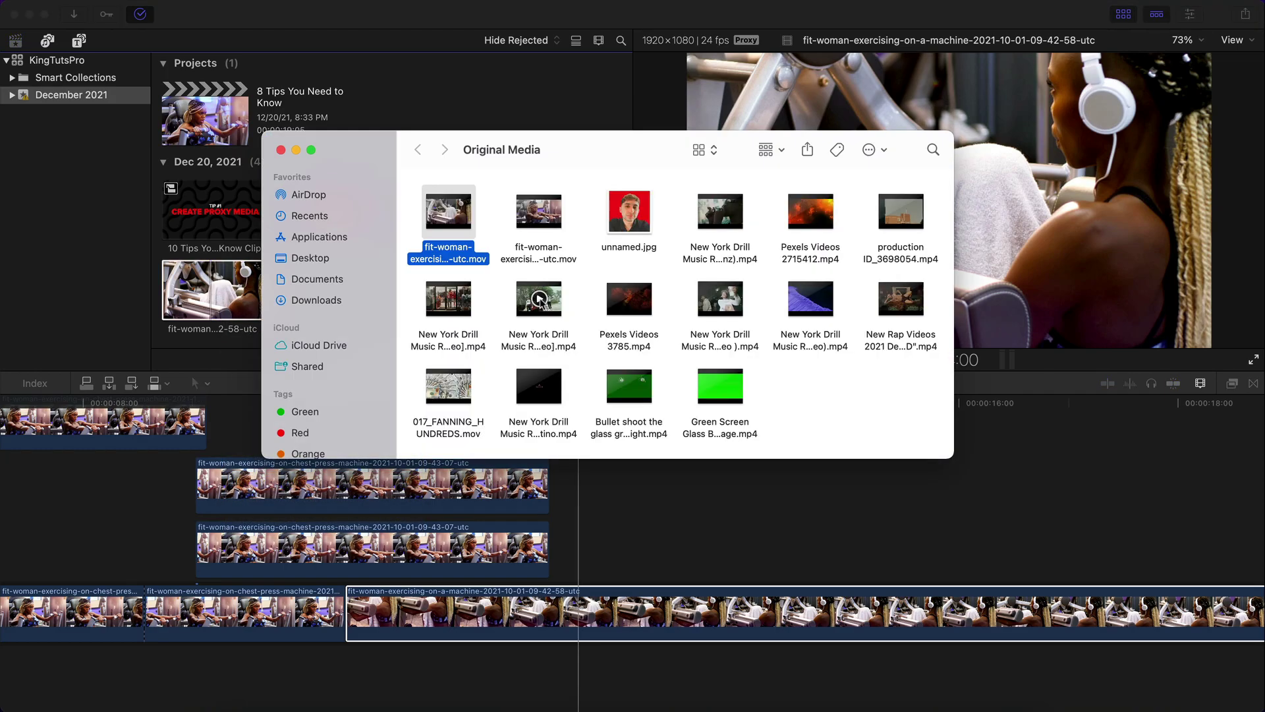
Preview the selected fit-woman-exercising-on-a-machine movie file in Finder, and close the preview.
drag(558, 149, 551, 132)
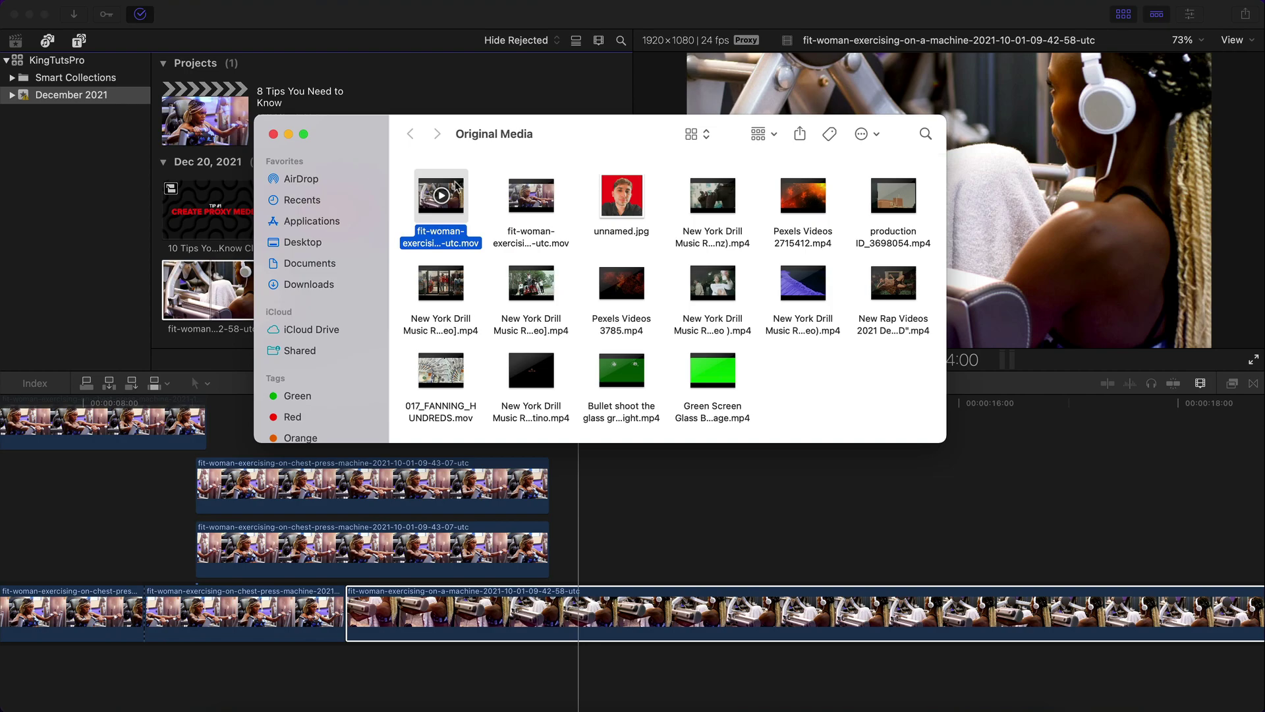
key(space)
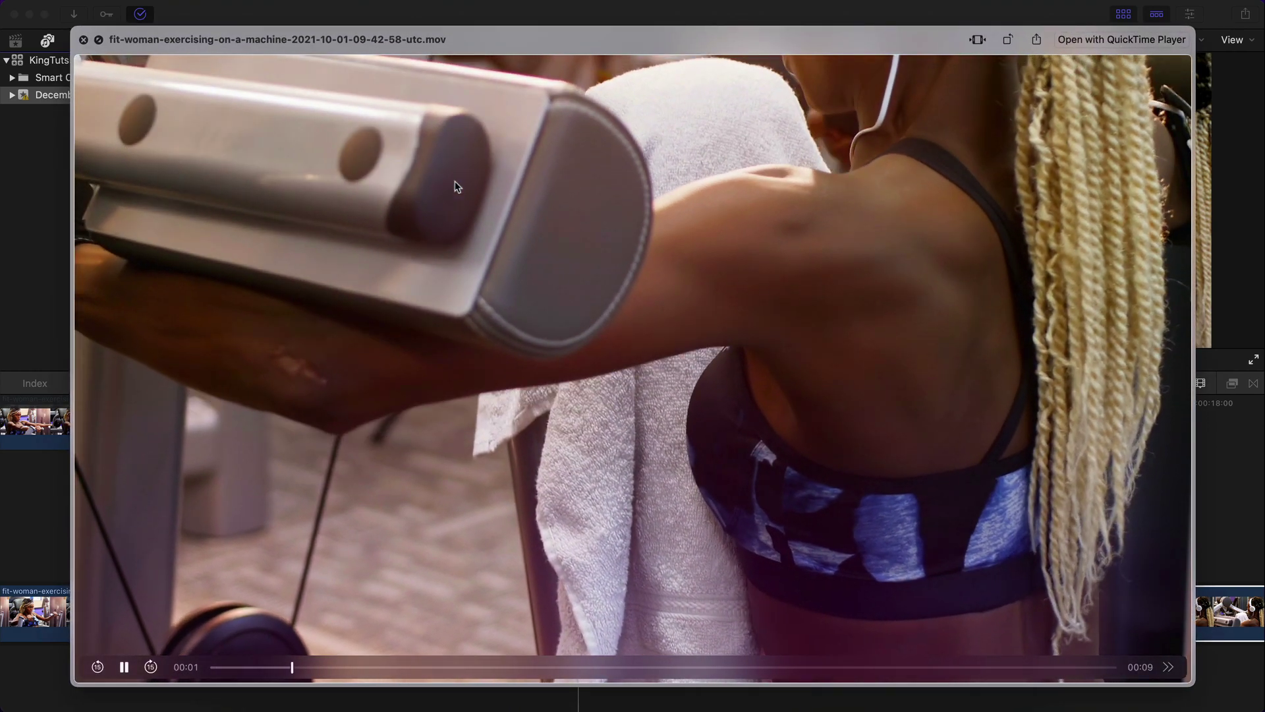
key(space)
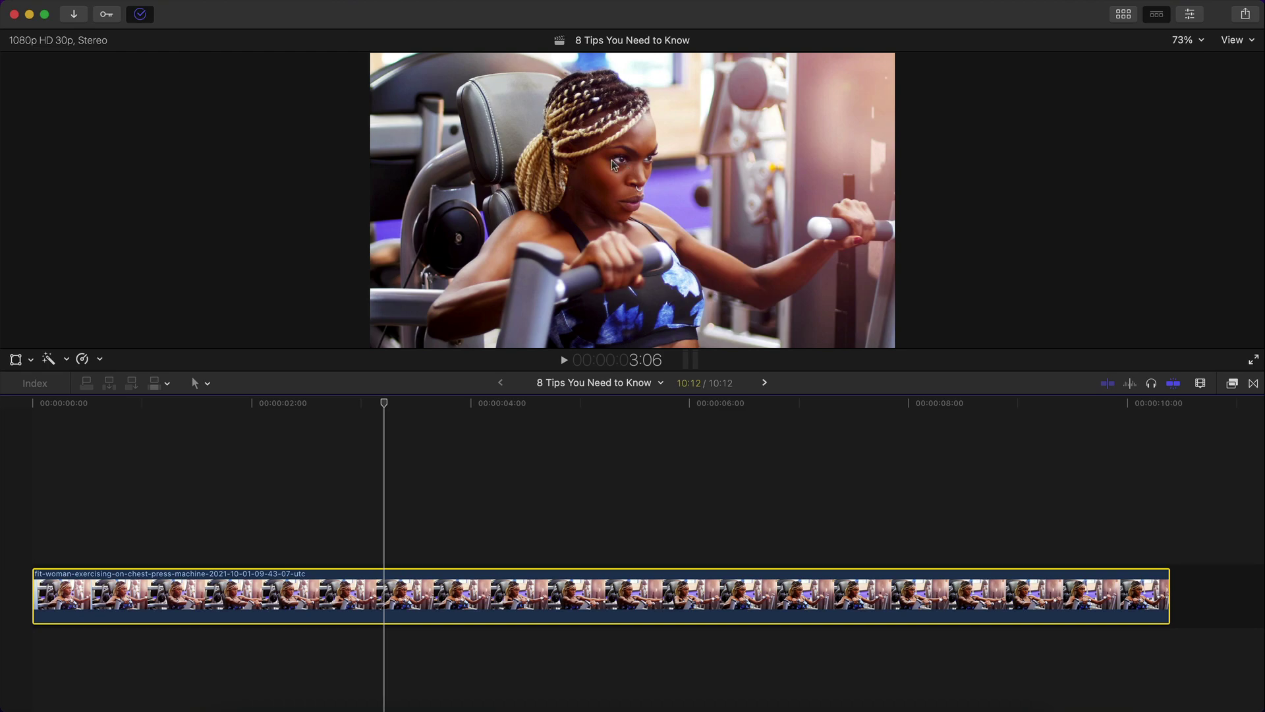
Turn on Transform at the start of the chest-press clip, enlarge the picture, and reposition it around the woman's face.
key(Home)
click(16, 359)
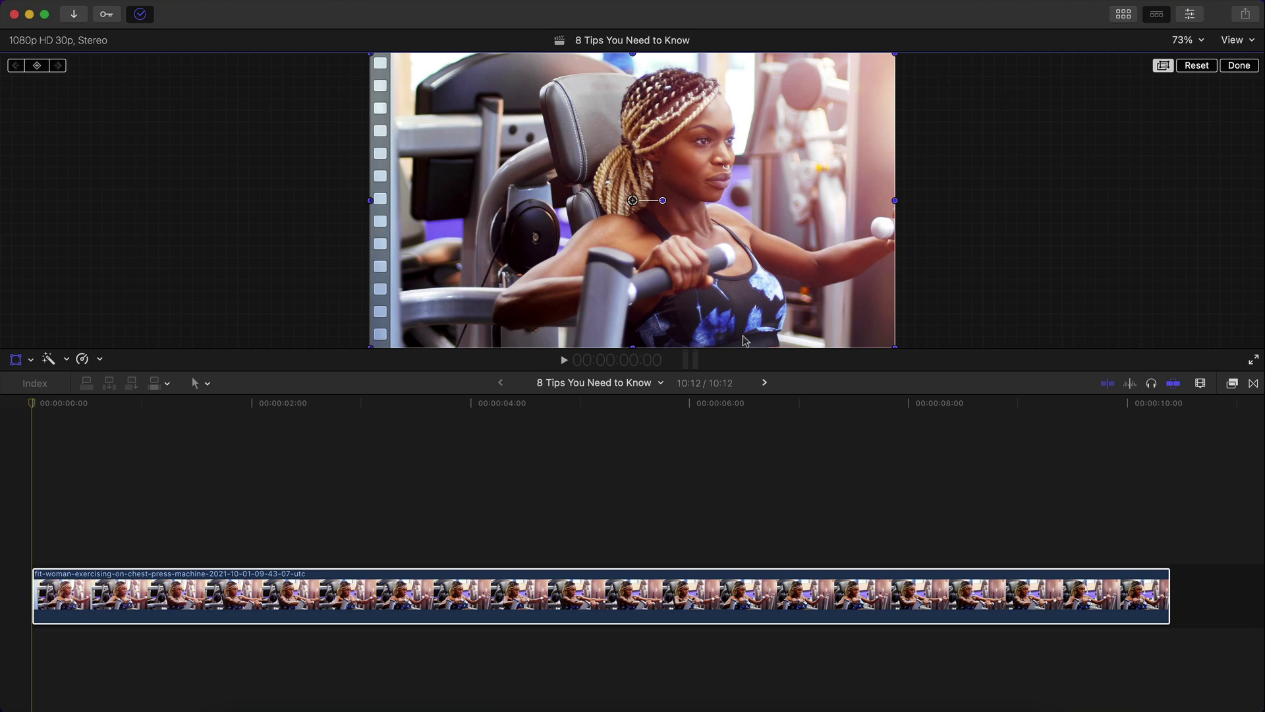
drag(907, 350, 1032, 409)
drag(875, 200, 814, 245)
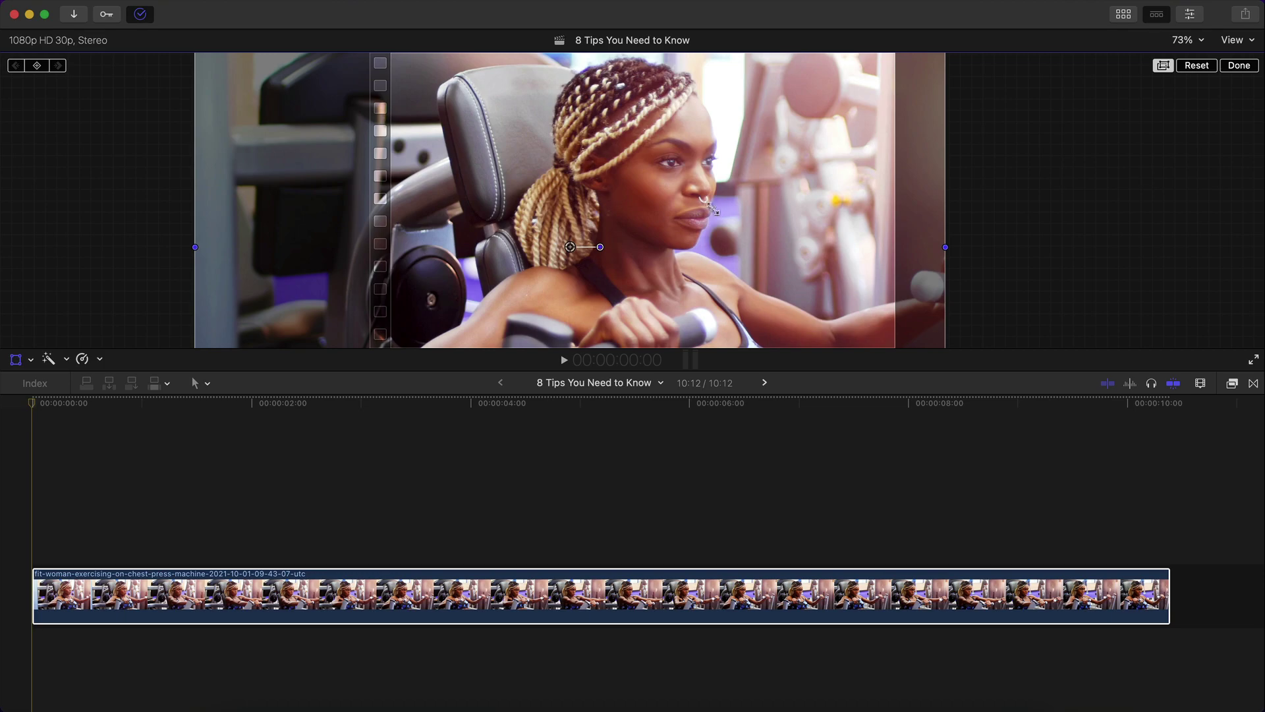
drag(730, 153, 778, 264)
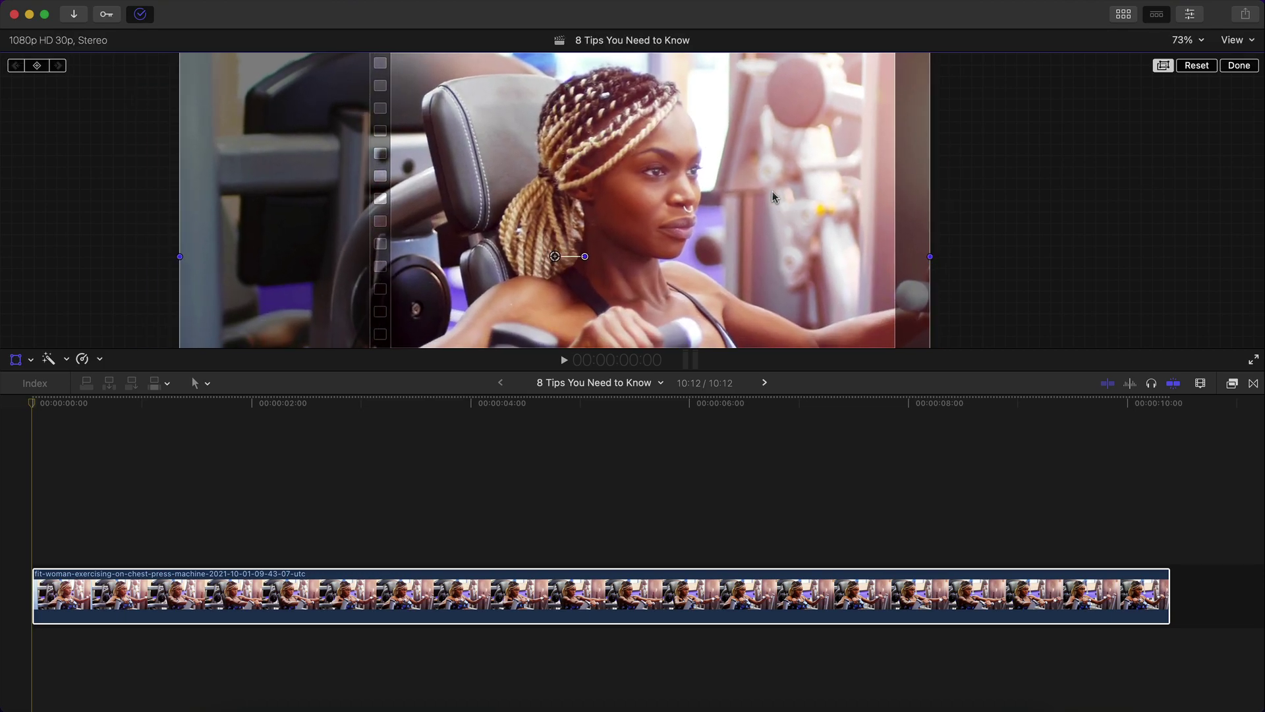
Show the horizon overlay, then scale the clip to about 173.41% and align the woman's eye with the overlay's centre.
click(1252, 42)
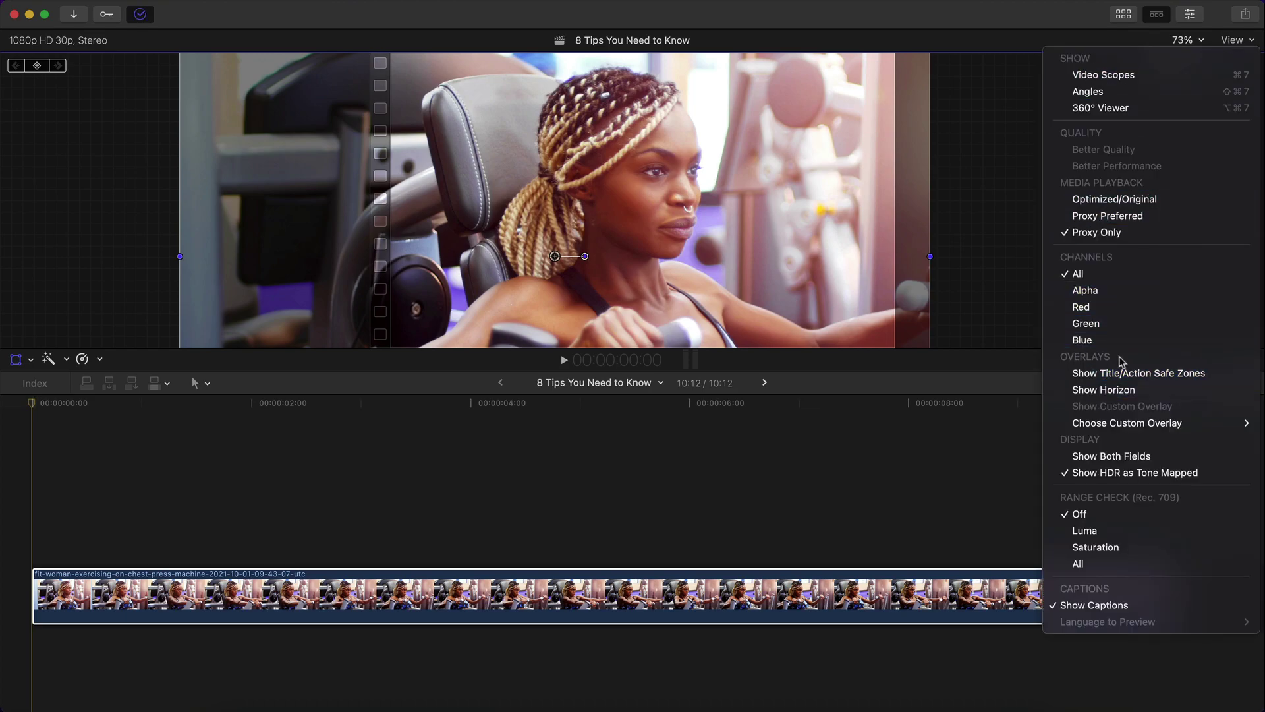
click(1186, 391)
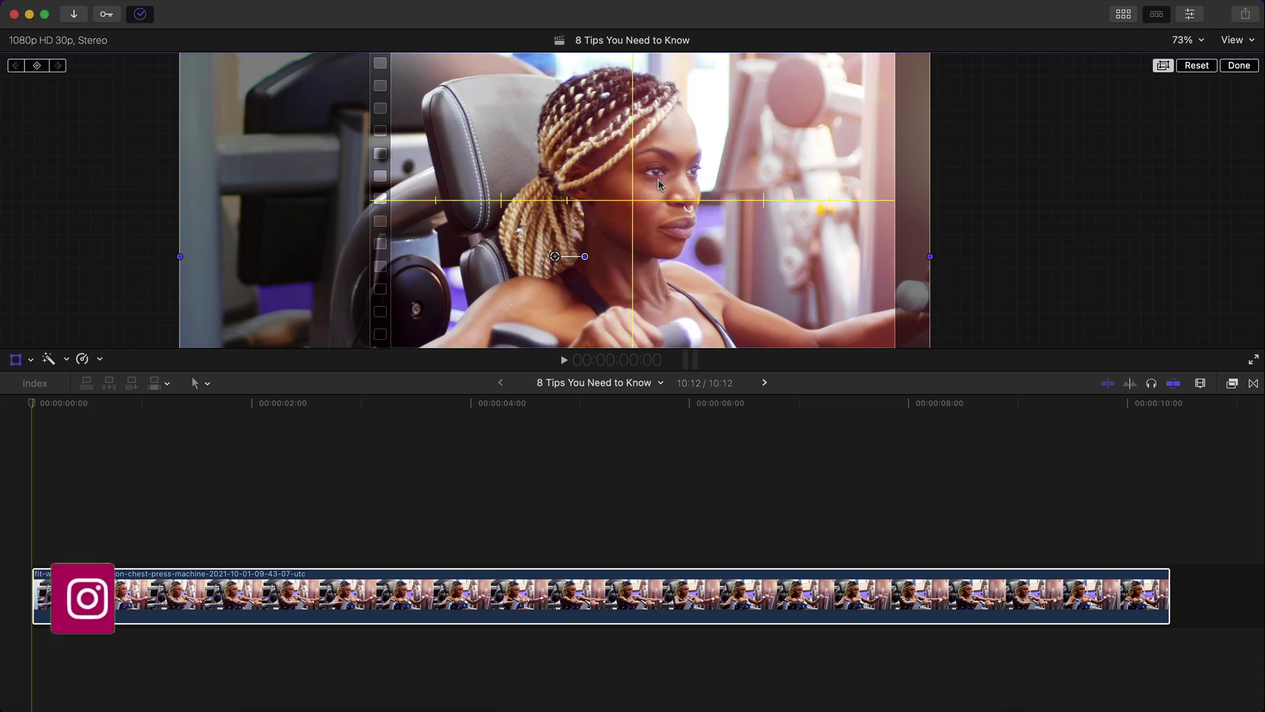
drag(643, 178, 667, 204)
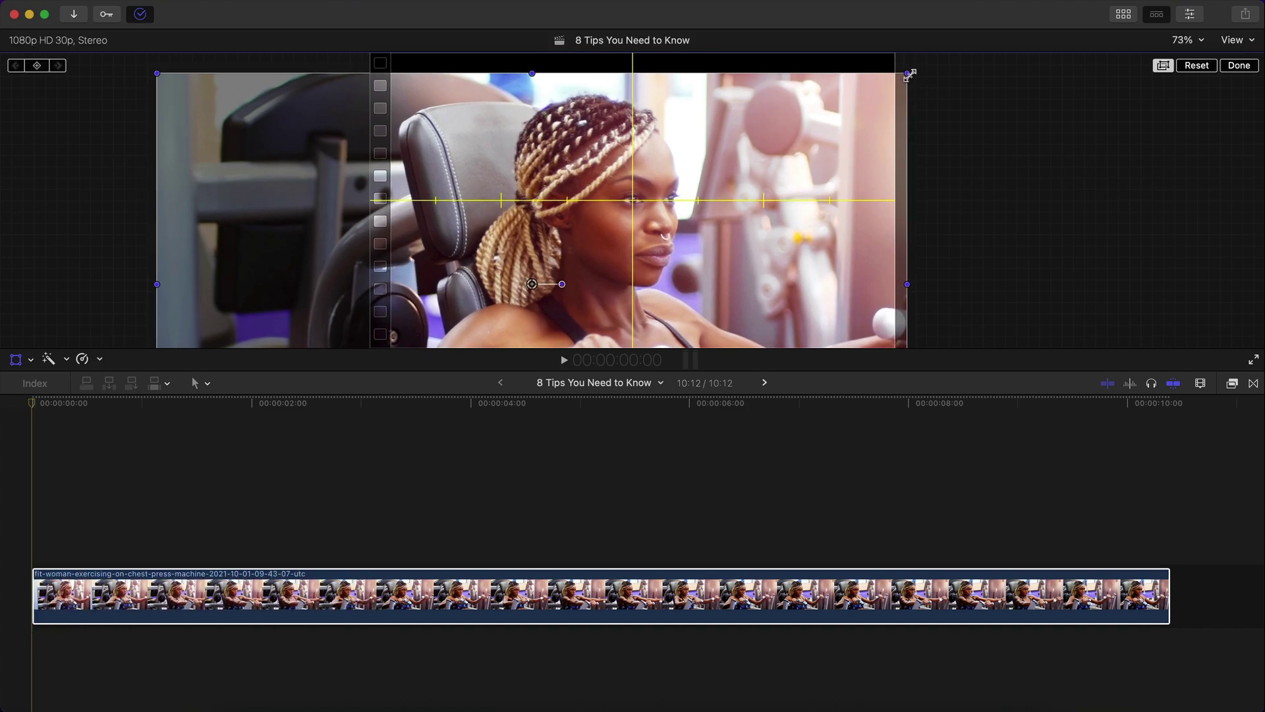
drag(909, 74, 966, 45)
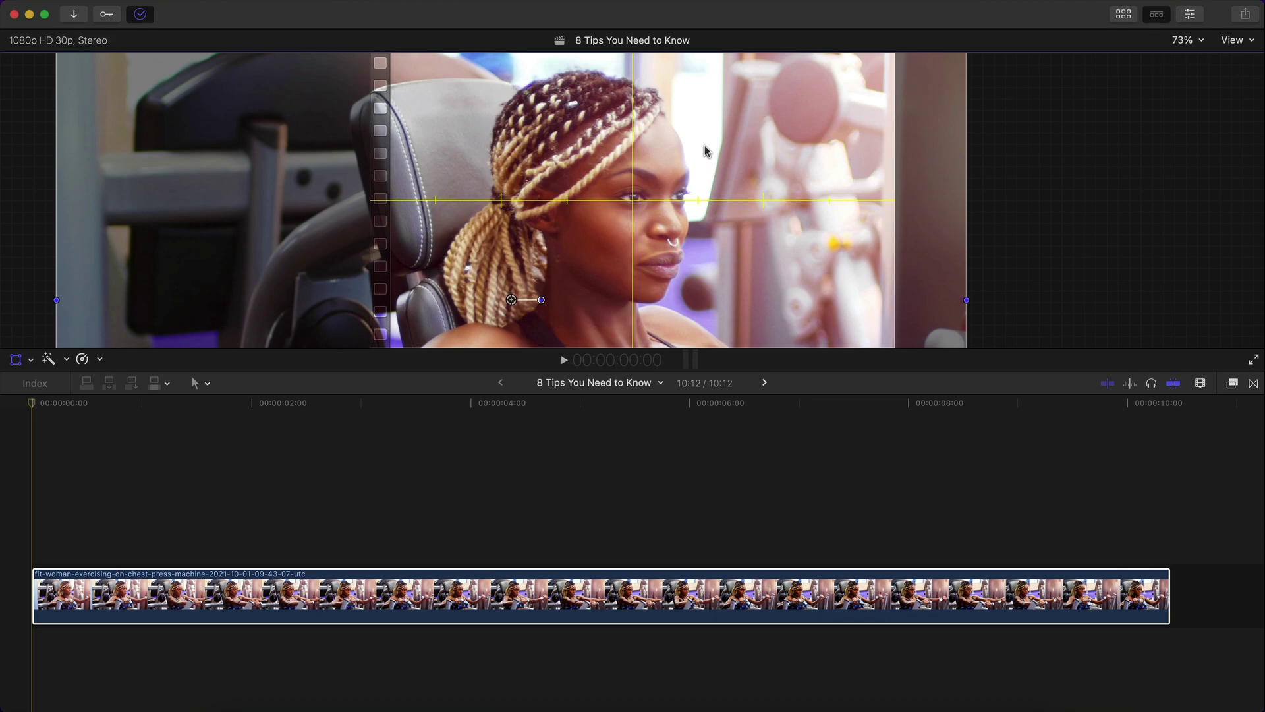
drag(705, 151, 702, 154)
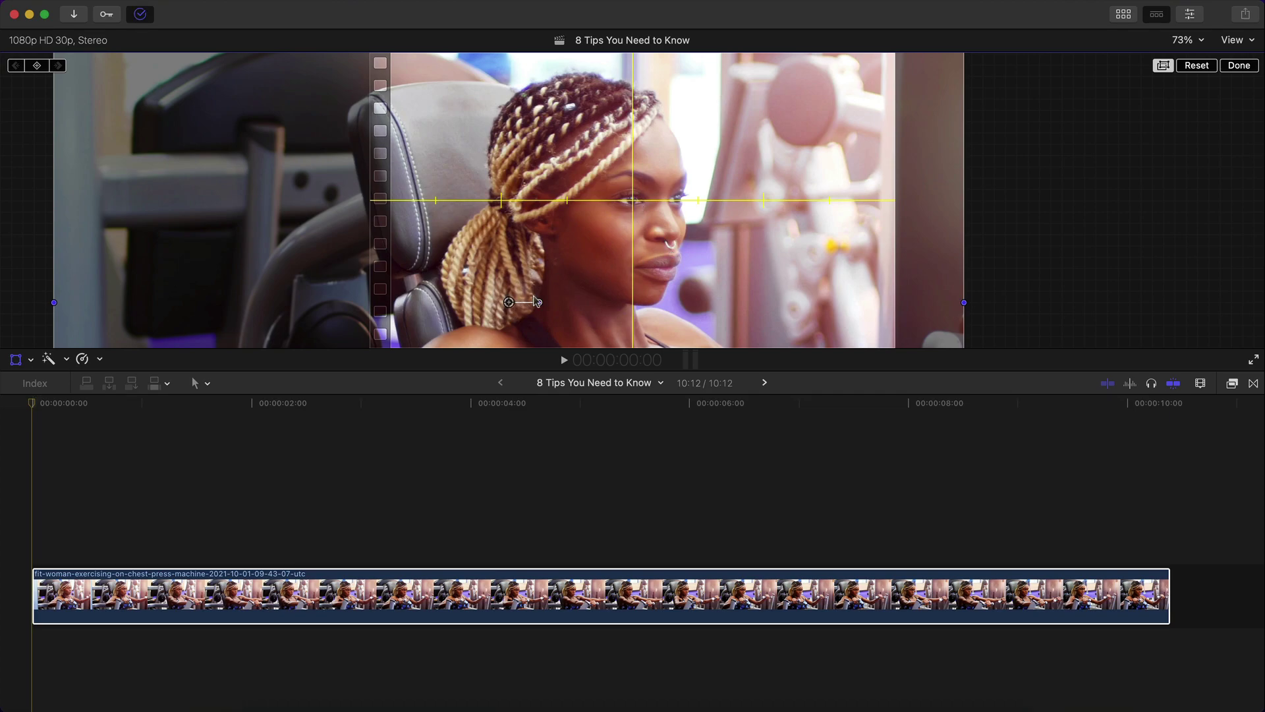
Show the clip's video settings in the inspector and set its Transform anchor to X 255 px, Y 212 px.
click(1191, 14)
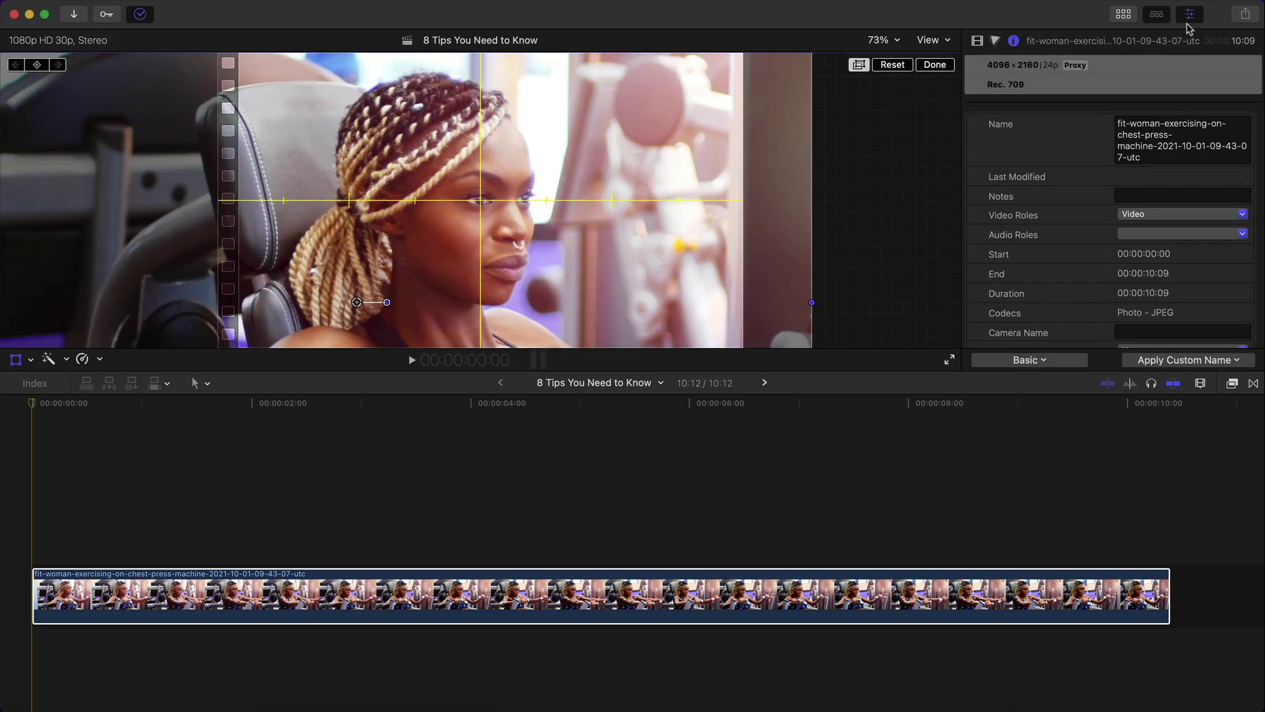
click(979, 42)
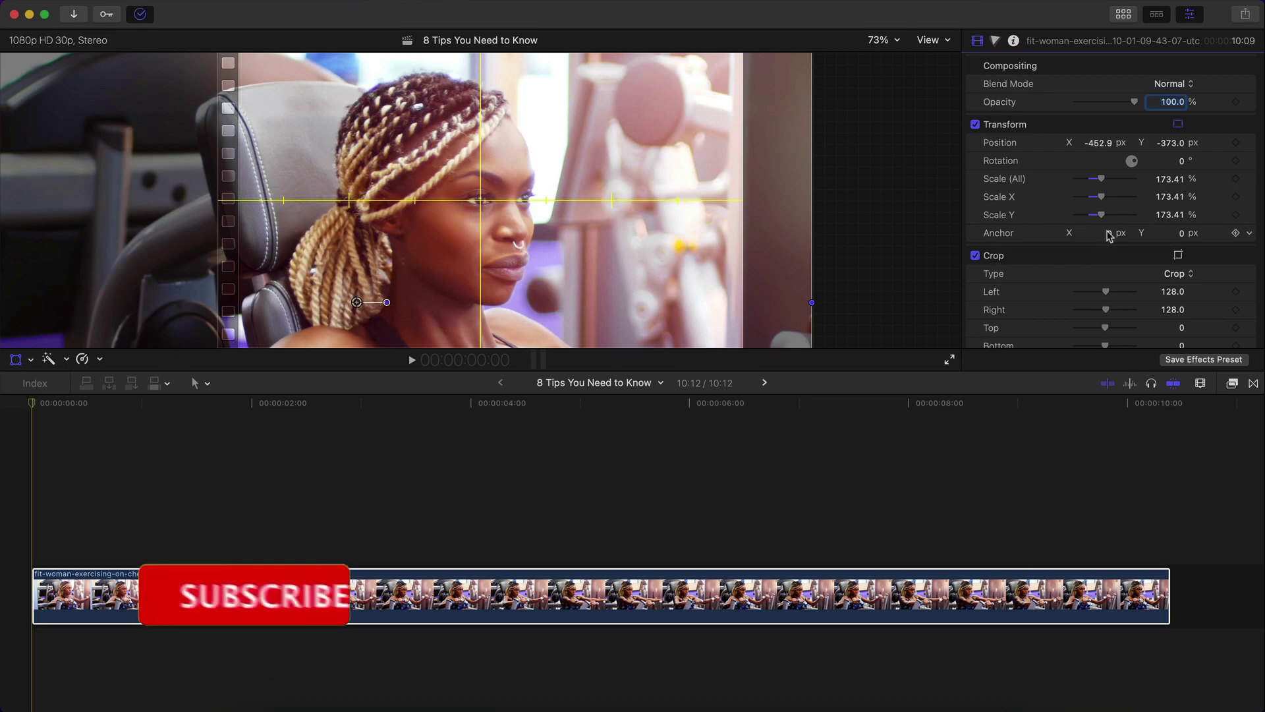
drag(1109, 234, 1227, 233)
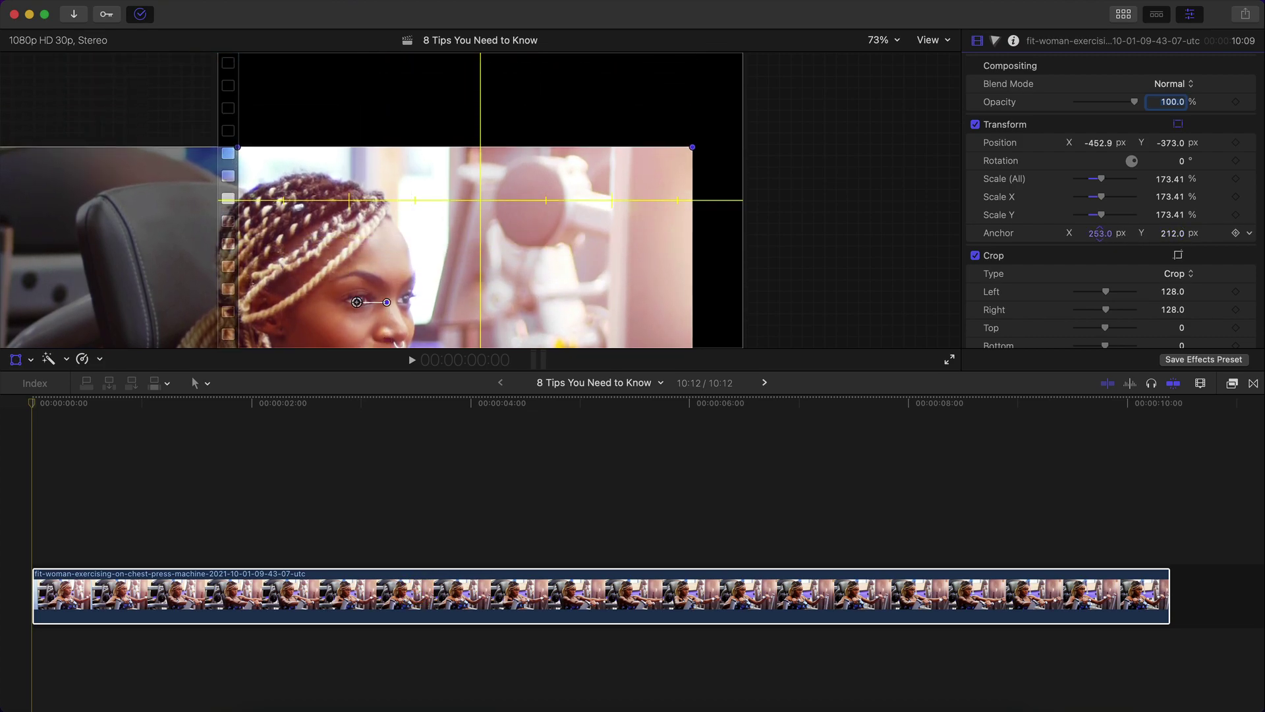
drag(1100, 234, 1101, 233)
Recentre the picture at position X -0.1 px, Y -9.7 px, with Transform keyframes at the clip's start.
drag(571, 249, 664, 151)
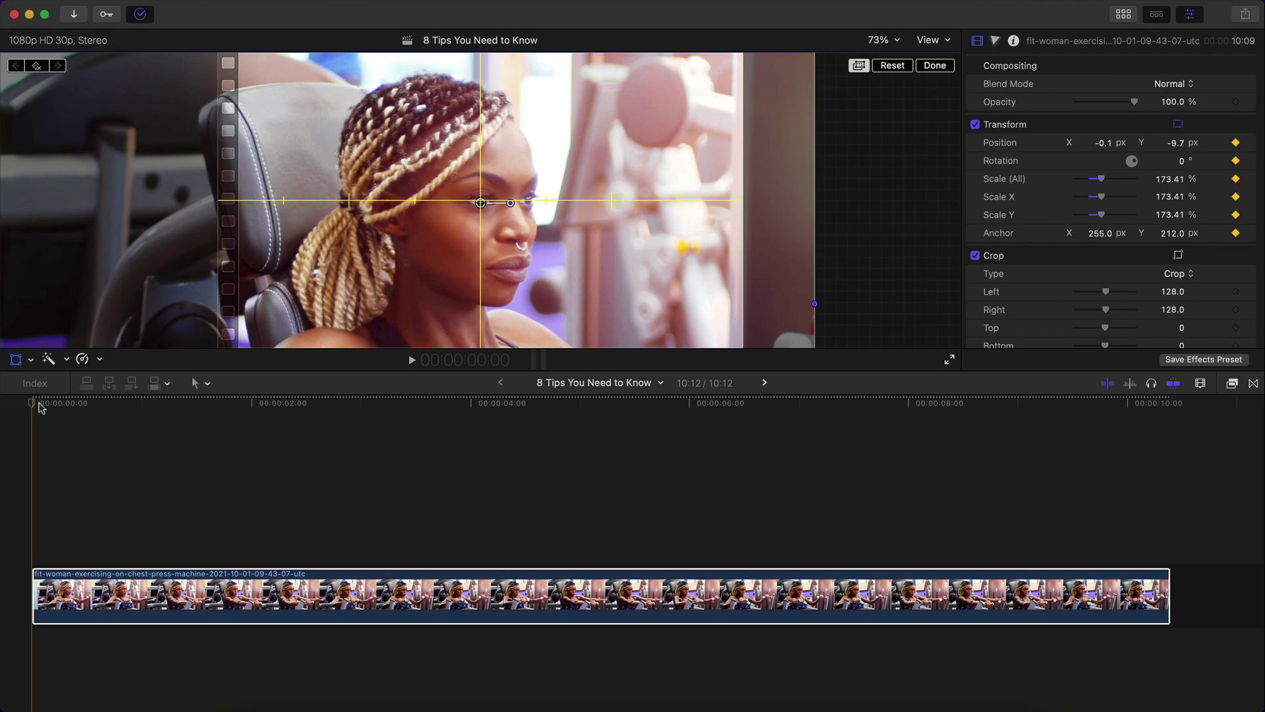
drag(39, 403, 3, 404)
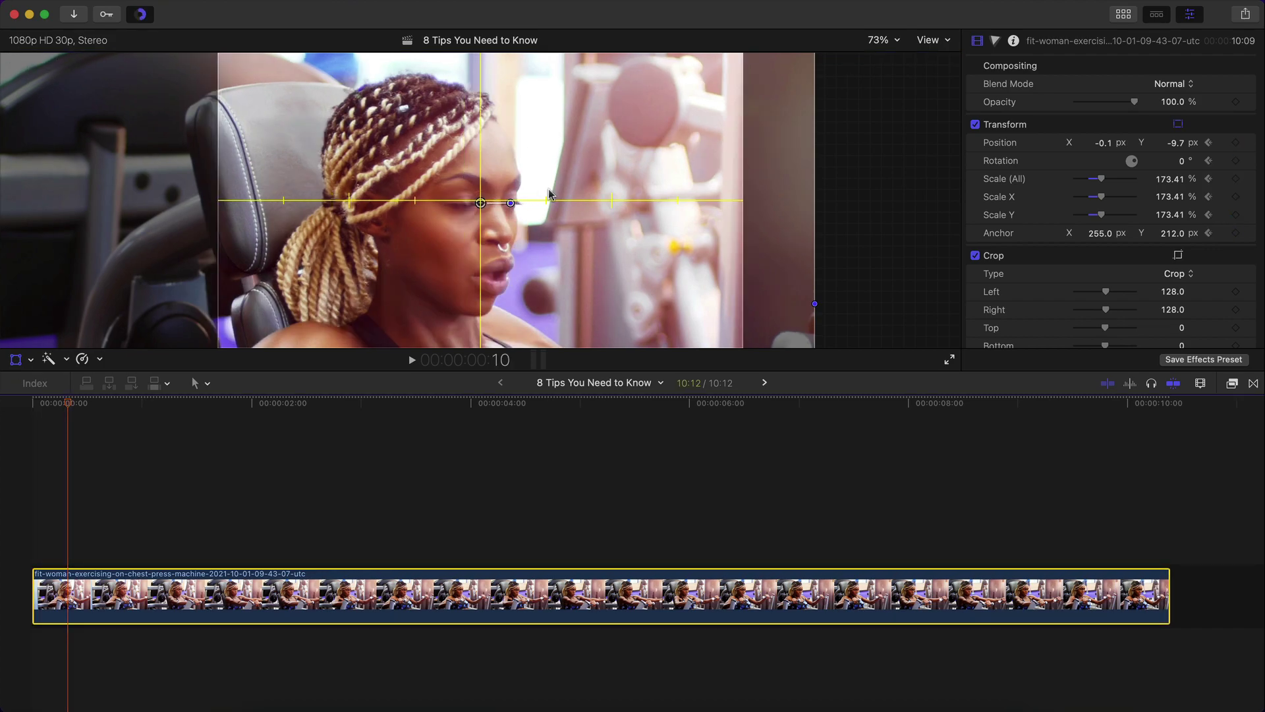
Reposition the enlarged picture past the clip's start so the woman's eye lines up with the horizon overlay's centre, then deselect the clip.
drag(497, 242, 543, 247)
key(shift+Right)
key(shift+Right)
click(360, 403)
click(3, 447)
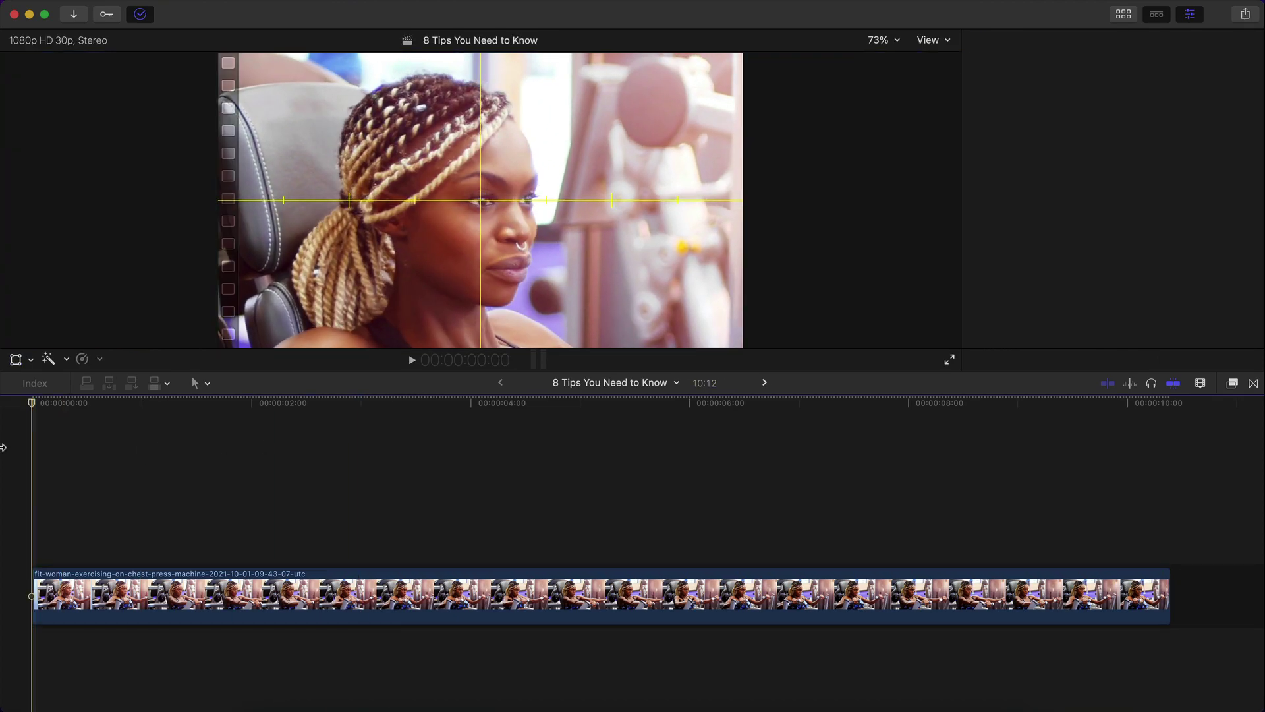
Turn off the viewer's horizon overlay and hide the inspector.
click(938, 42)
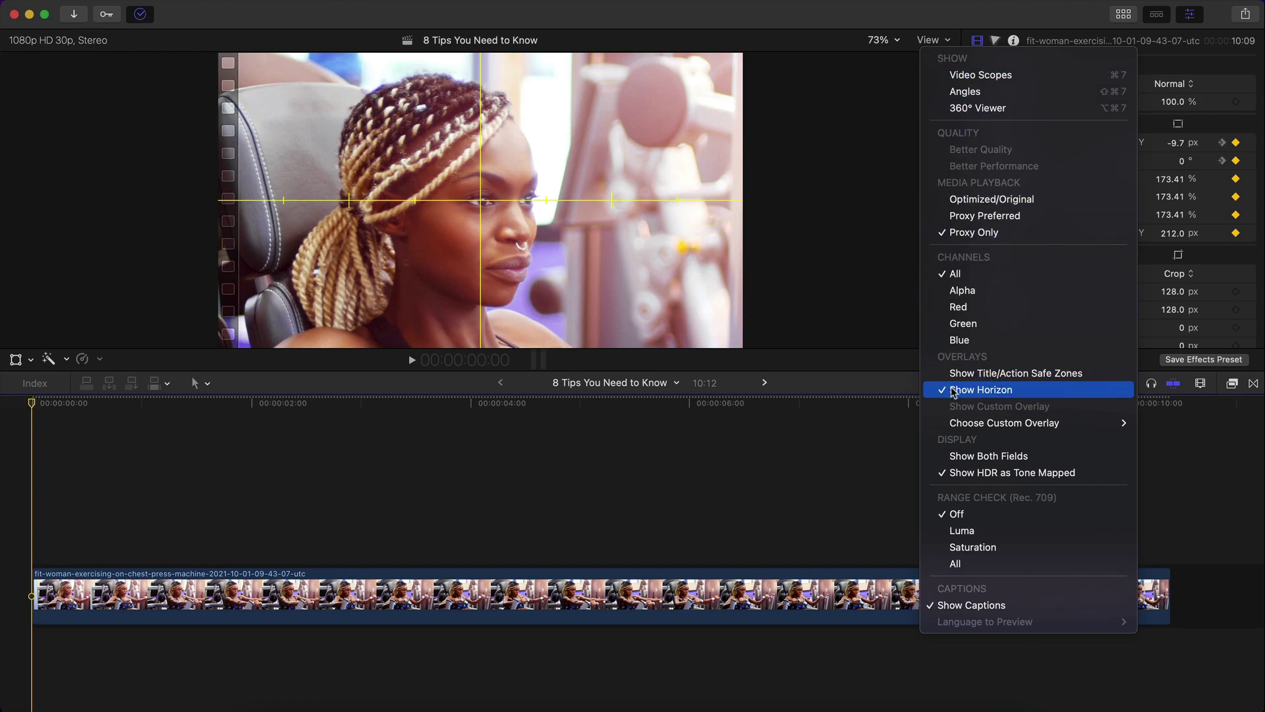
click(980, 390)
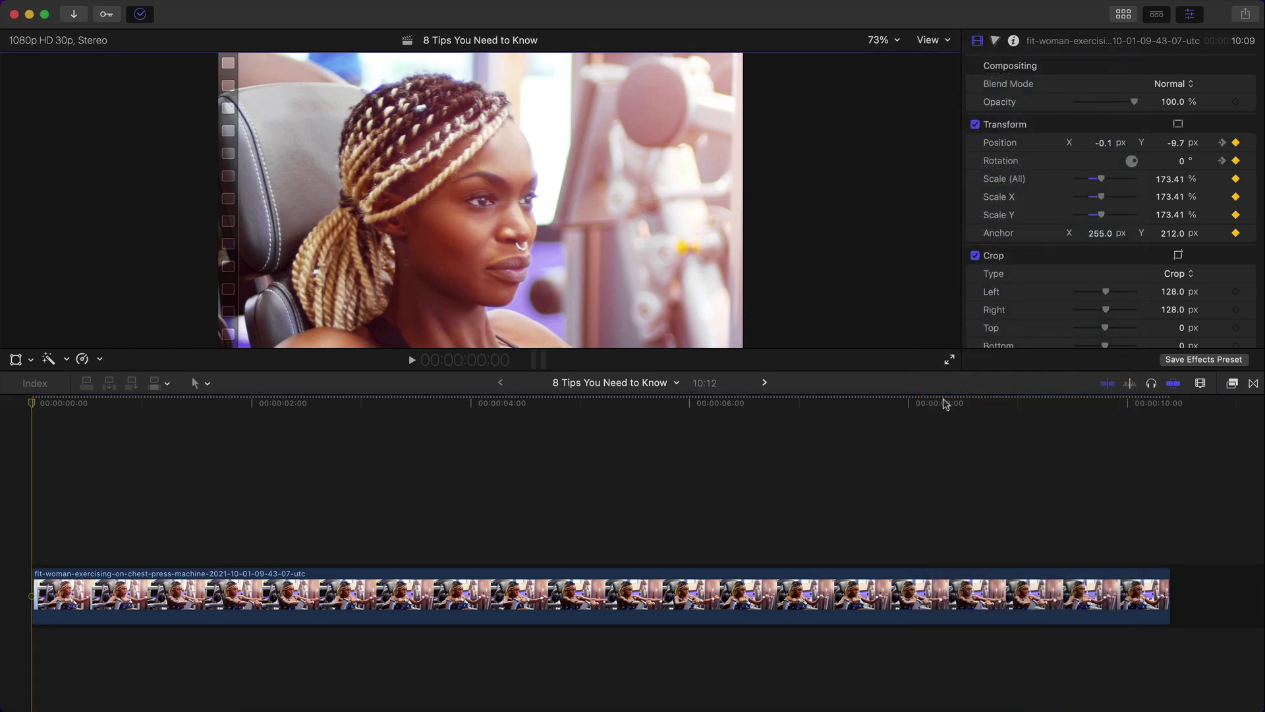
click(1193, 13)
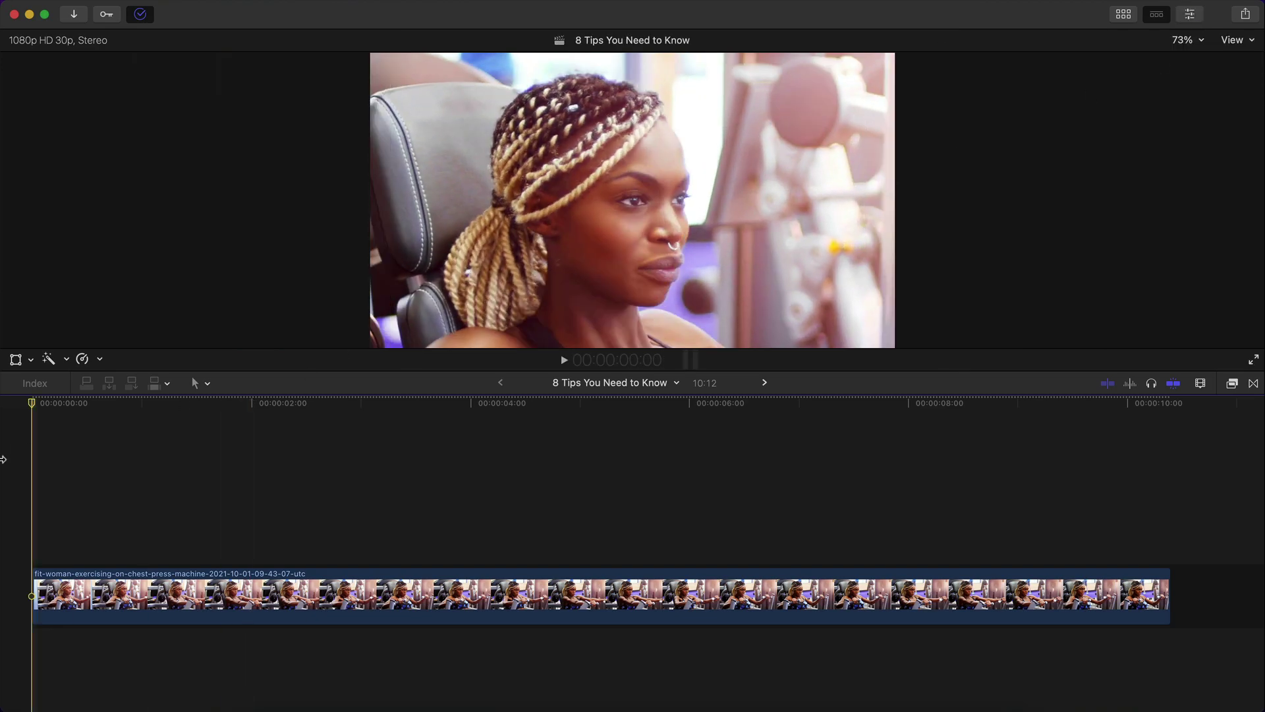
Play back the chest-press clip to check the centred zoom on the woman's face.
key(space)
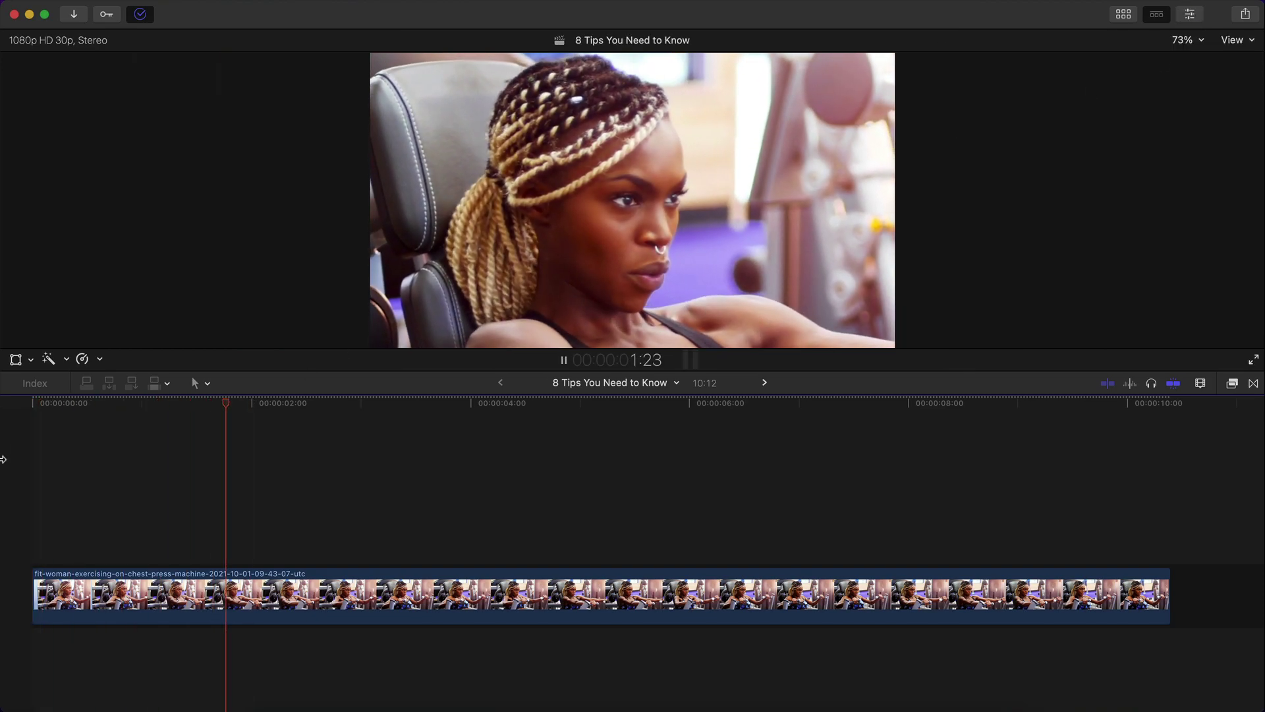
key(space)
key(space)
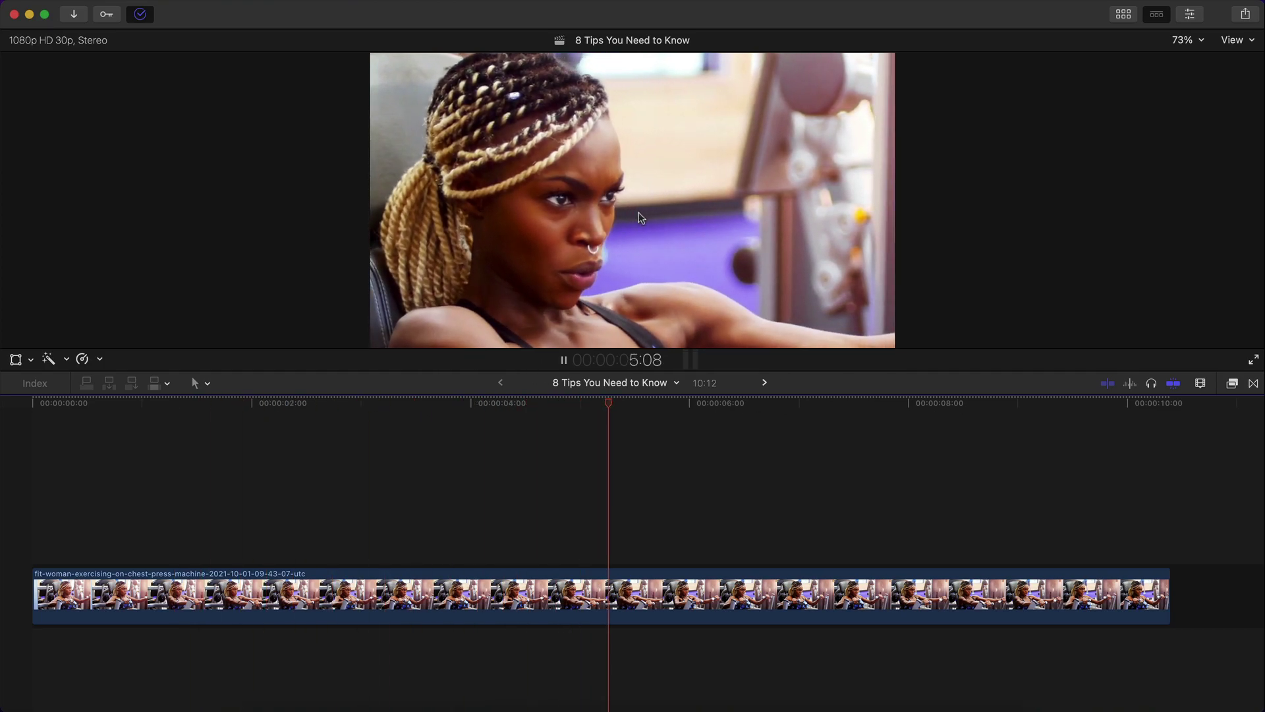
key(space)
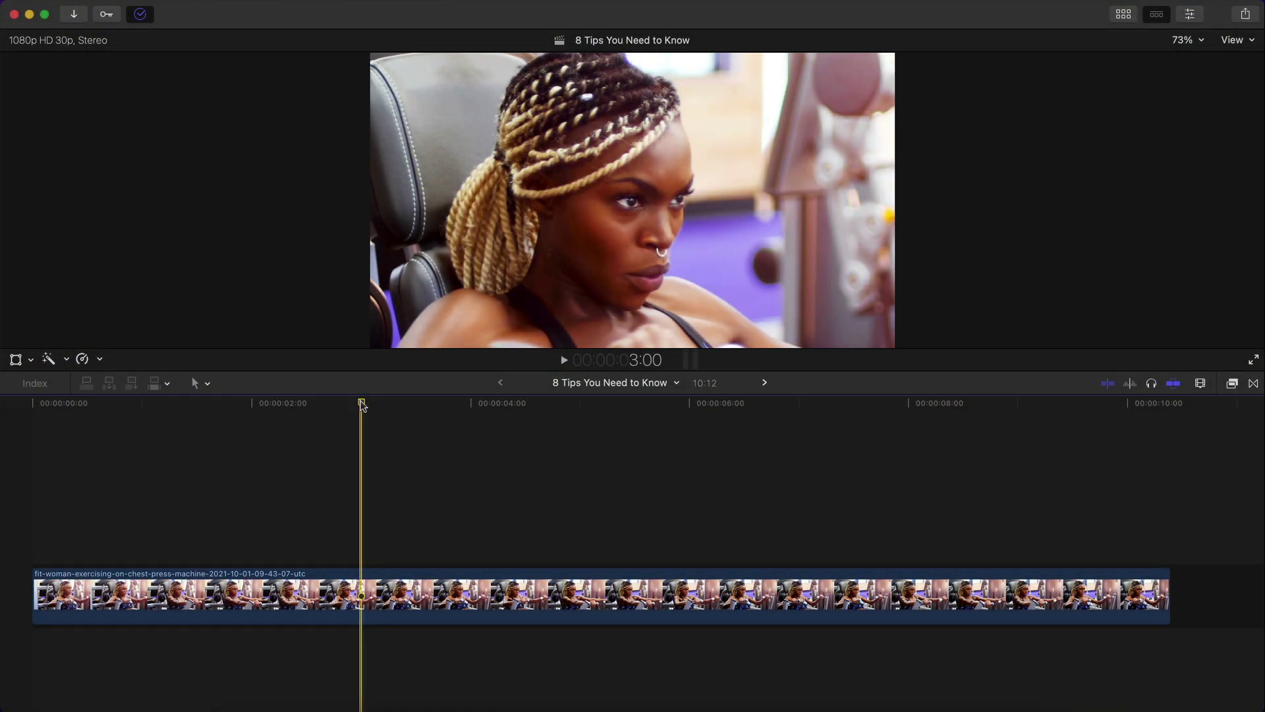
Park the playhead at 00:00:02:22 and add Save Current Frame to the share destinations.
drag(362, 406, 337, 442)
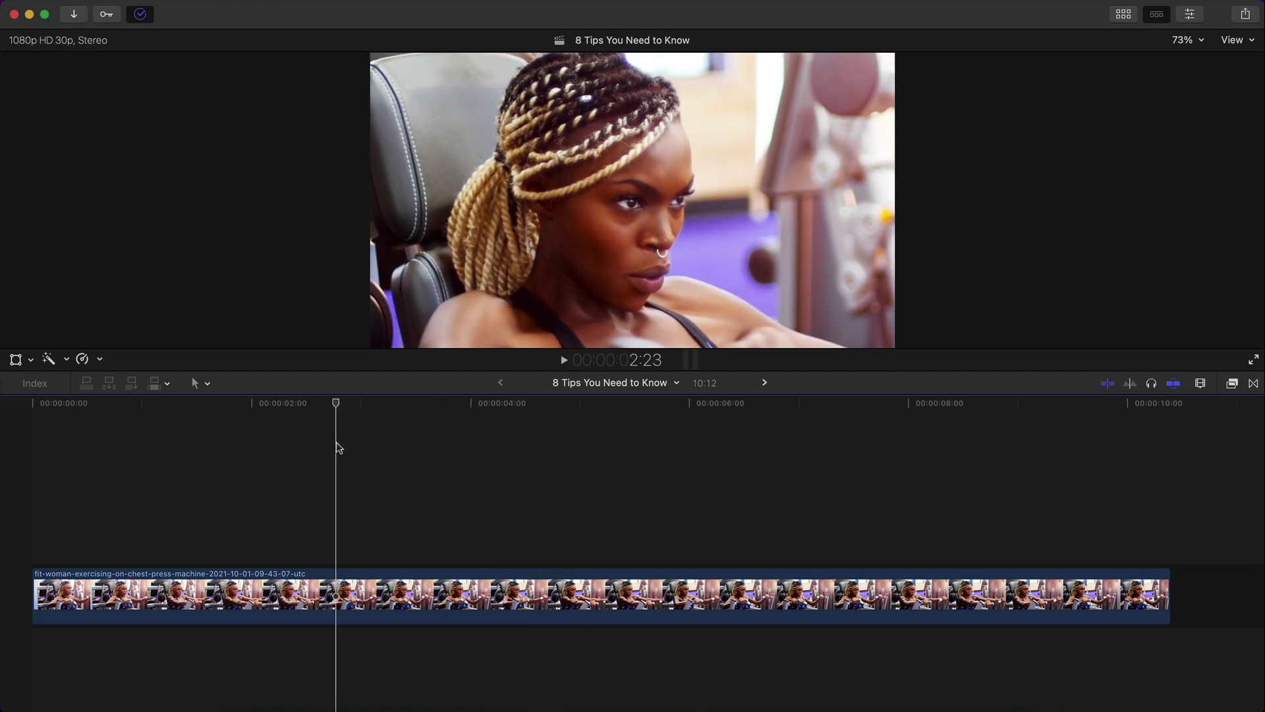
click(335, 441)
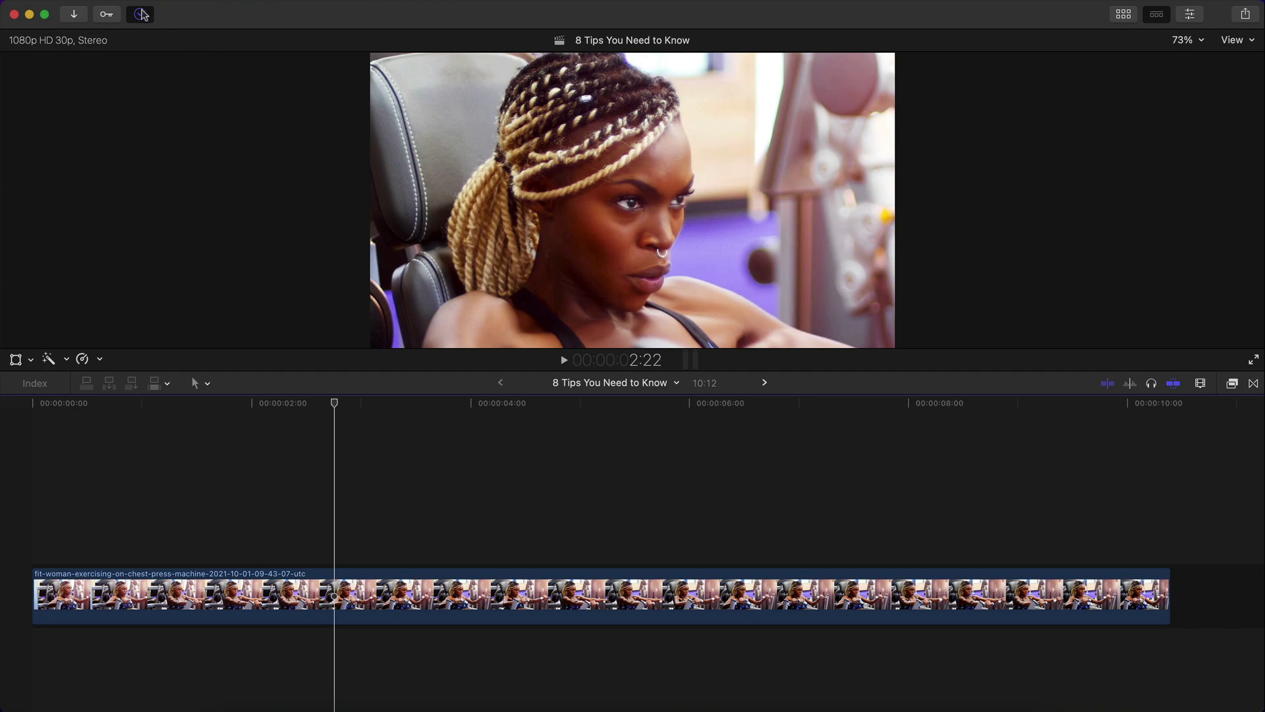
click(122, 2)
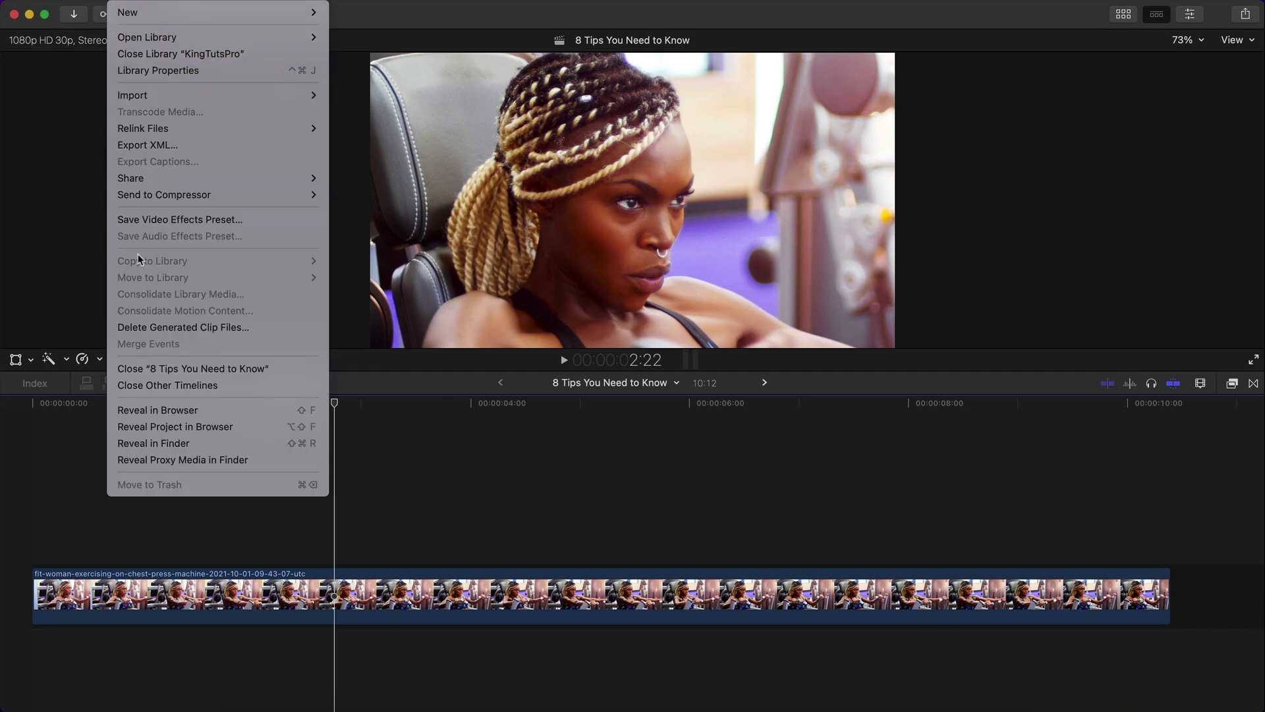
mouse_move(159, 196)
mouse_move(291, 174)
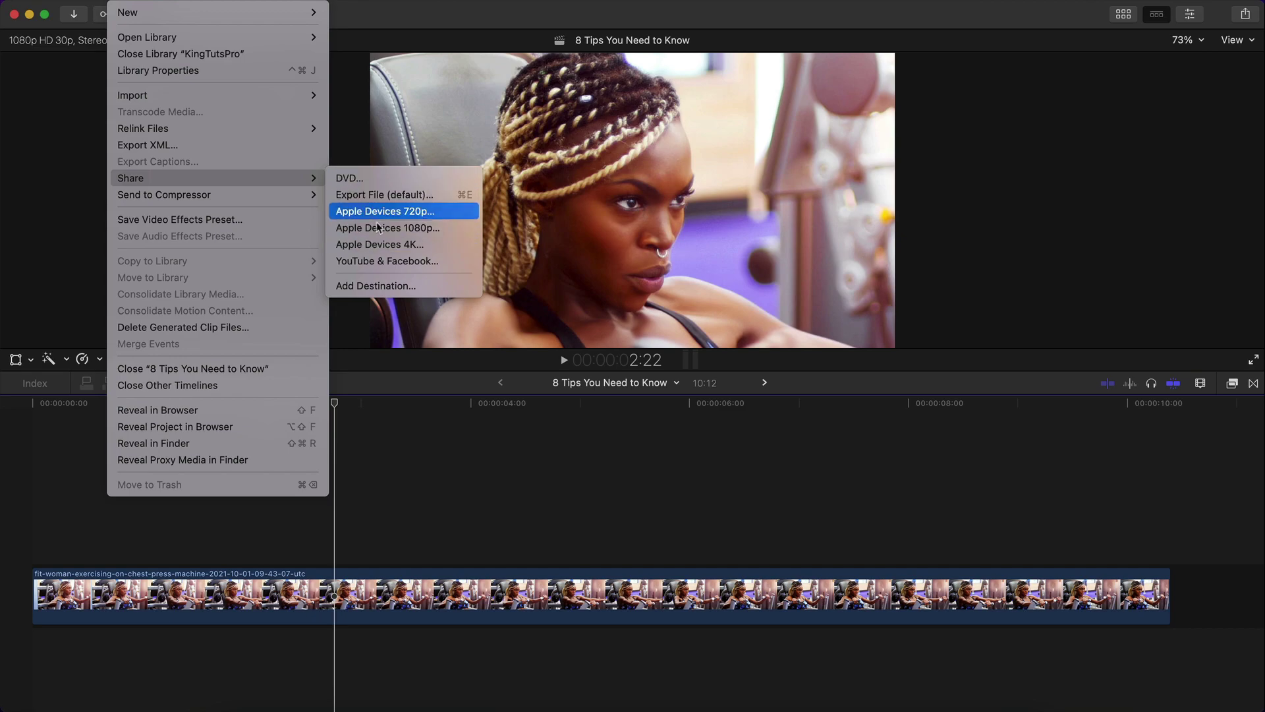
click(375, 286)
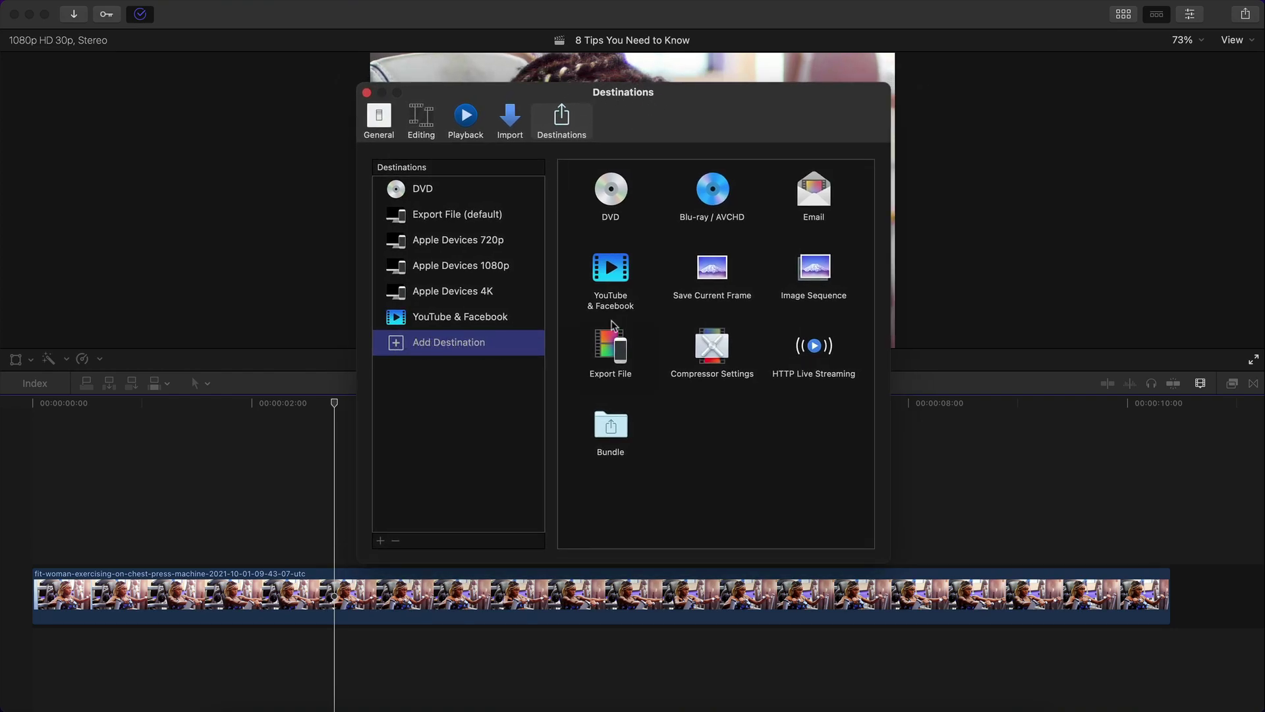
drag(707, 282, 460, 330)
click(438, 346)
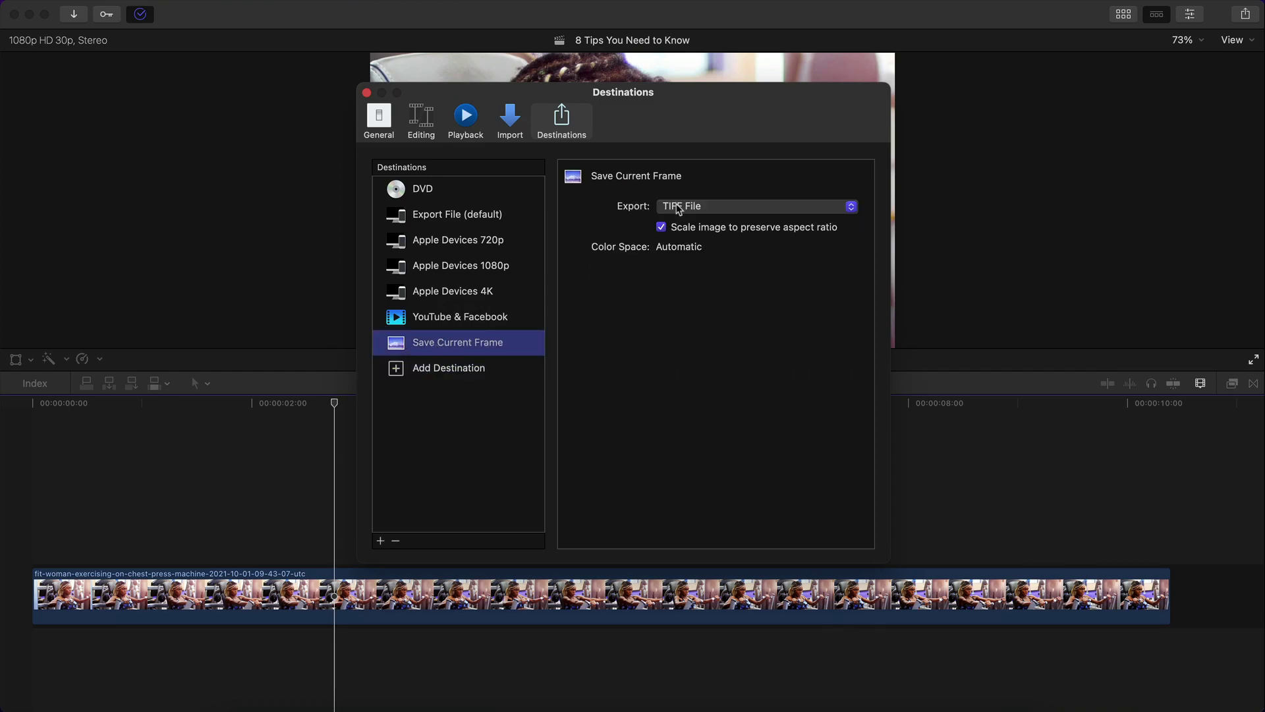
Set the Save Current Frame destination to export a JPEG Image and close the destination settings.
click(714, 206)
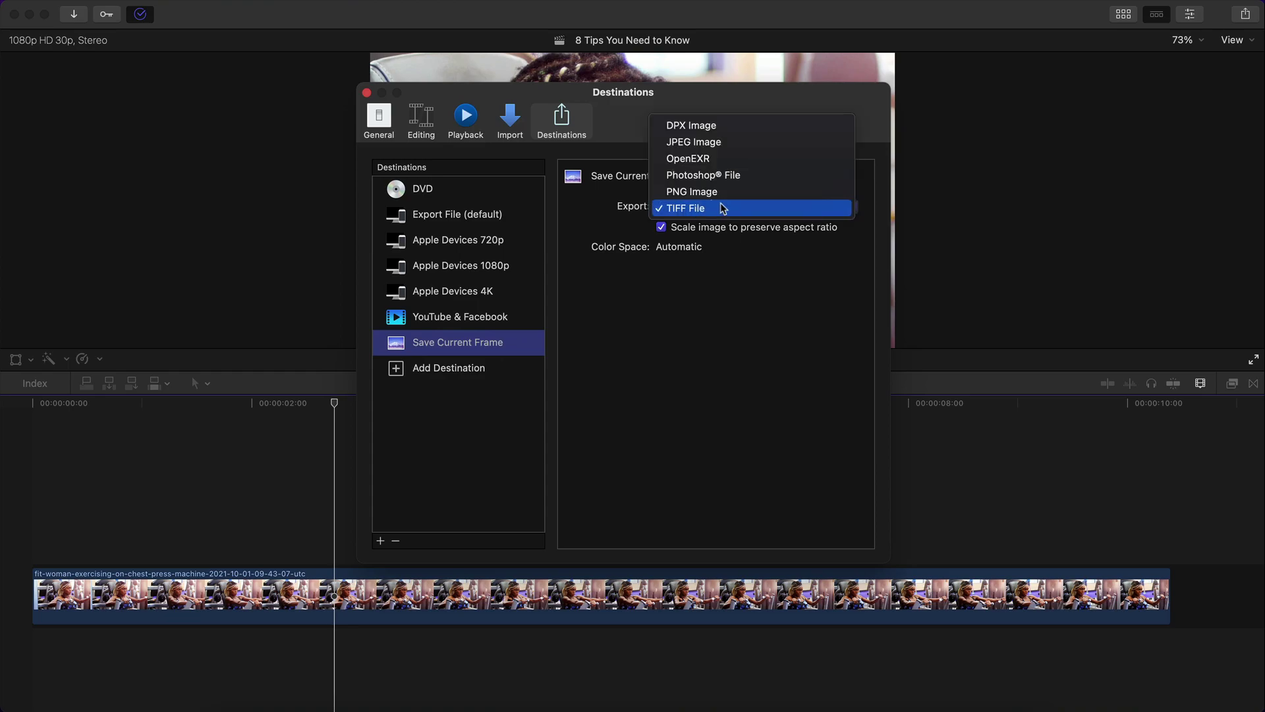
click(705, 143)
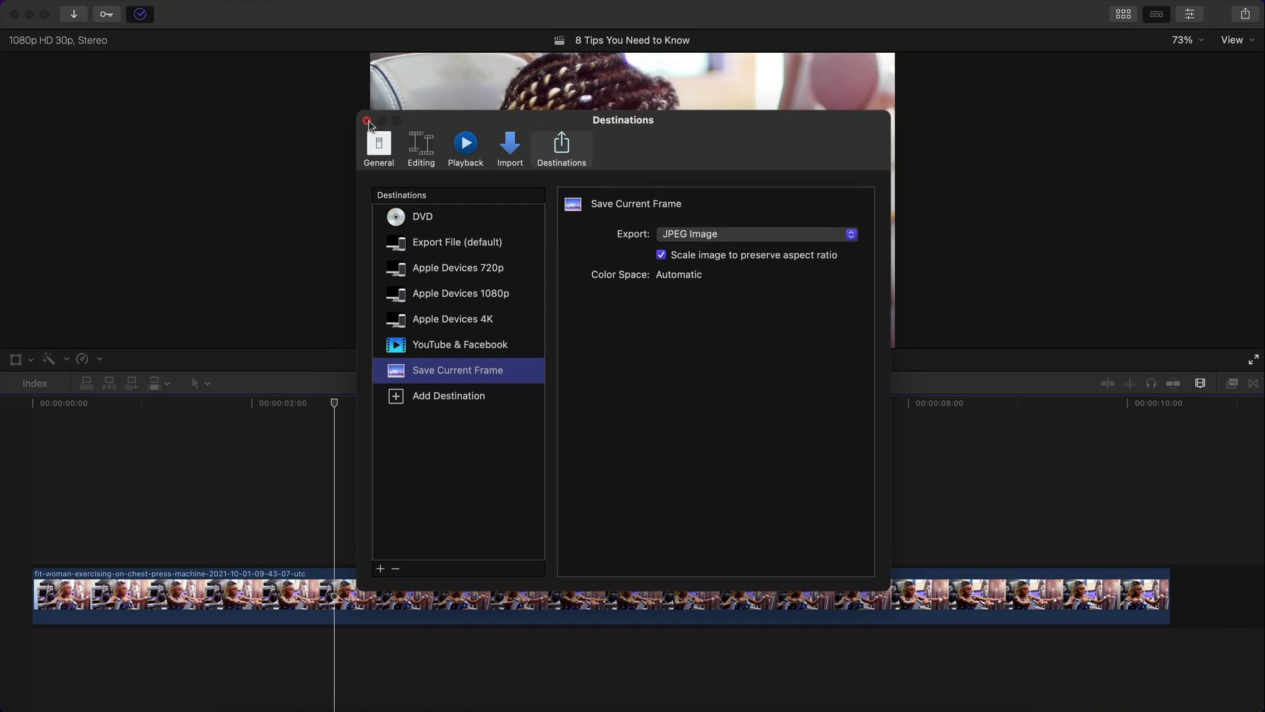
click(366, 93)
Save the current frame to the Desktop with the title thumbnail, and preview the exported image file.
click(126, 0)
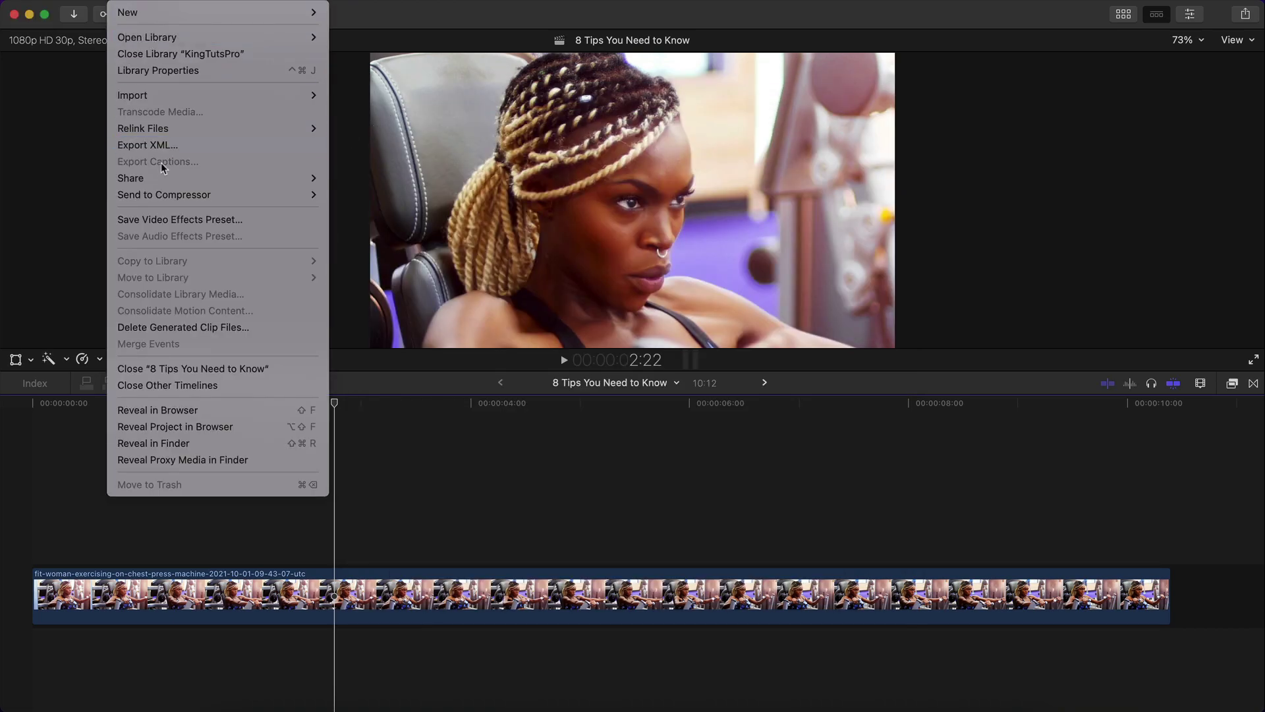
mouse_move(205, 175)
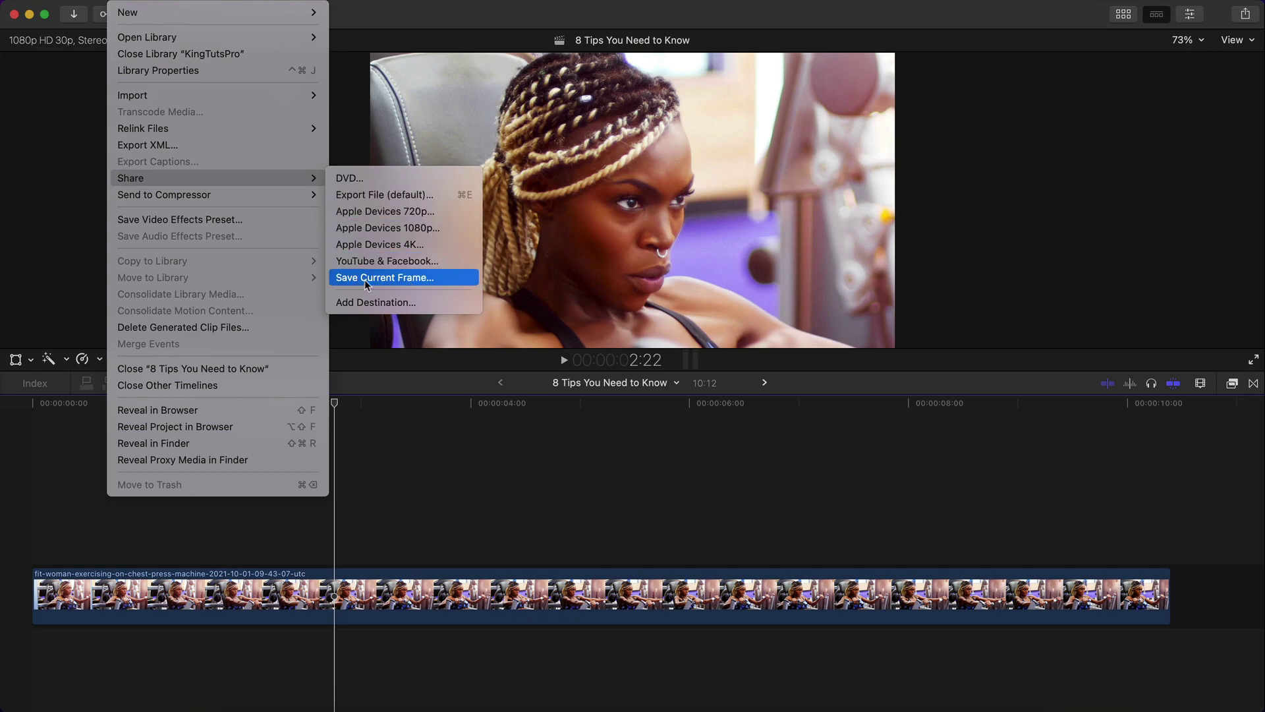
click(404, 279)
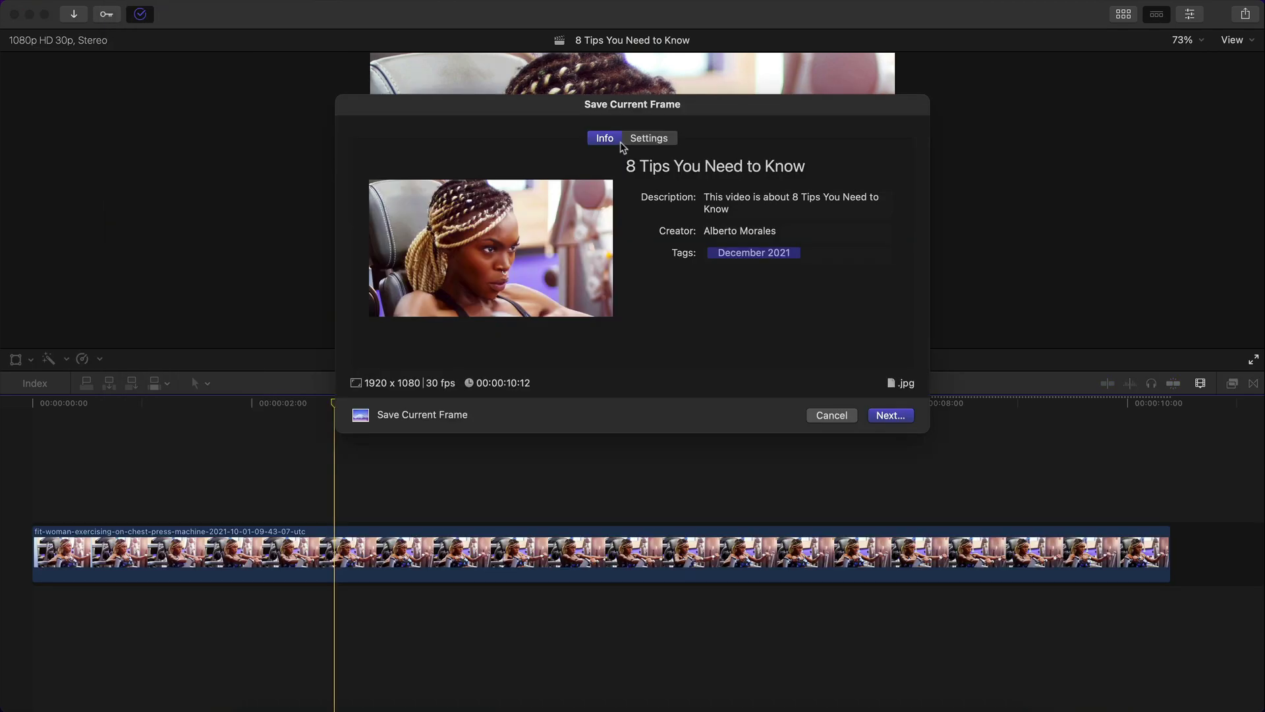
click(819, 171)
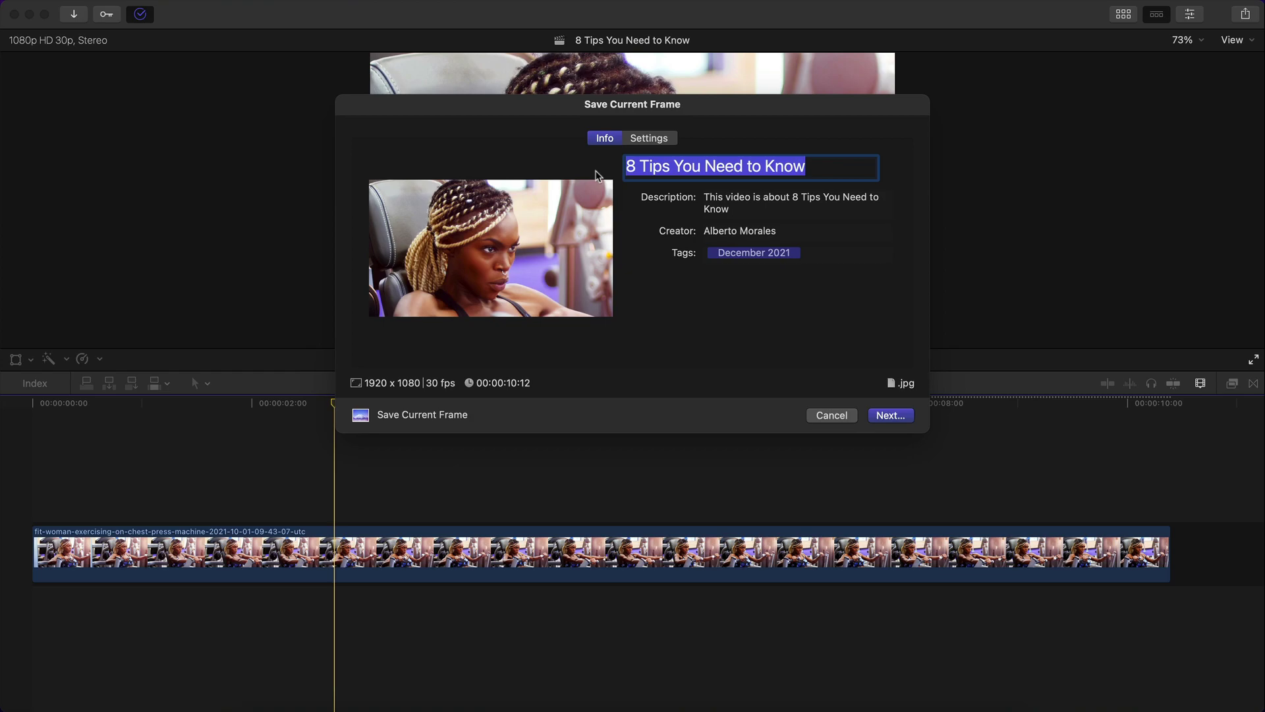
text(humbnail)
key(Return)
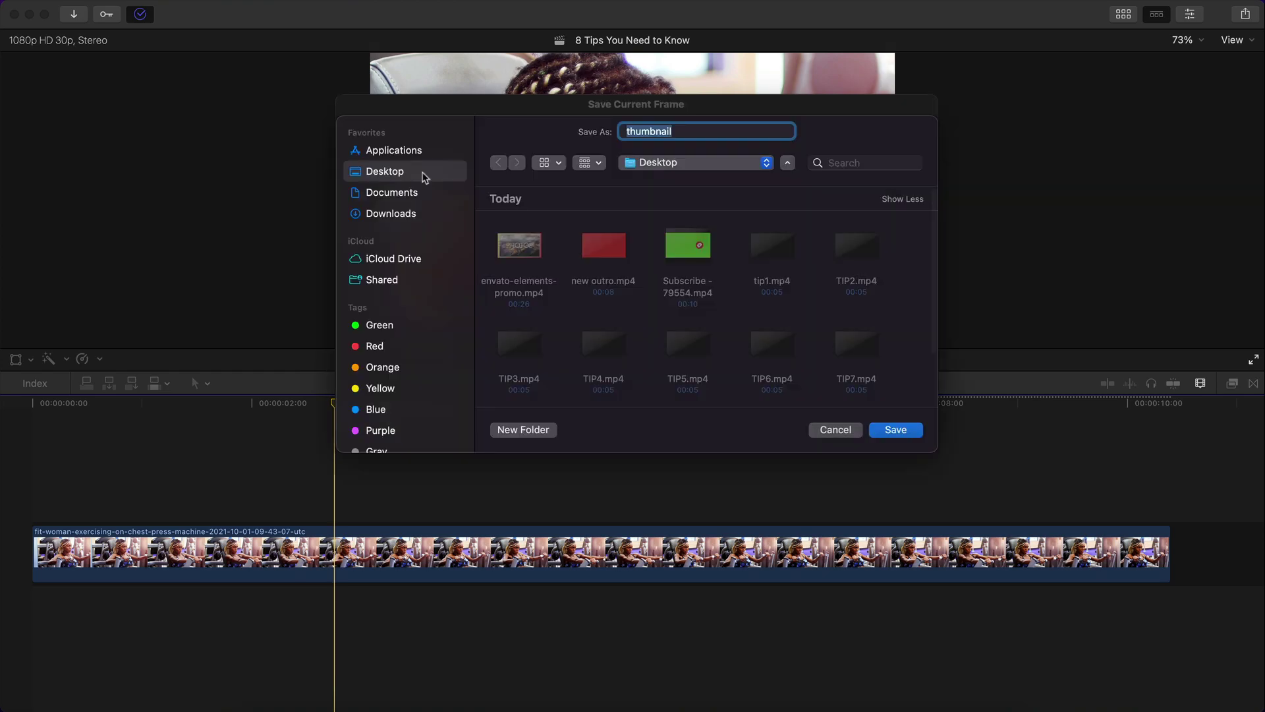
click(895, 429)
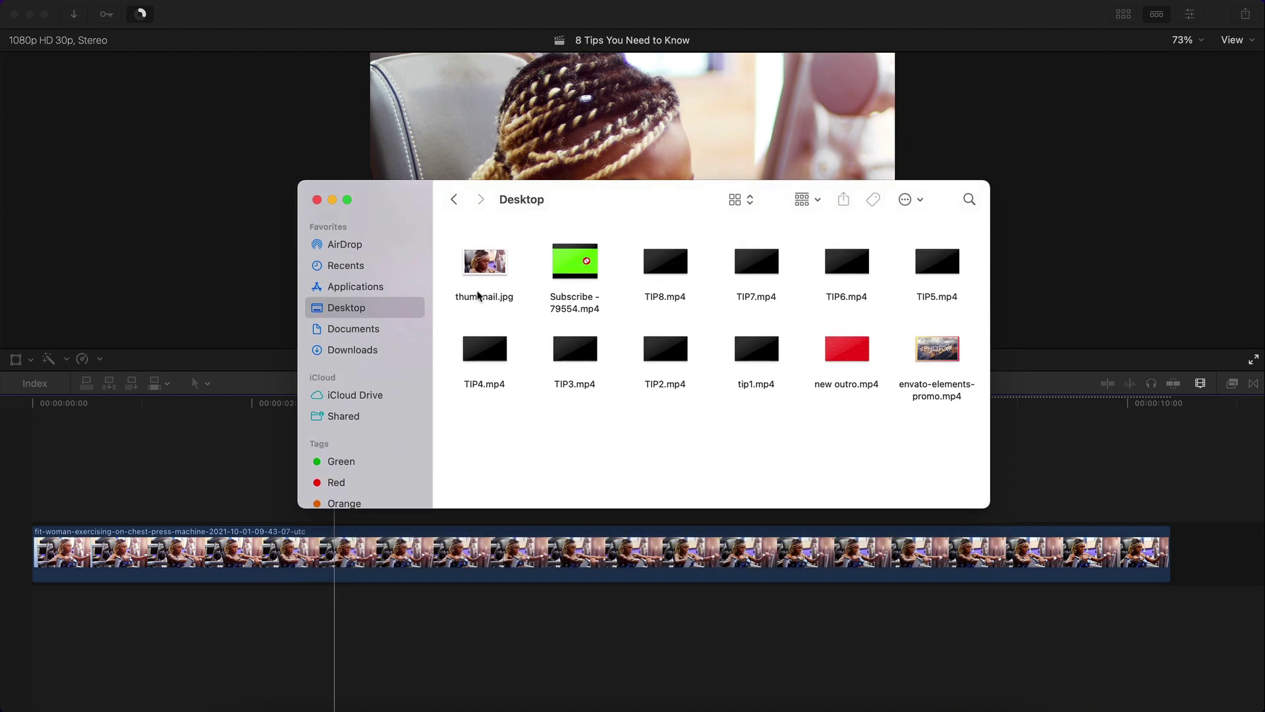
click(487, 263)
key(space)
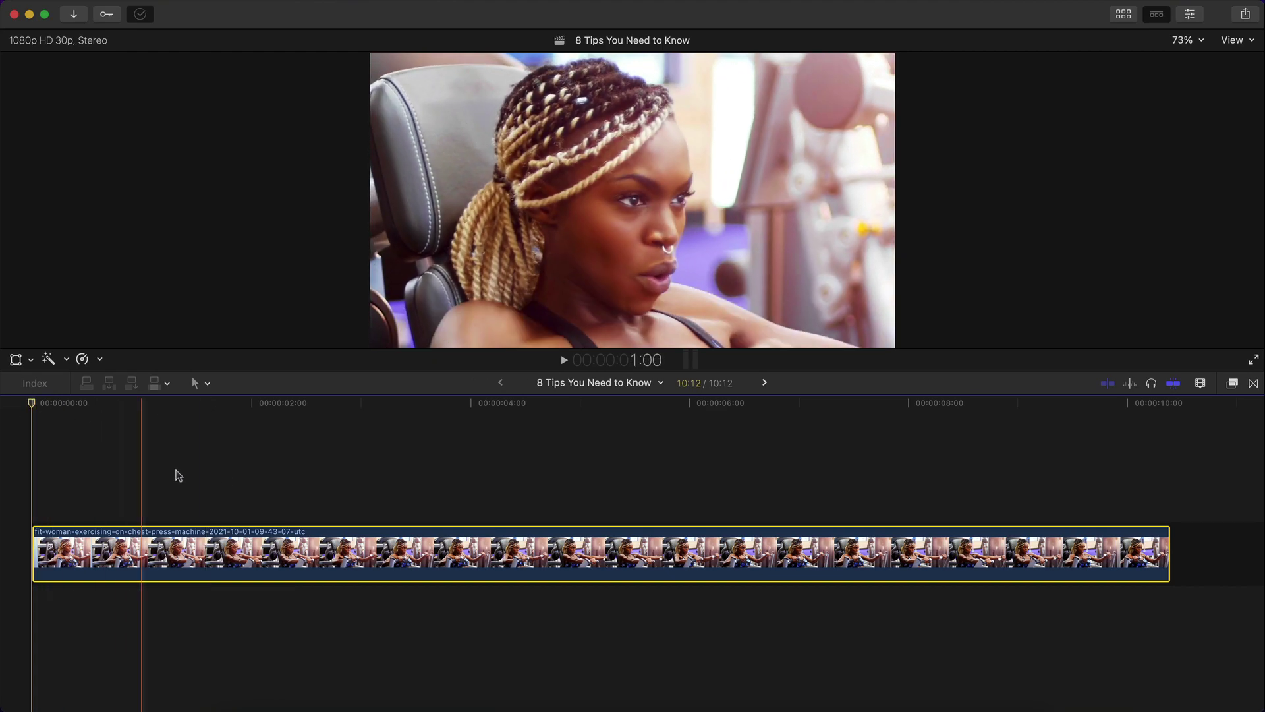
Keyframe the chest-press clip's Opacity from 0% at its start to 100% at 00:00:00:16.
key(super+equal)
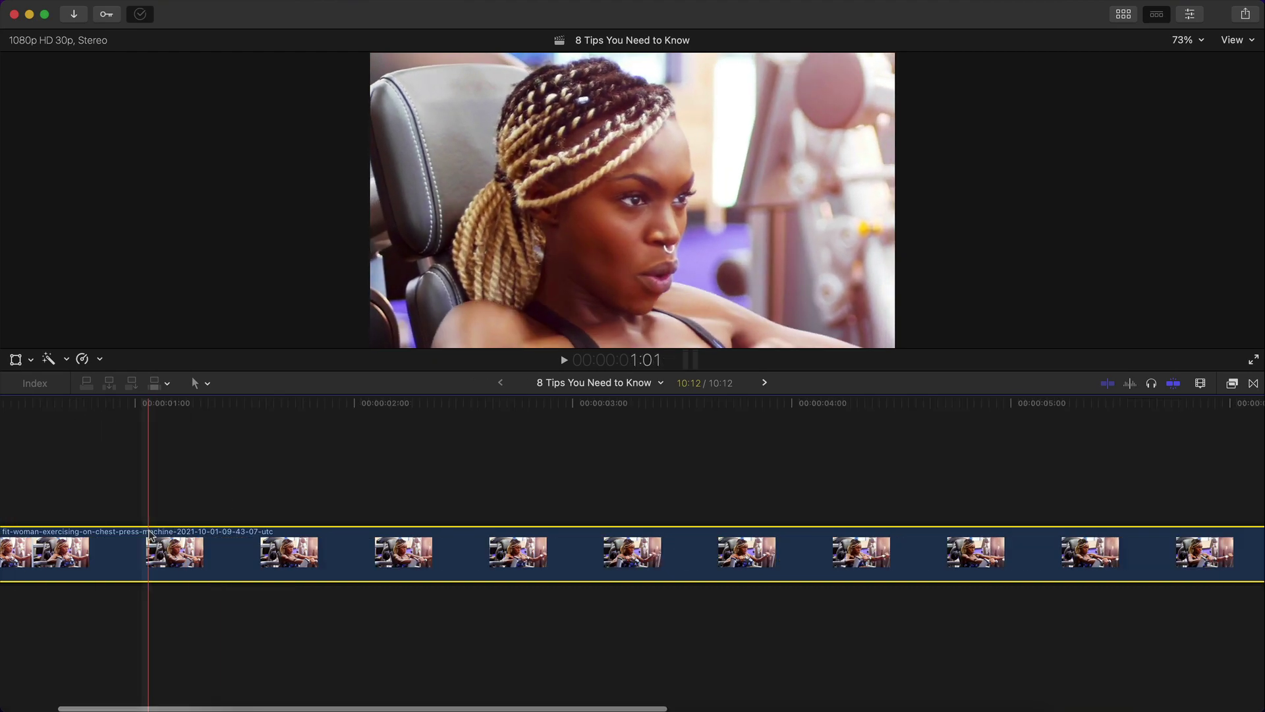
scroll(149, 535, left, 3)
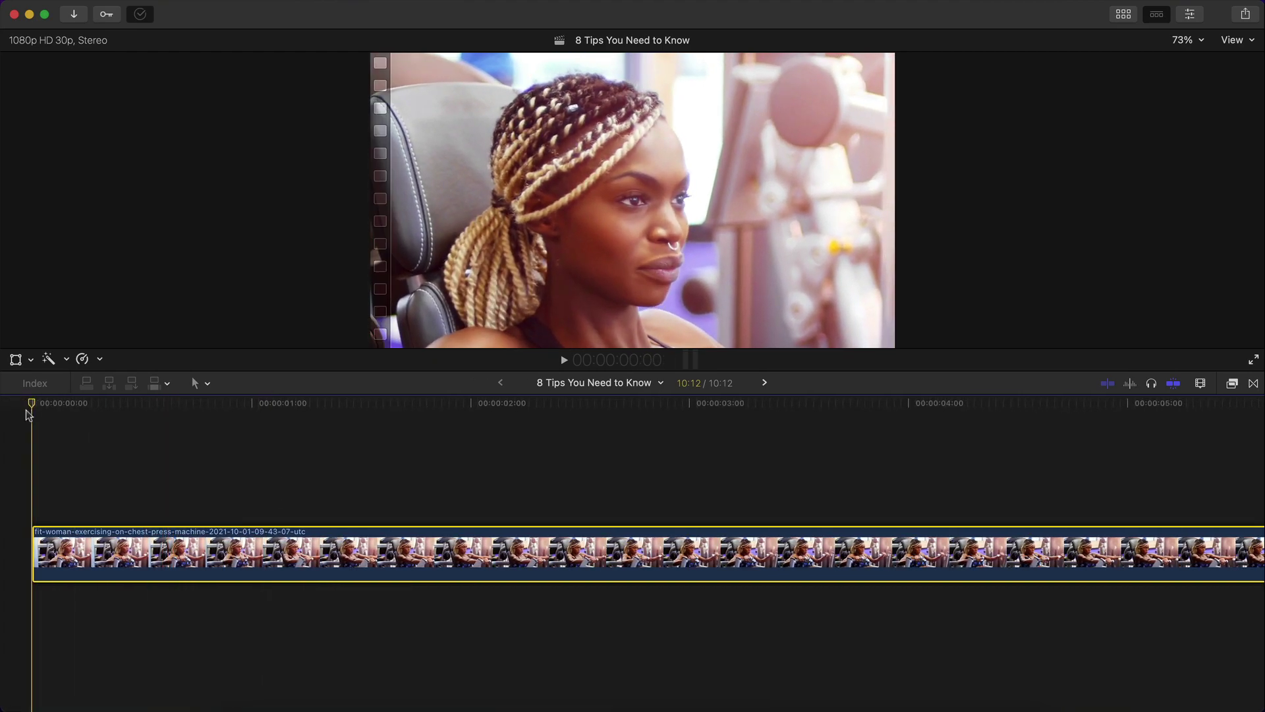
mouse_move(27, 409)
mouse_down()
mouse_move(132, 410)
mouse_move(27, 410)
mouse_up()
click(1189, 13)
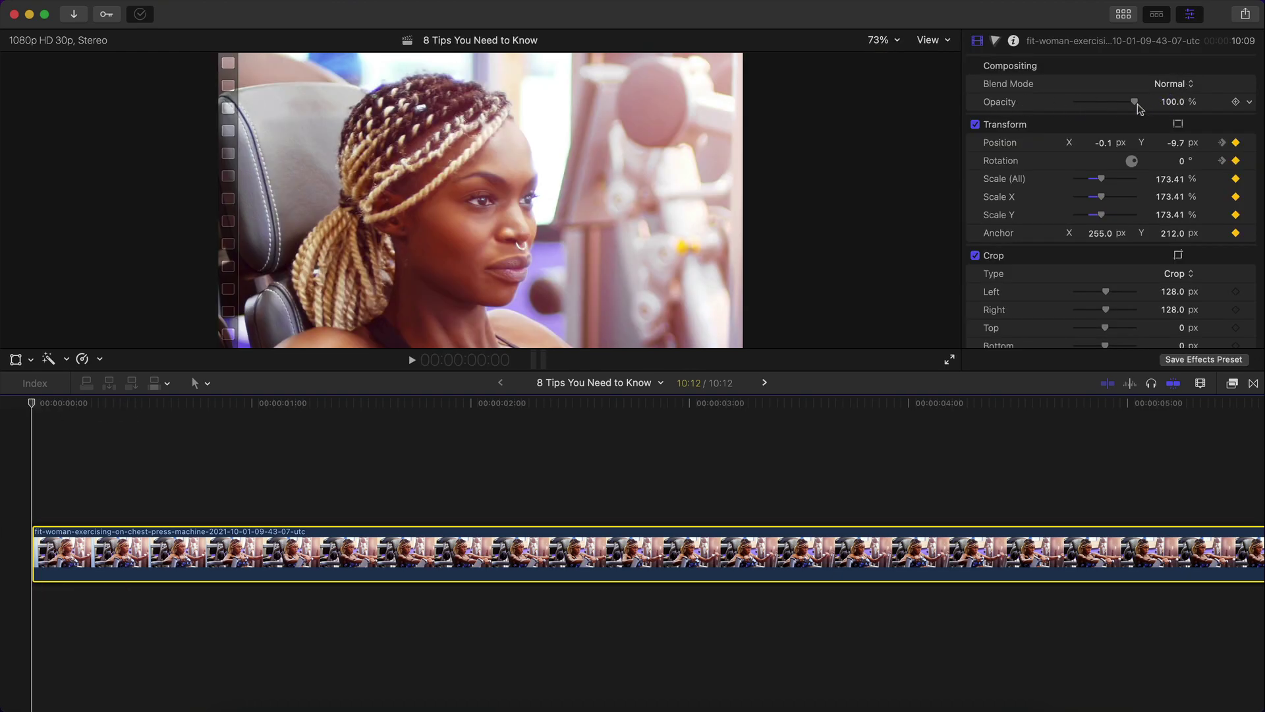
drag(1135, 101, 1076, 101)
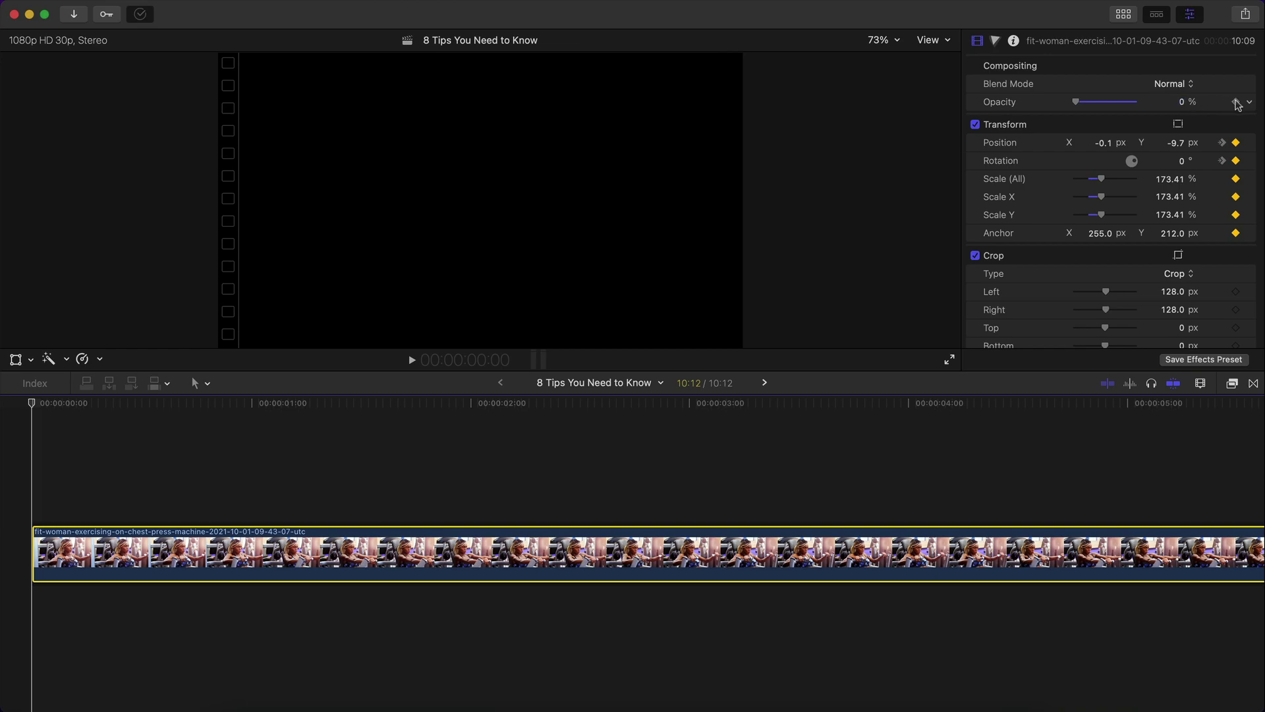
click(149, 403)
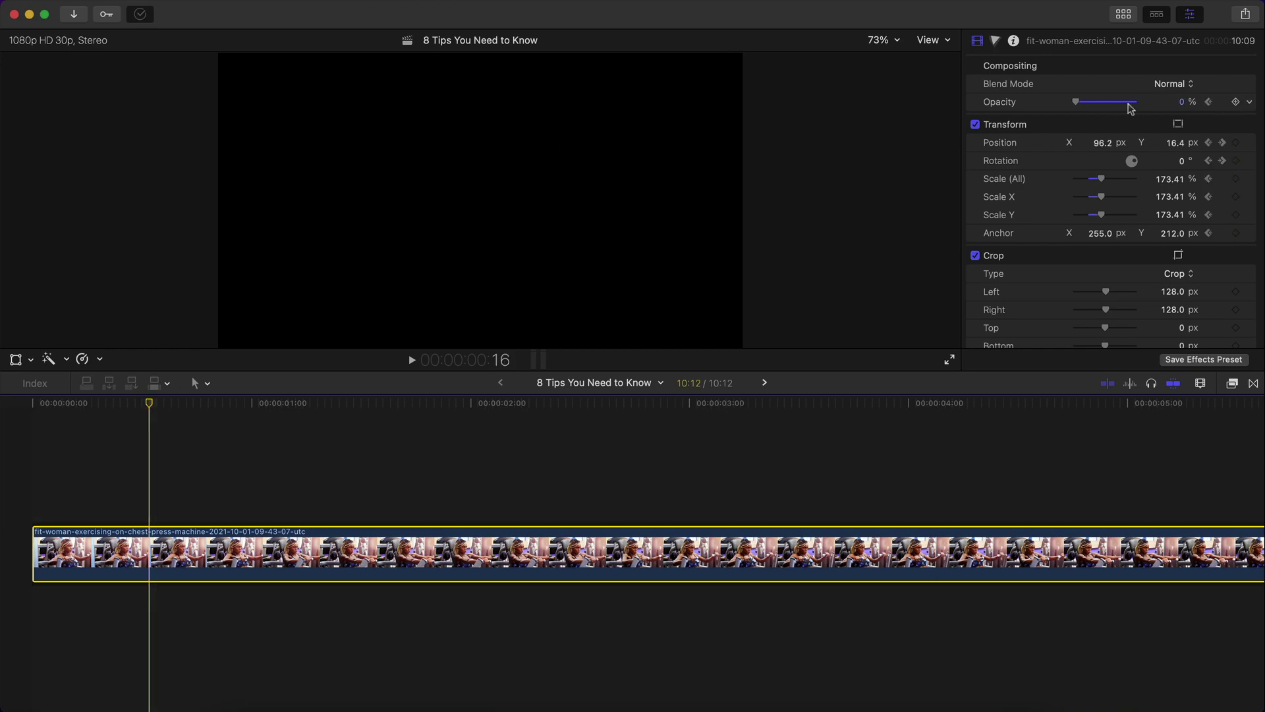
drag(1076, 102, 1183, 104)
Play and scrub through the clip's opacity fade and step between its two keyframes.
click(236, 454)
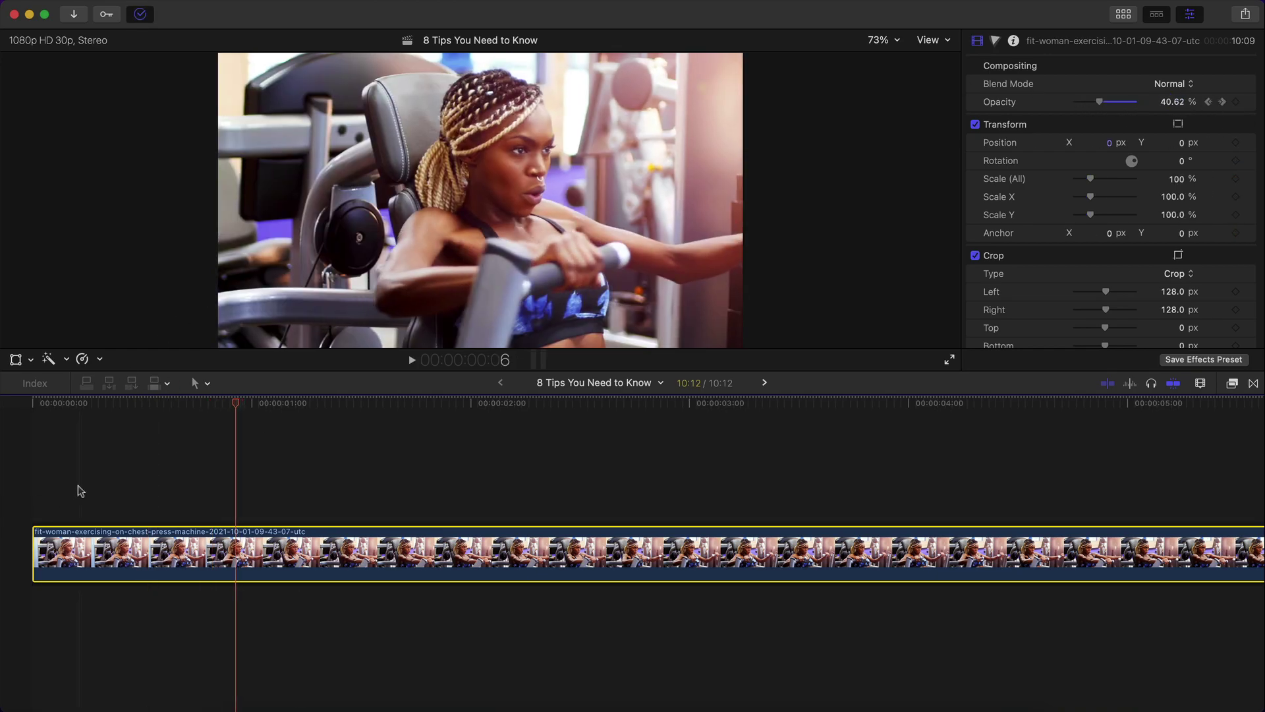
key(space)
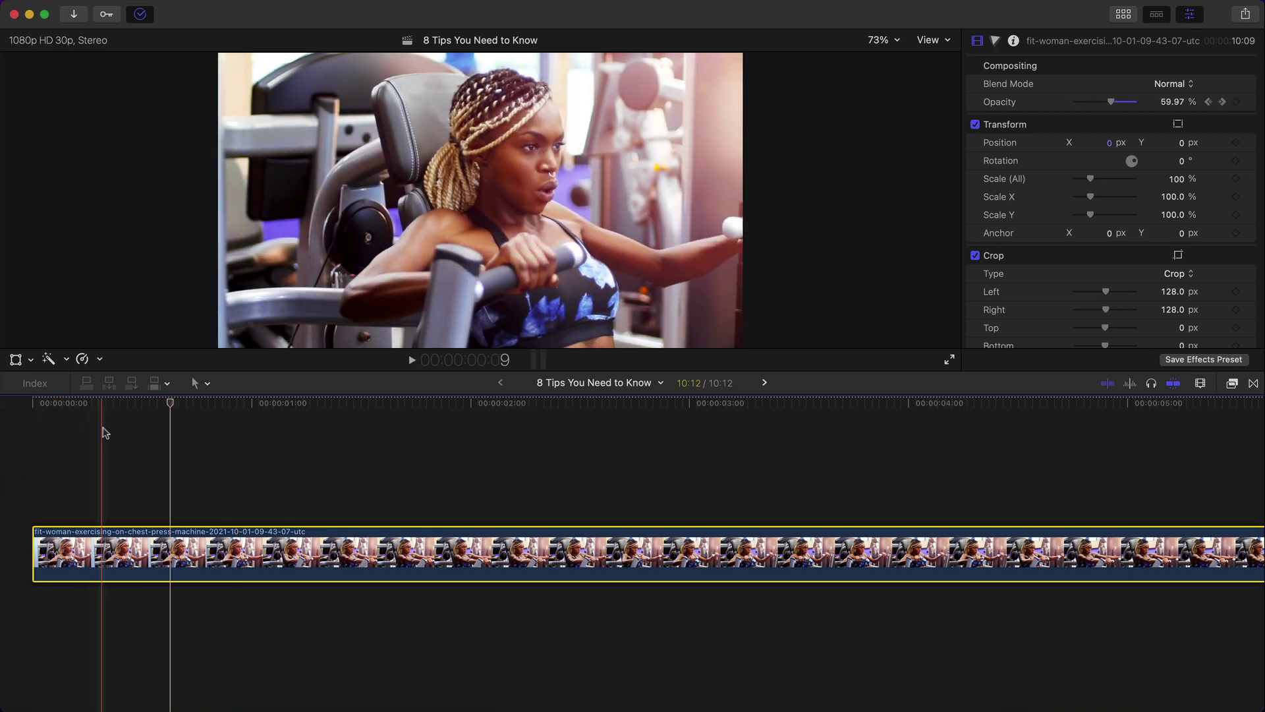
click(169, 428)
click(67, 402)
drag(69, 403, 103, 403)
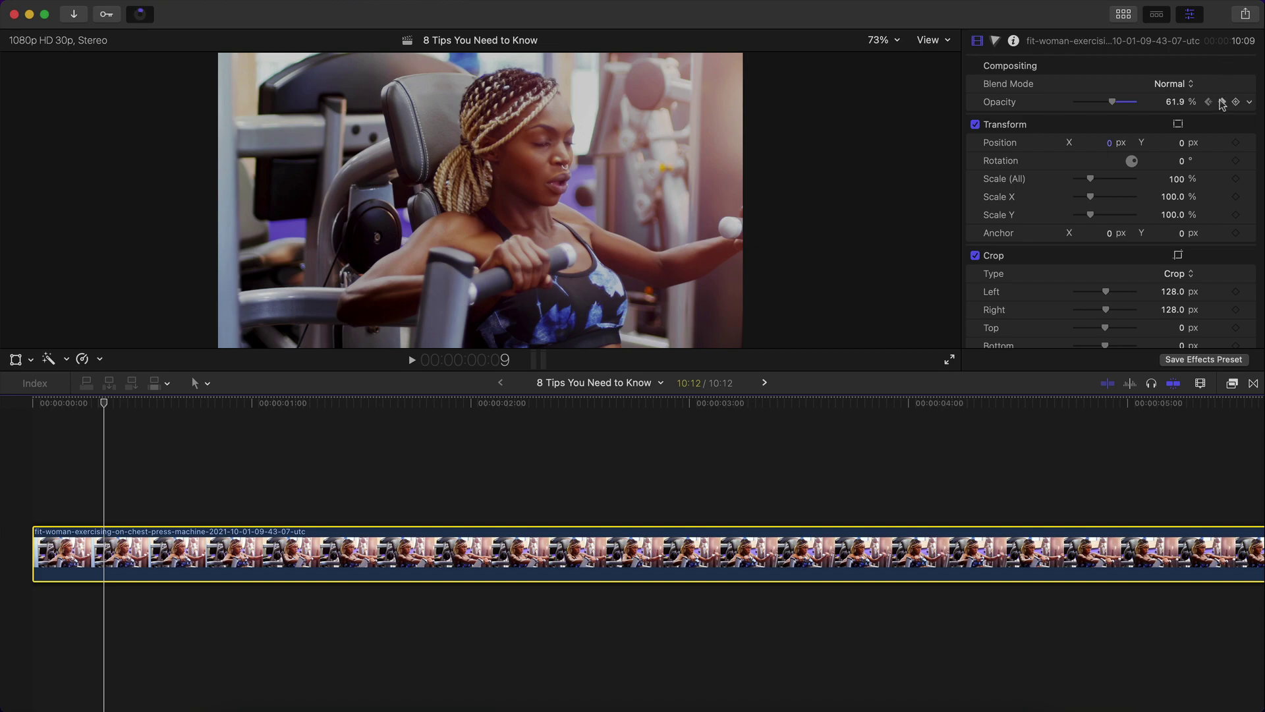
click(1223, 102)
click(1209, 101)
click(1223, 102)
Show the video animation of the chest-press clip in the timeline.
right_click(188, 533)
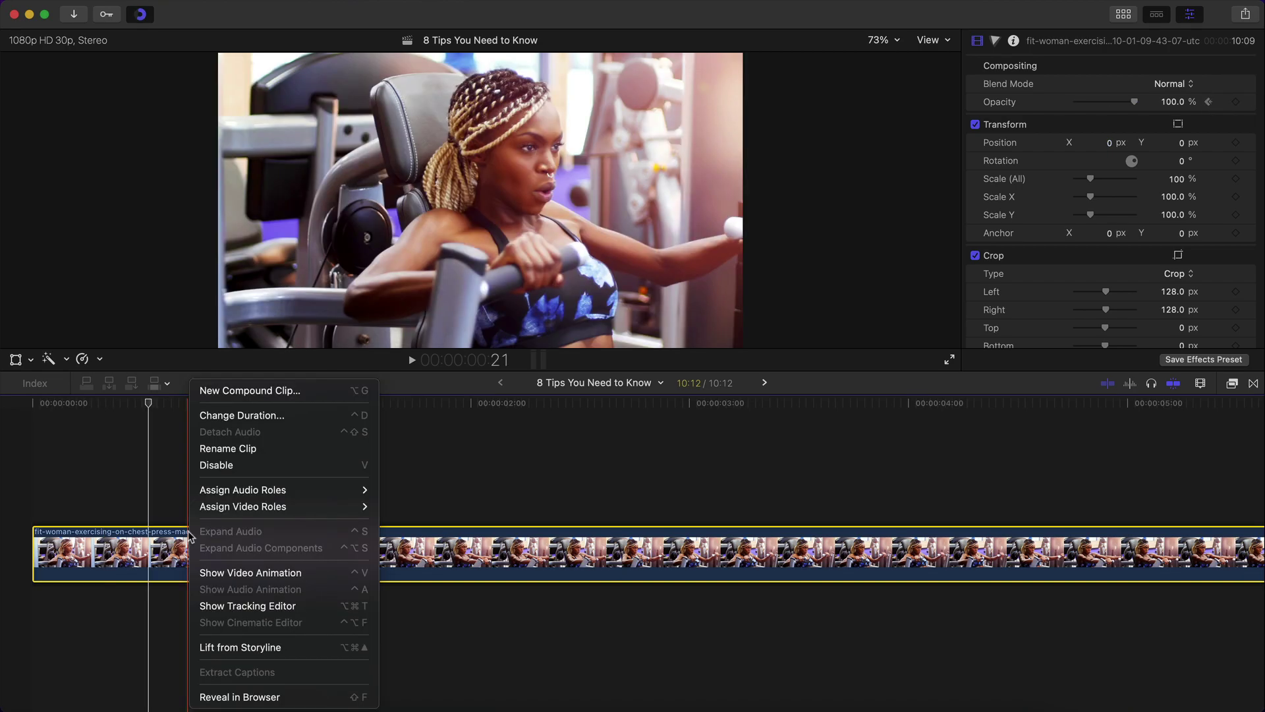
click(232, 573)
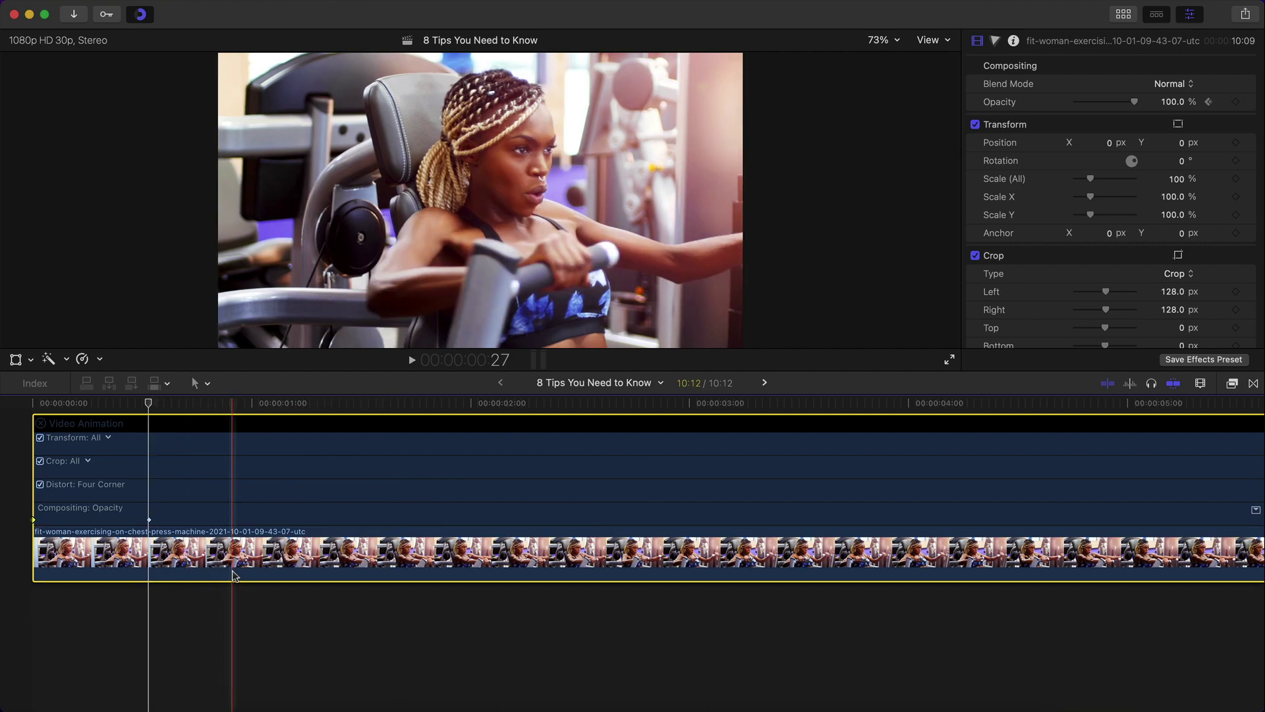
scroll(233, 572, up, 2)
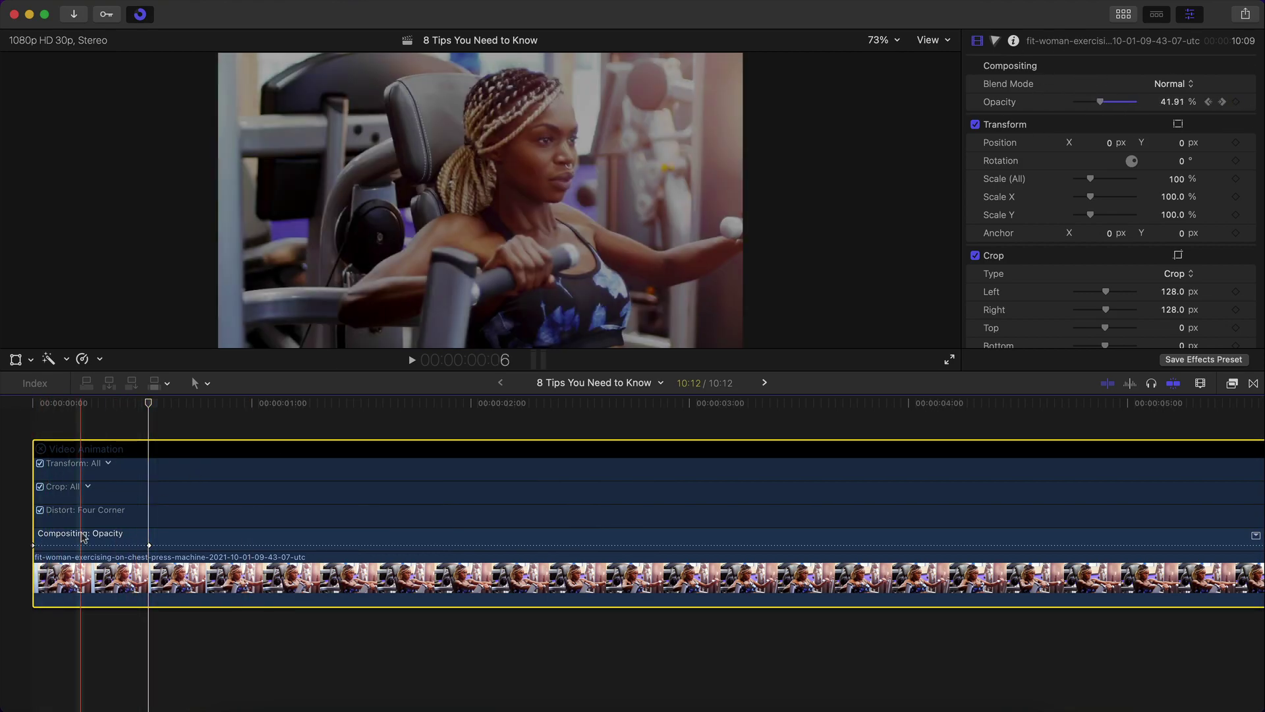
Move the clip's second Opacity keyframe out to about 00:00:01:06 and play the slower fade-in.
click(149, 545)
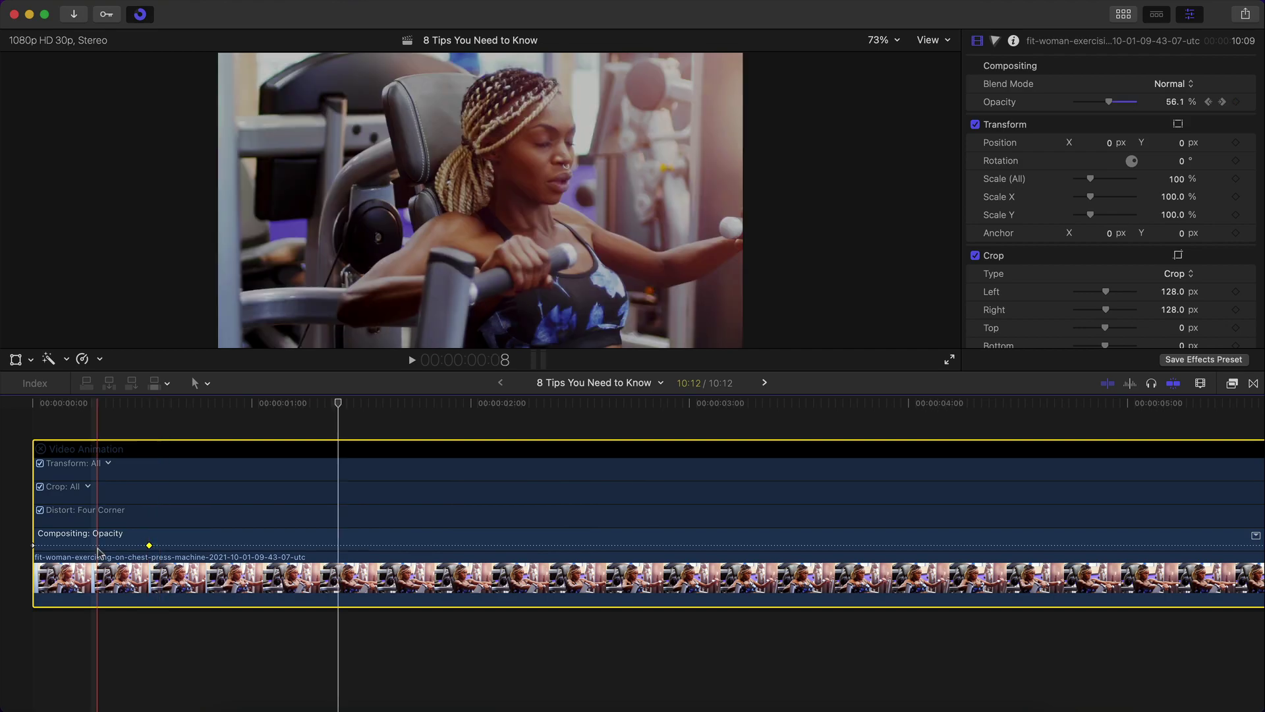
key(super+equal)
key(super+equal)
scroll(97, 549, left, 2)
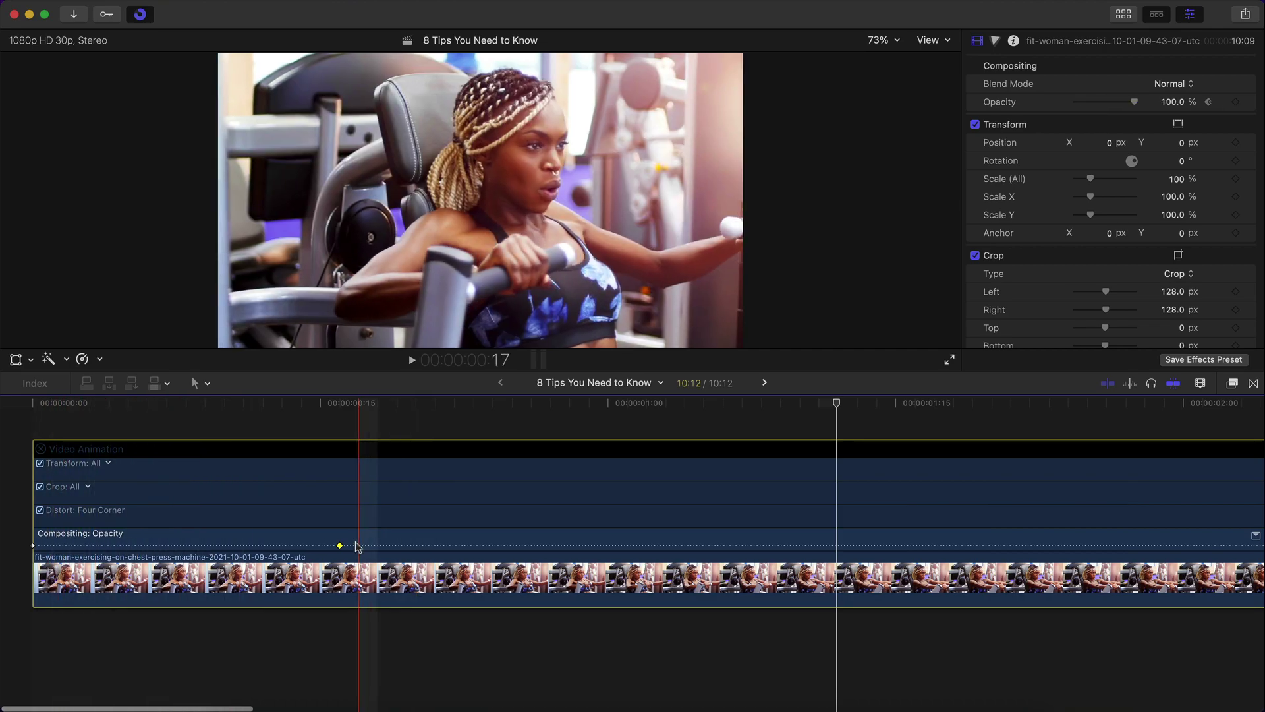
click(340, 545)
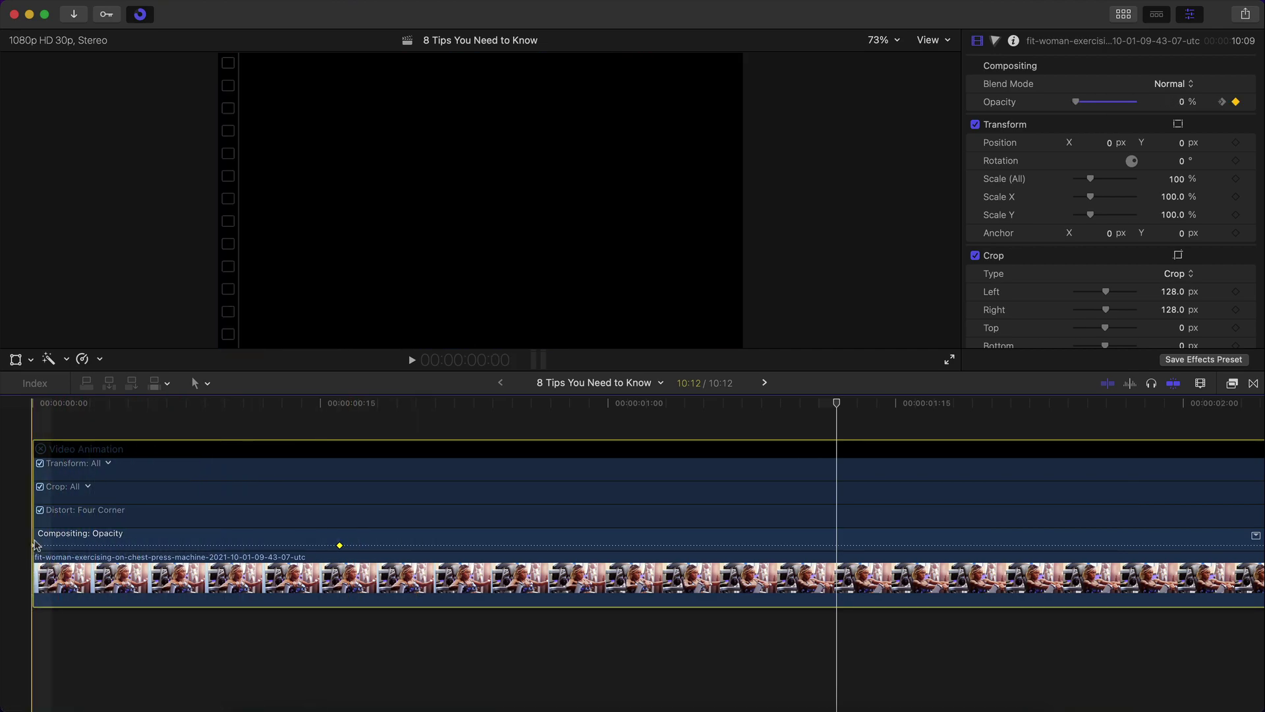
drag(339, 546, 752, 545)
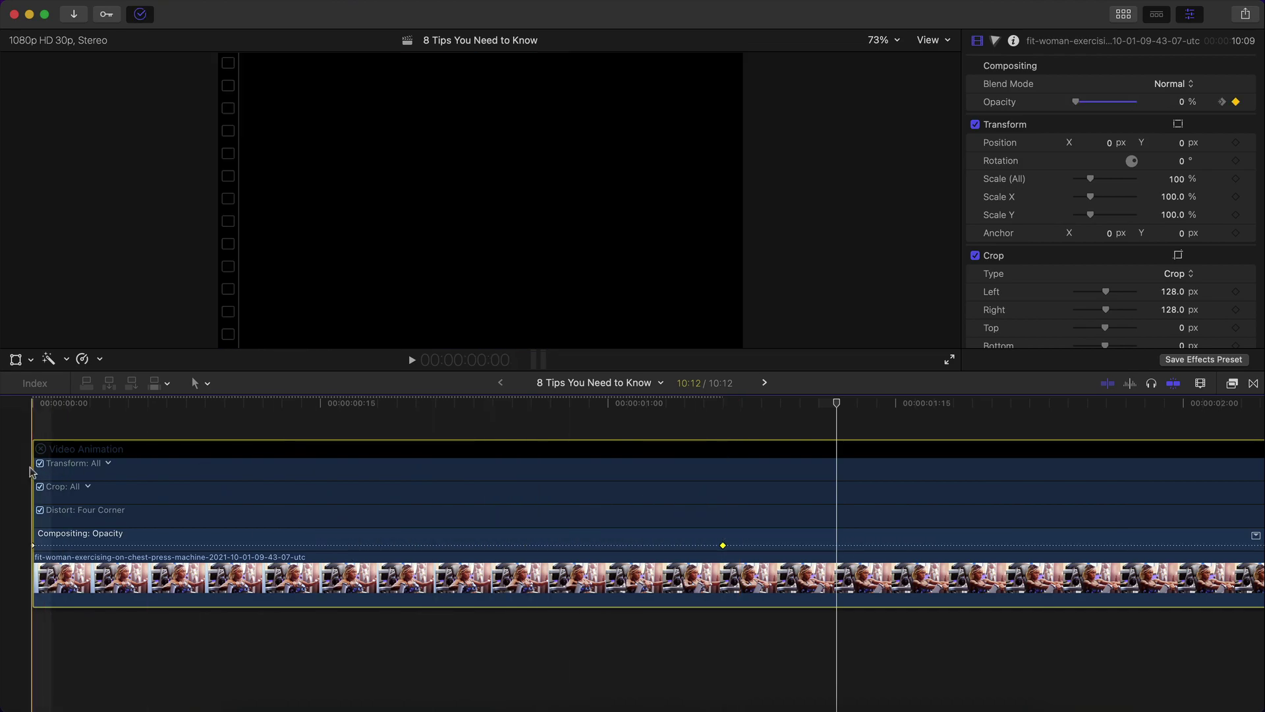
key(space)
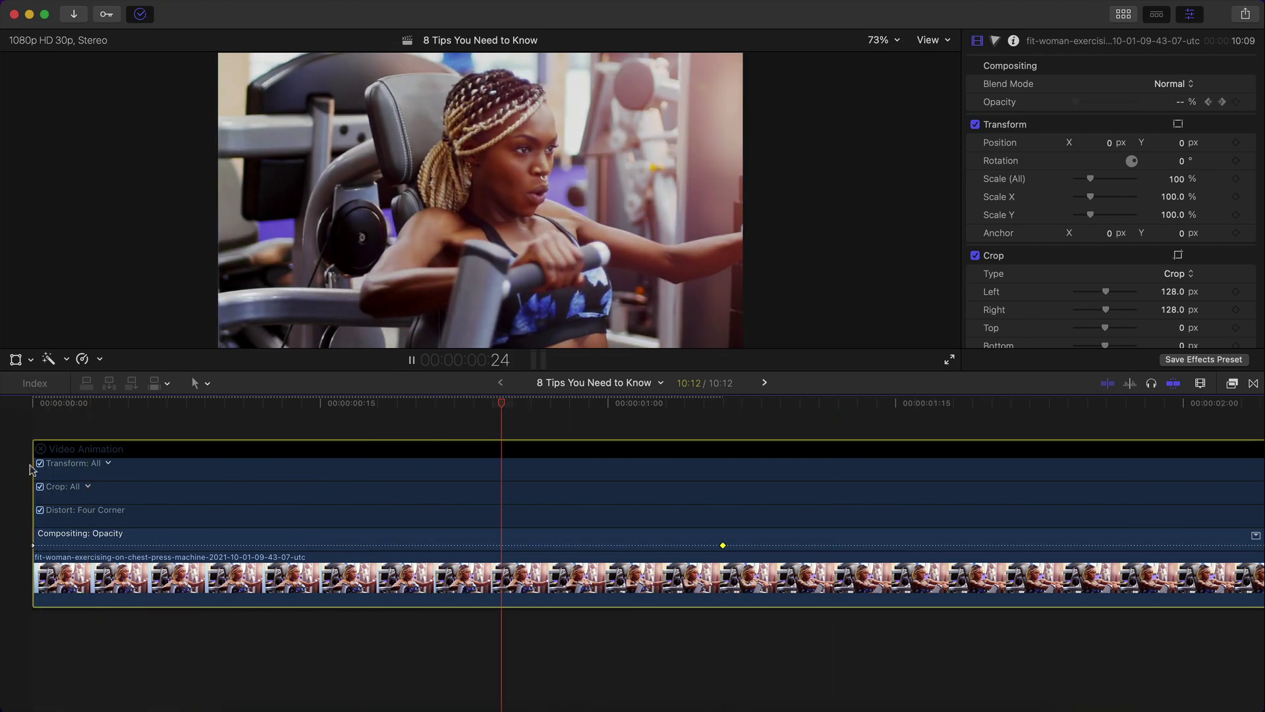
key(space)
key(space)
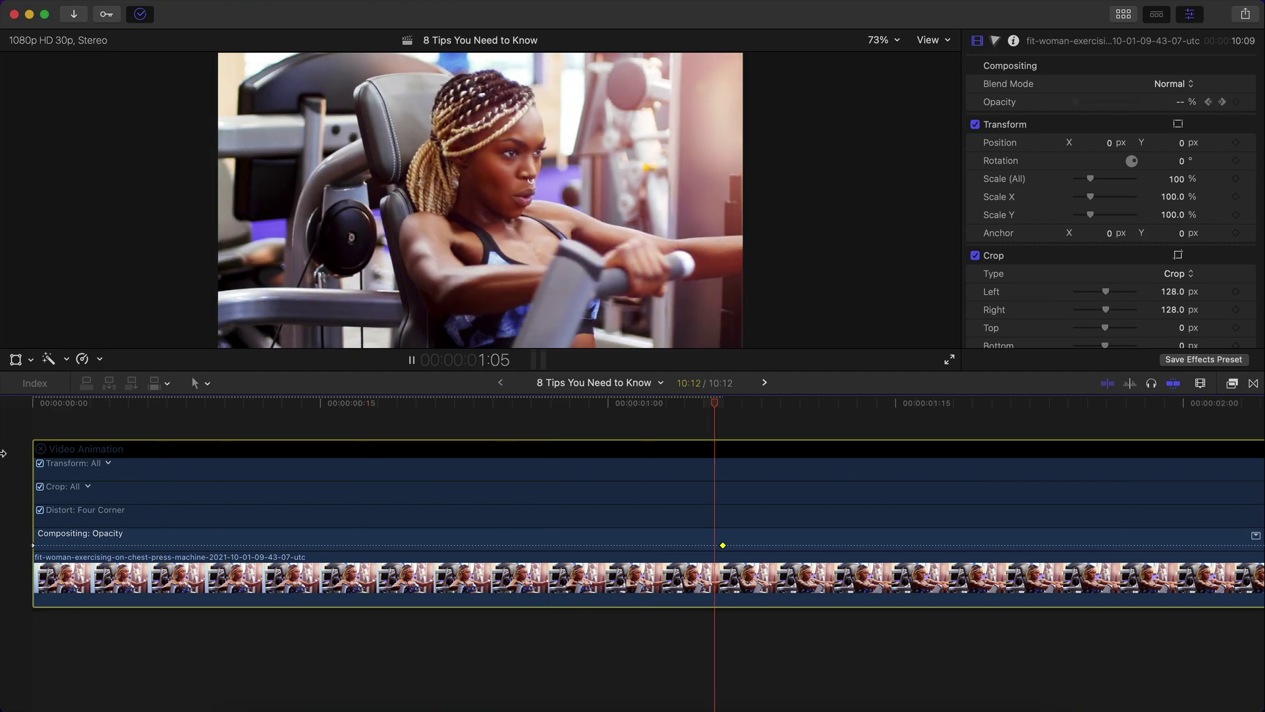
Move the second Opacity keyframe in to about 00:00:00:02 and play the quicker fade-in.
key(space)
drag(722, 545, 71, 545)
key(space)
Shift both Opacity keyframes so the fade begins after the clip's start, and play it from the beginning.
key(space)
key(space)
key(space)
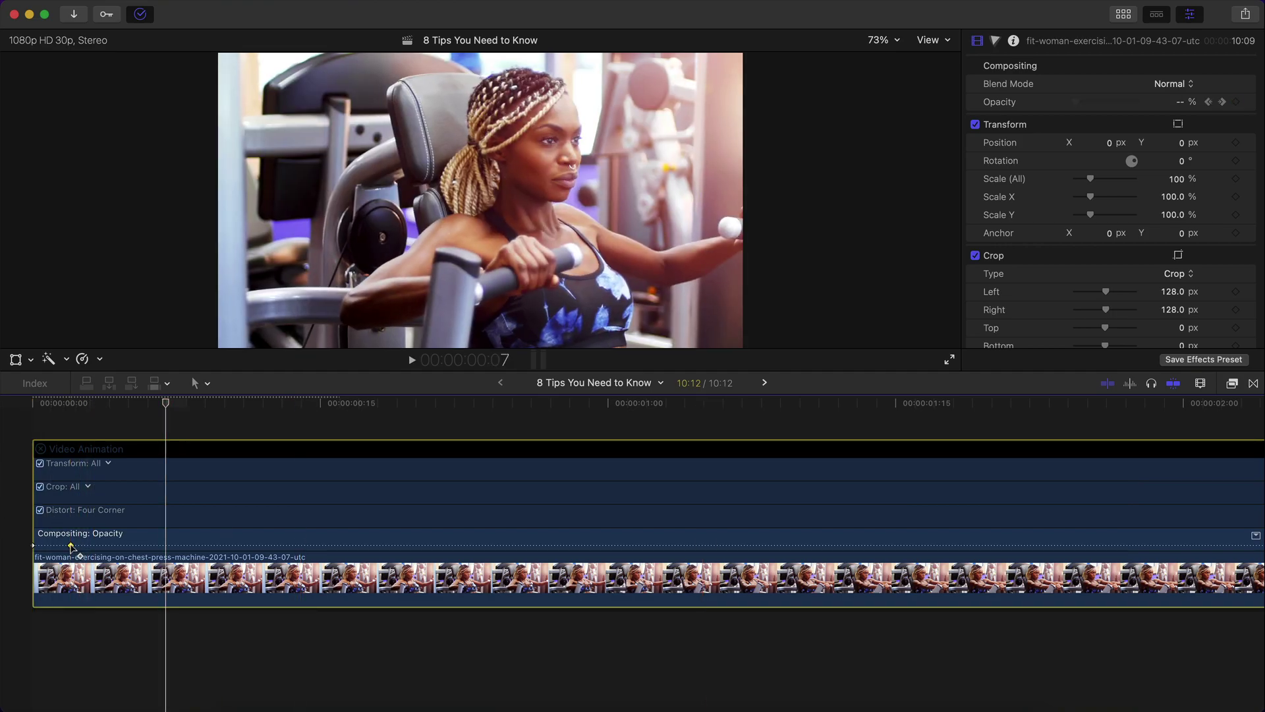
drag(71, 545, 415, 545)
drag(33, 545, 243, 545)
key(Home)
key(space)
key(space)
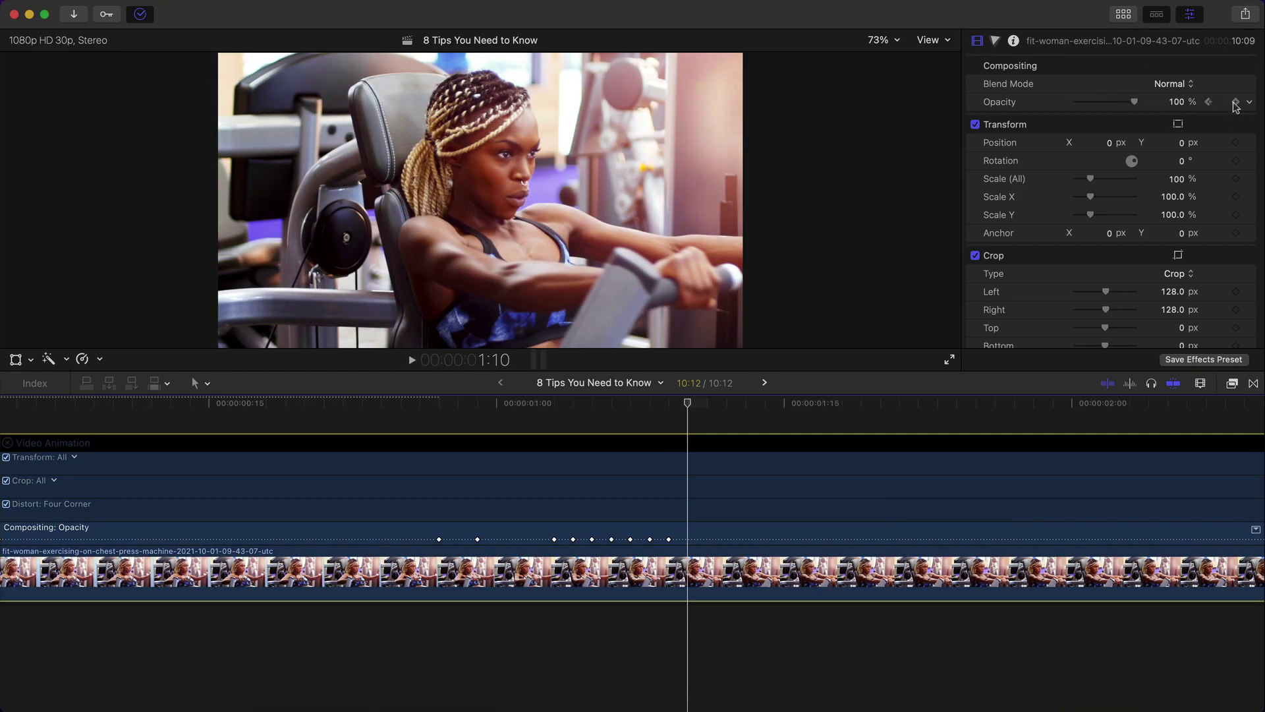
Add further Opacity keyframes frame by frame from 00:00:01:10 up to 00:00:01:15.
key(Right)
key(Right)
key(Right)
key(Right)
key(Right)
key(Right)
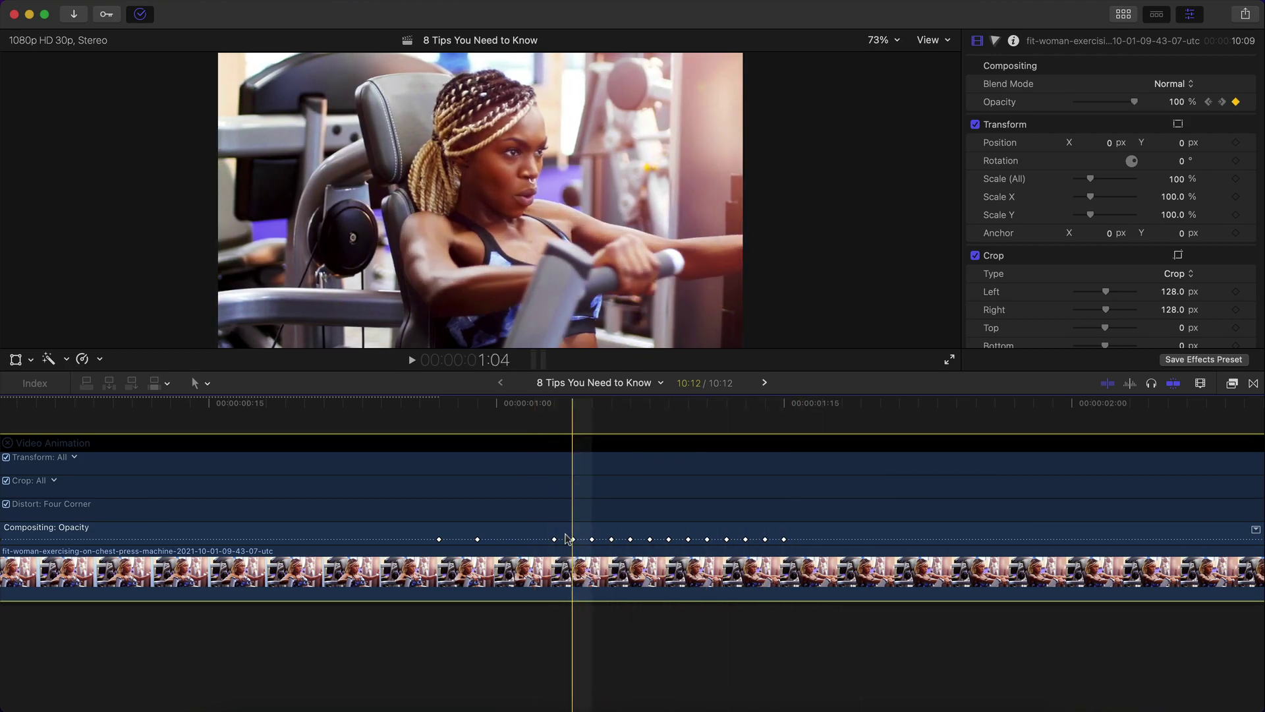
Select the closely spaced Opacity keyframes one by one and spread several of them to other times along the track.
click(783, 540)
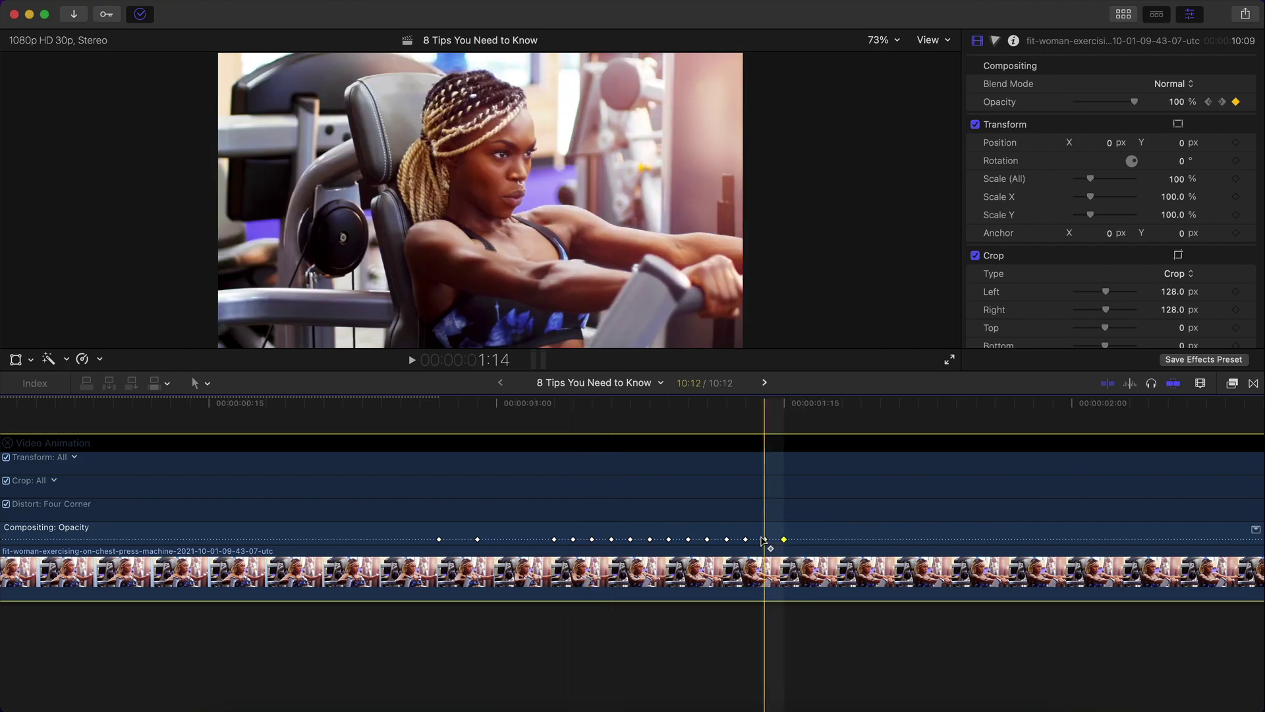
super+click(765, 539)
super+click(746, 539)
super+click(727, 539)
drag(785, 539, 918, 539)
click(707, 539)
drag(707, 539, 823, 539)
drag(688, 539, 745, 540)
click(669, 539)
super+click(650, 539)
super+click(631, 539)
drag(603, 542, 552, 534)
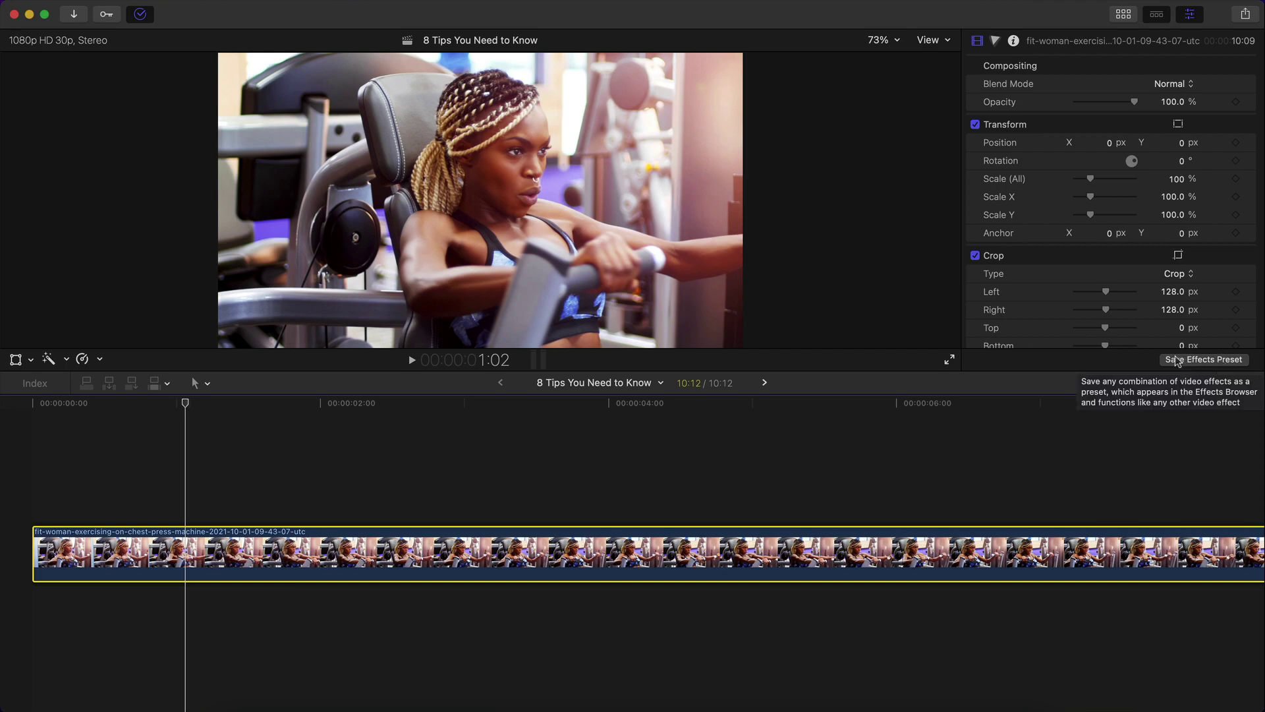
Bring the whole chest-press clip into the timeline view and park the playhead at 00:00:05:26.
click(597, 403)
scroll(597, 406, right, 2)
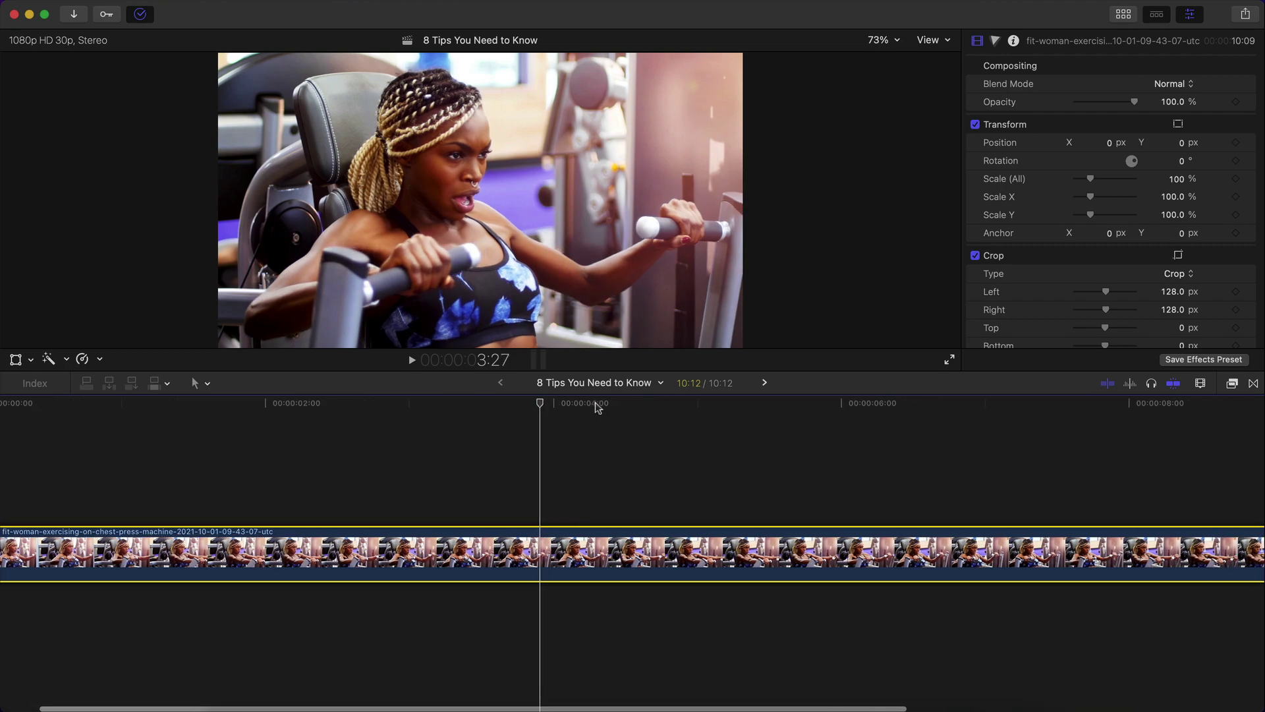
click(603, 404)
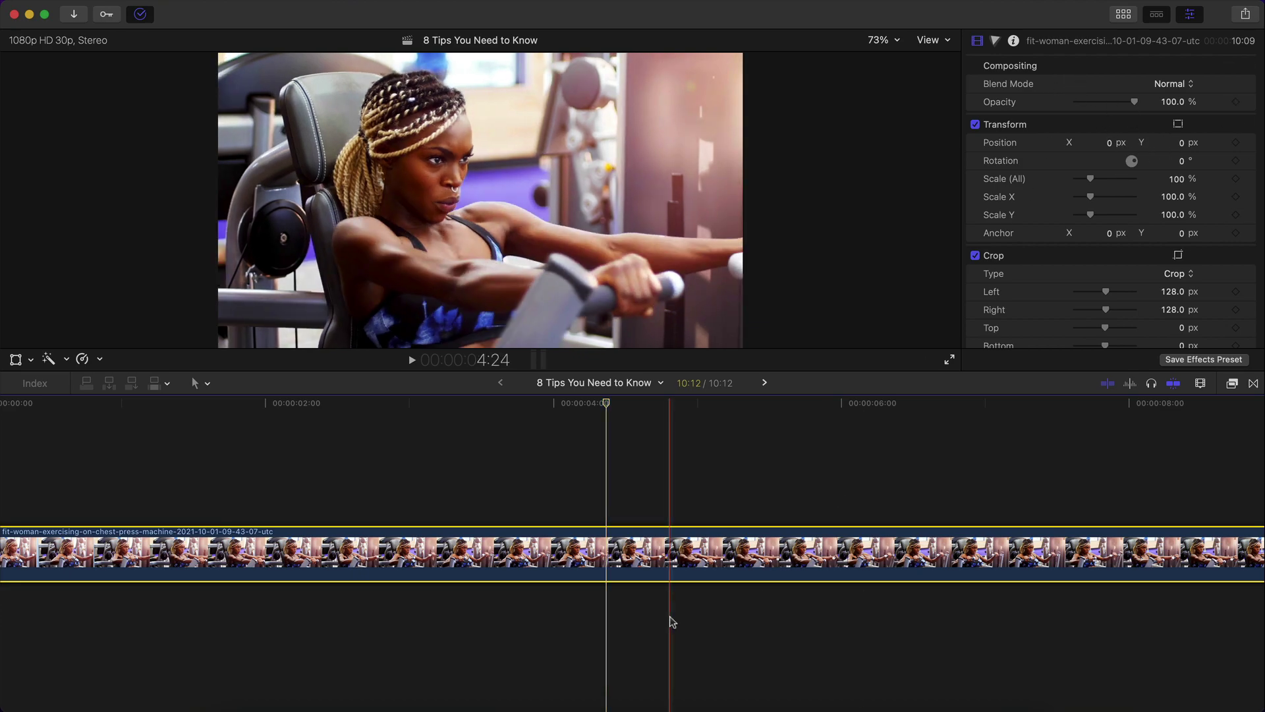
key(super+minus)
key(super+minus)
key(super+equal)
scroll(672, 622, left, 3)
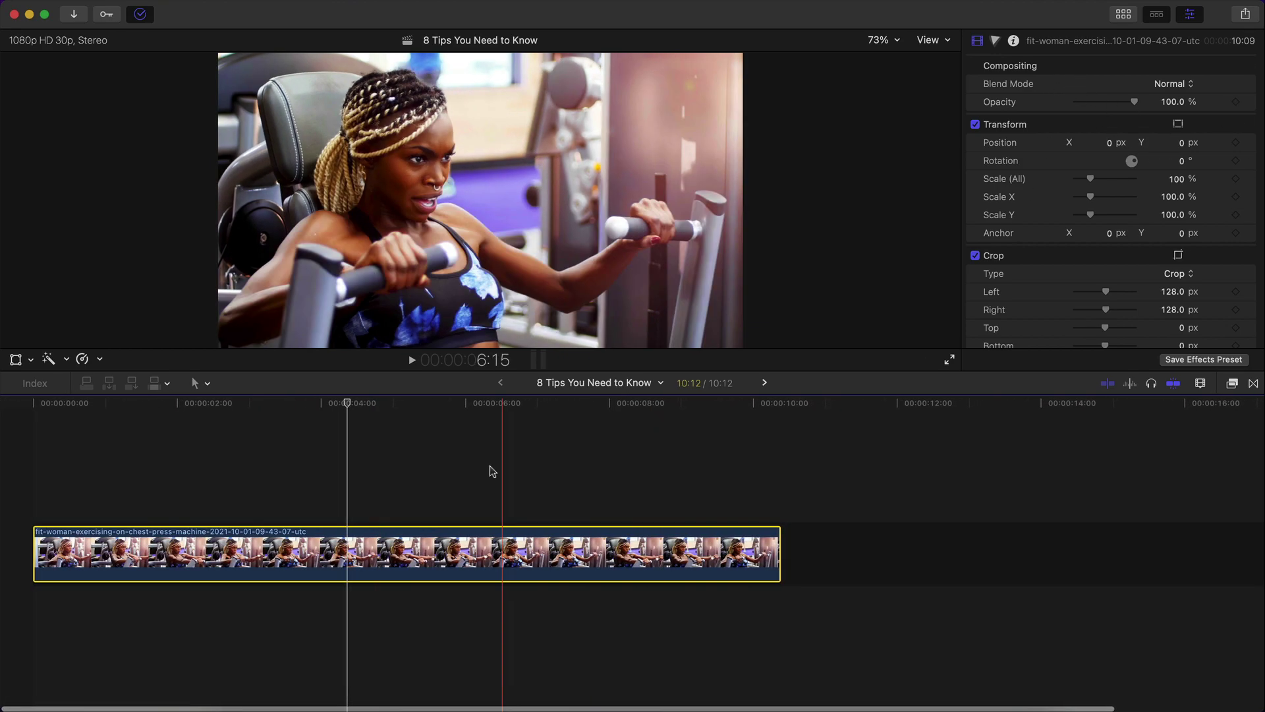
click(455, 404)
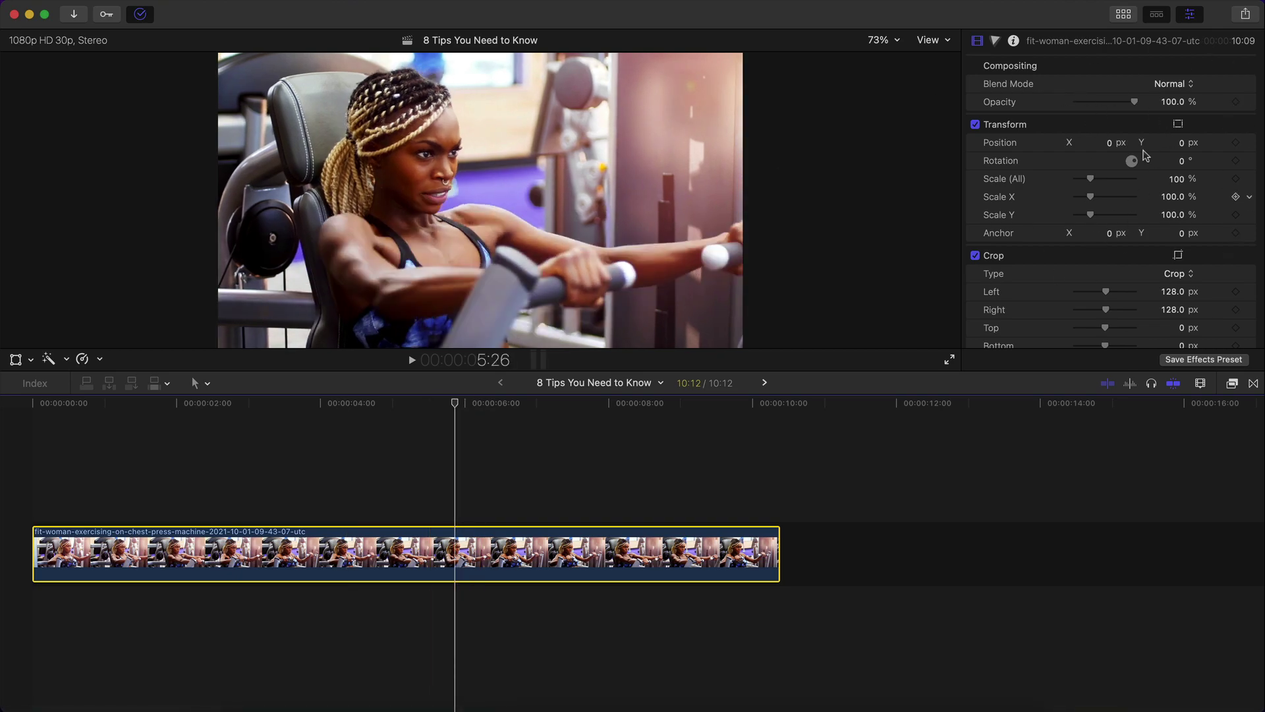
Add a Color Board correction to the chest-press clip and view the other correction types on offer.
scroll(1048, 207, down, 4)
scroll(1048, 206, up, 4)
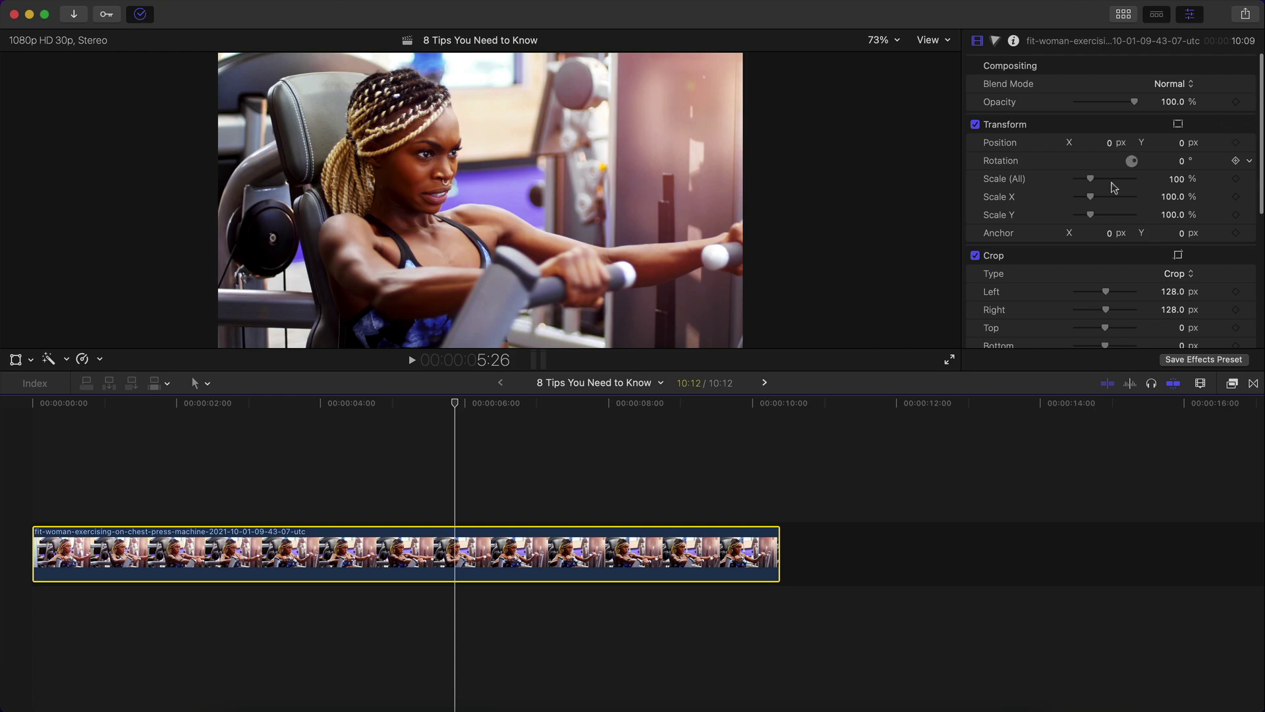
click(995, 42)
click(1036, 67)
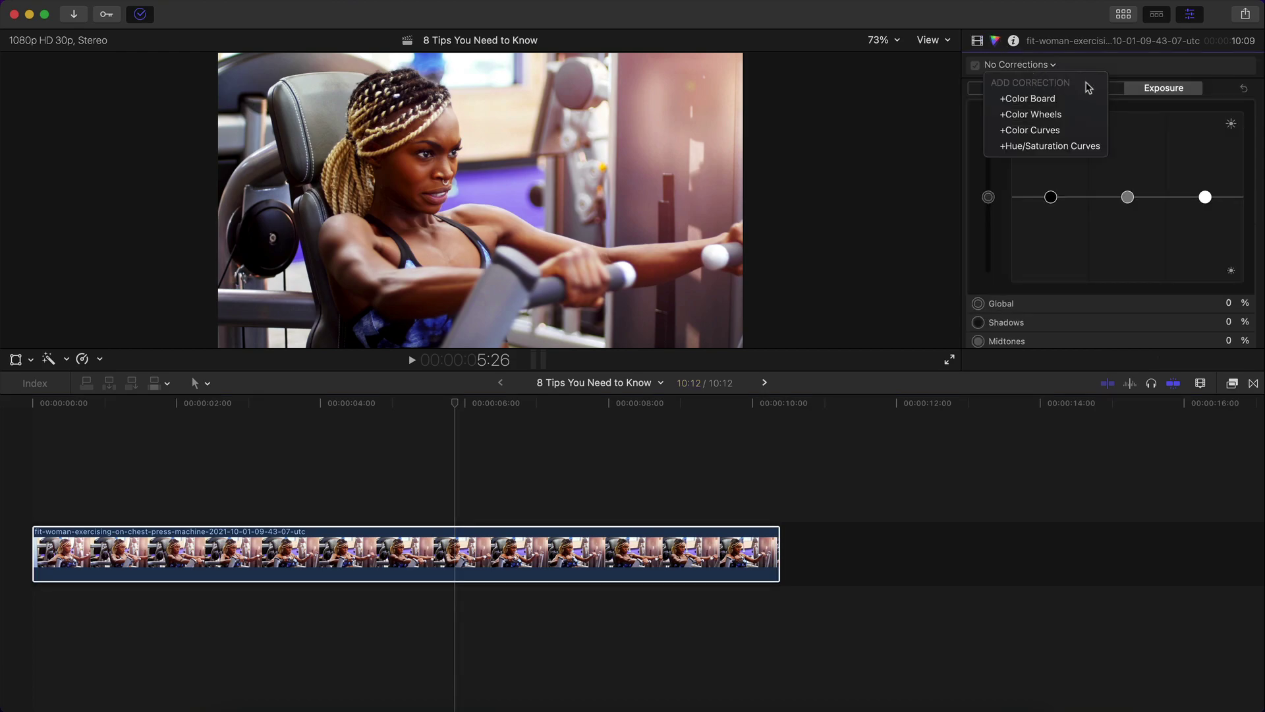
click(1056, 99)
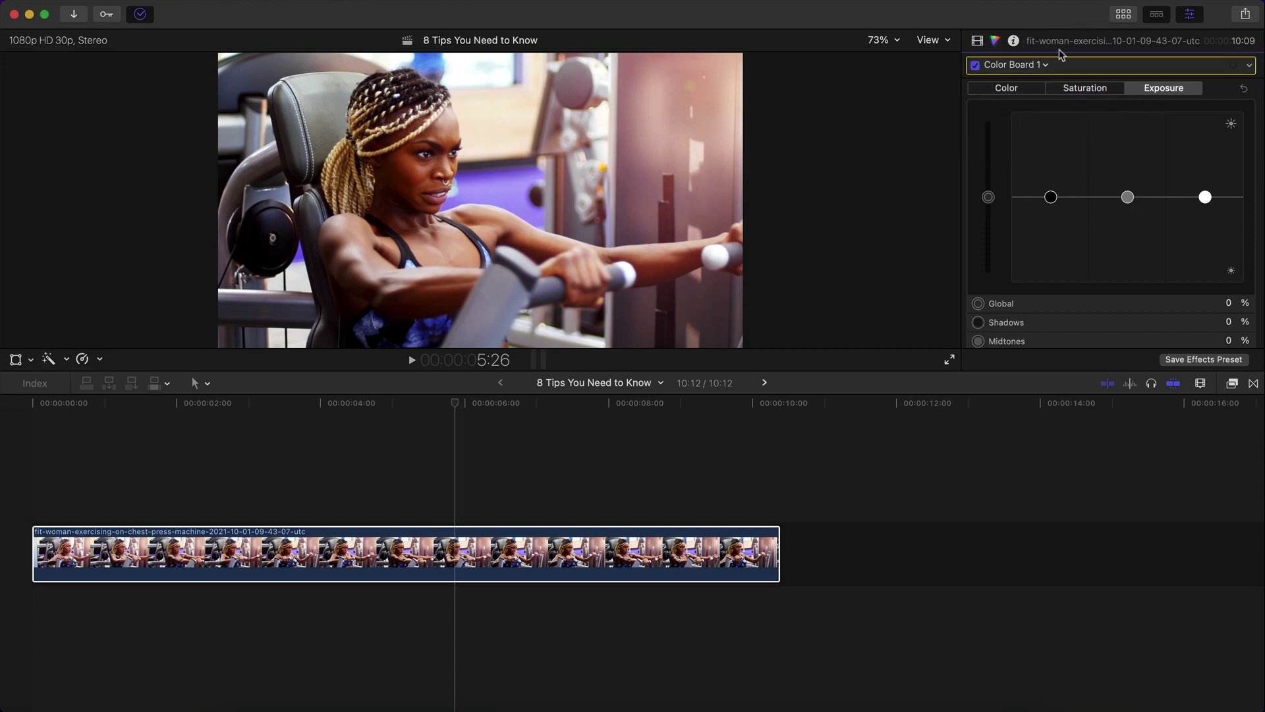
click(1045, 64)
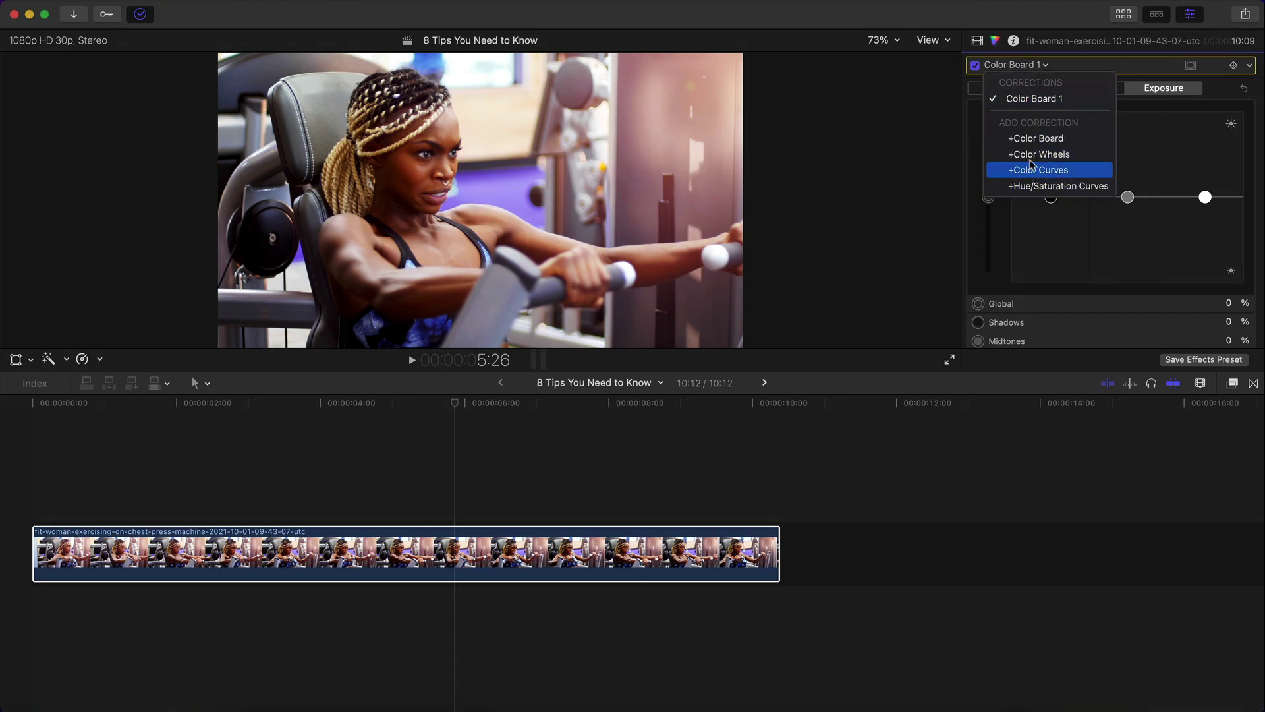
click(1160, 362)
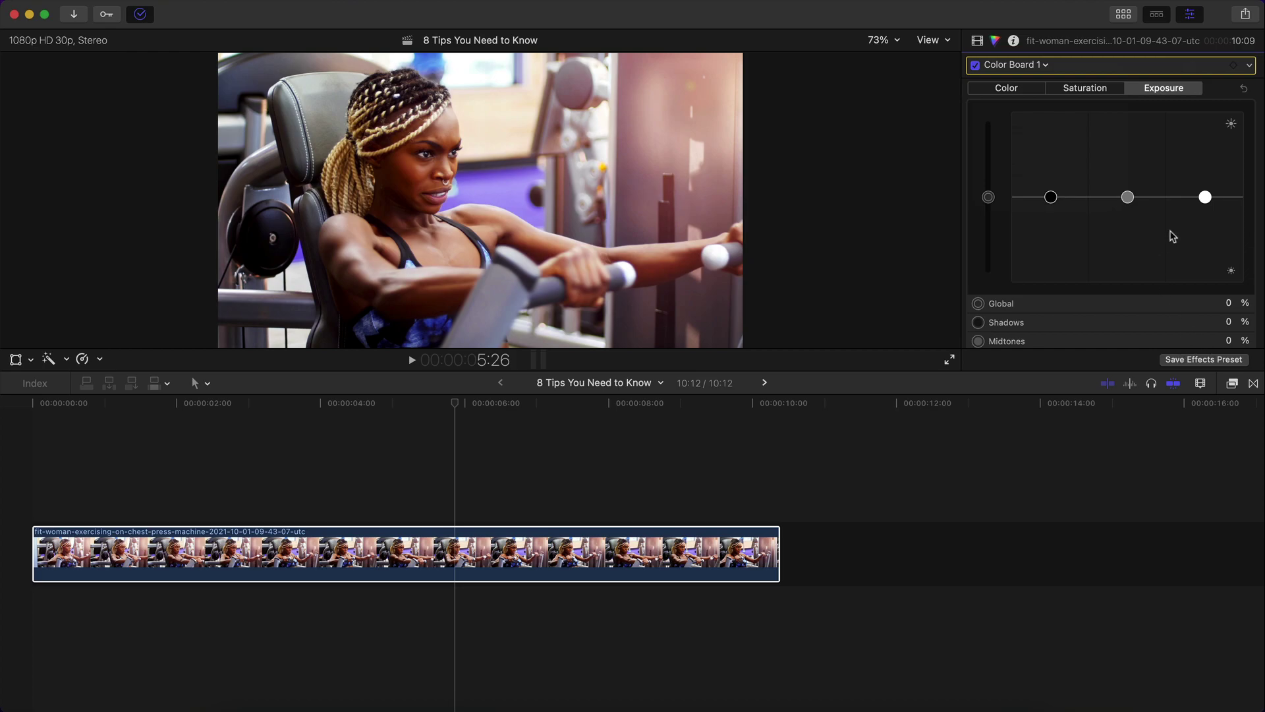
Raise the Color Board's highlight exposure and set midtone exposure to 12%, then tint the midtones at 209°, 11% and the highlights slightly blue.
drag(1205, 197, 1205, 179)
drag(1129, 197, 1126, 193)
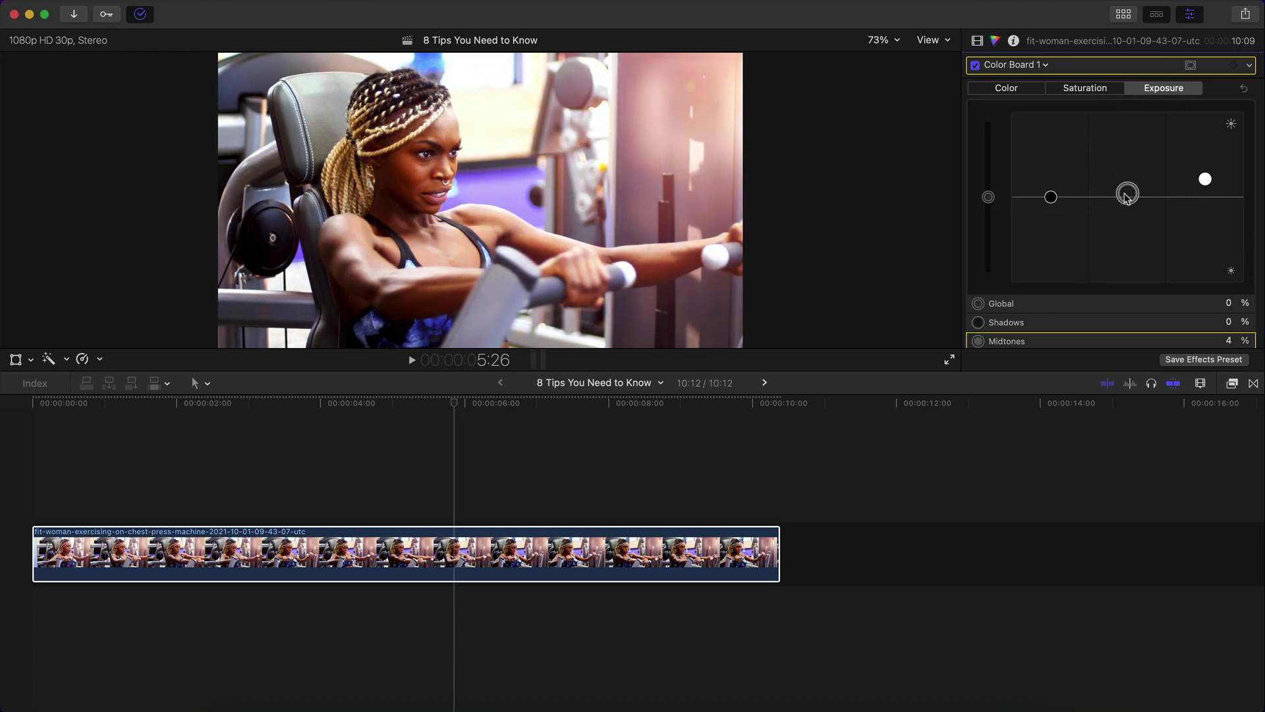
click(1019, 90)
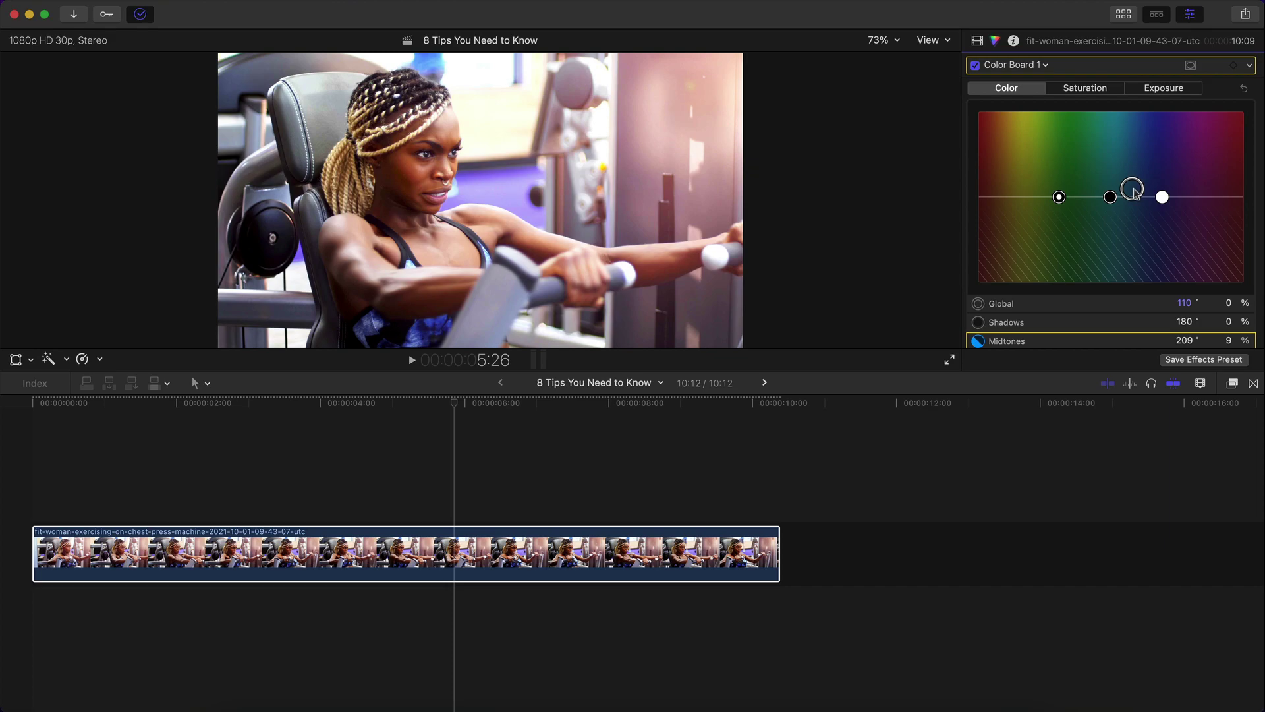
drag(1162, 197, 1166, 188)
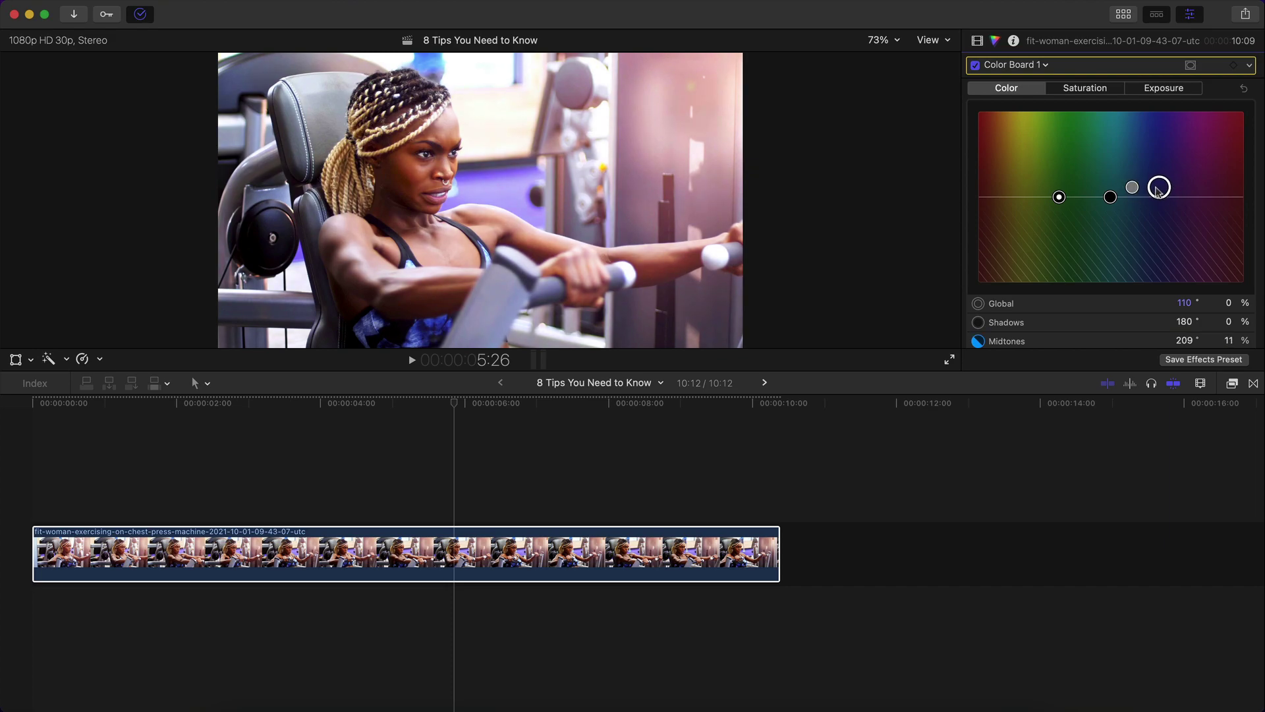
drag(1158, 191, 1160, 187)
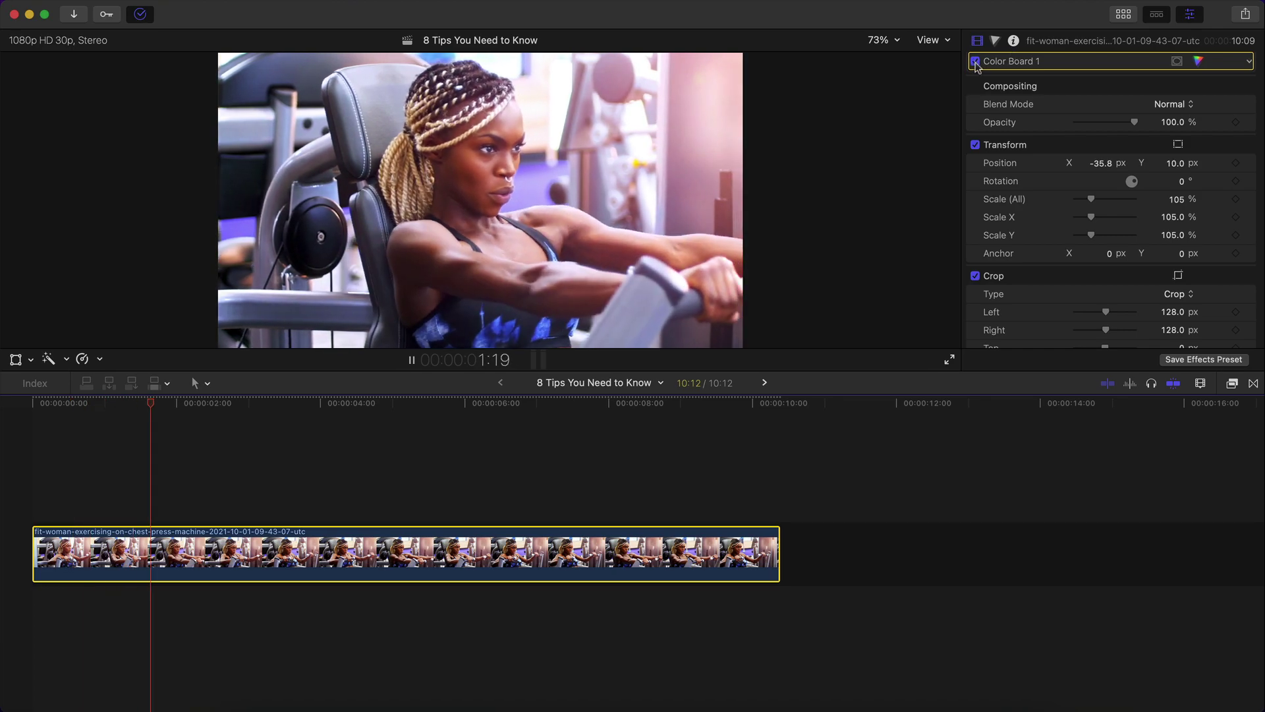
Stop playback and toggle the clip's Effects off and on to compare the shot with and without the colour correction.
key(space)
scroll(1000, 59, up, 1)
click(975, 67)
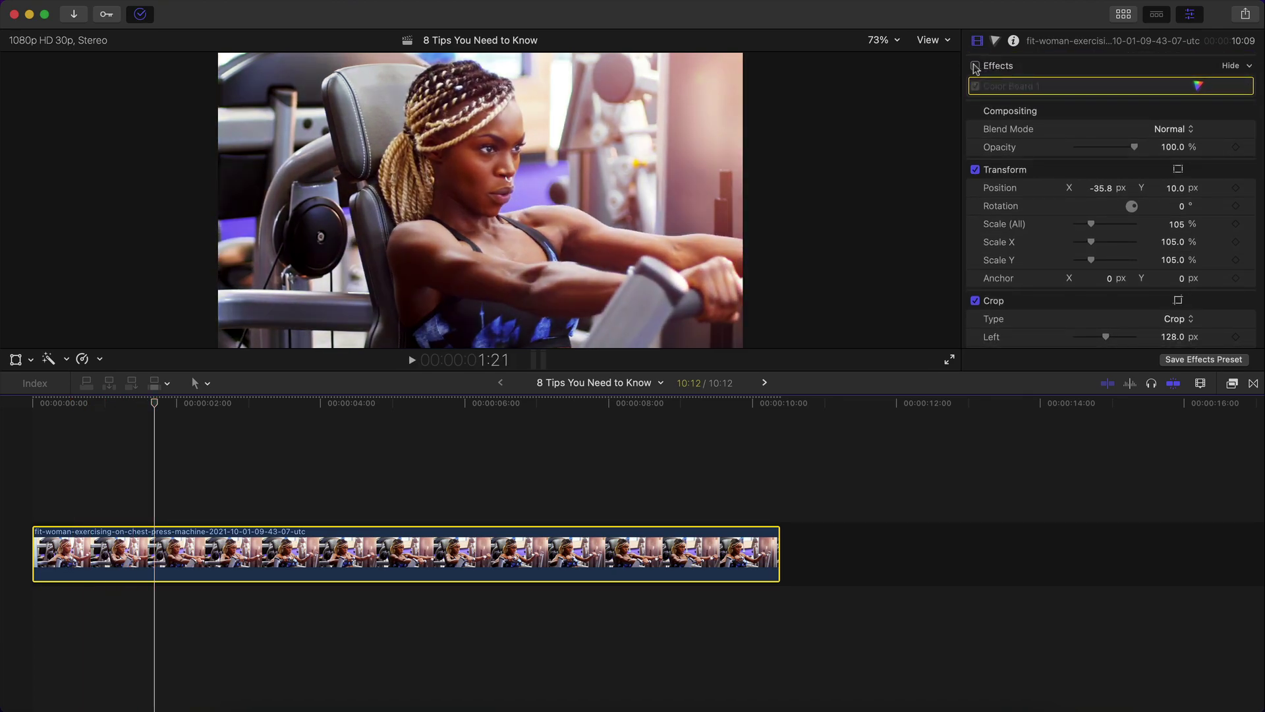
click(976, 66)
click(975, 67)
click(975, 66)
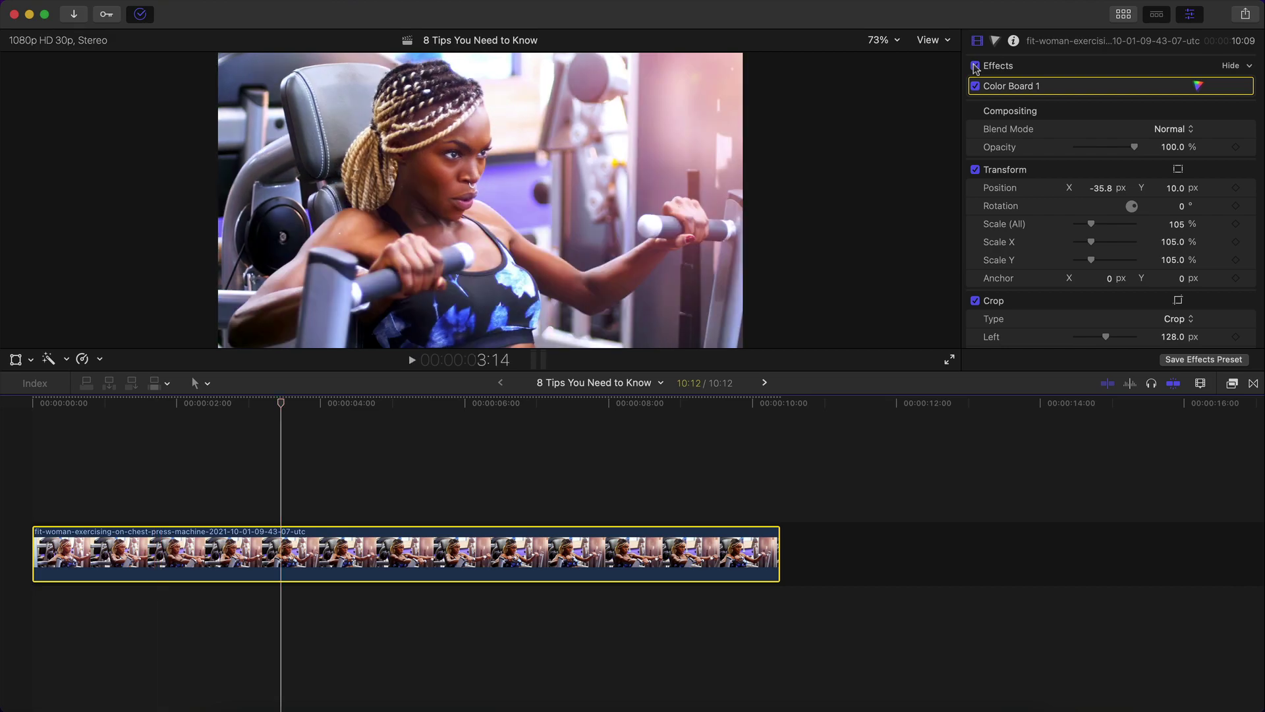
click(975, 67)
click(975, 66)
Set up a video effects preset from the clip at 00:00:04:07, named Woman and filed under Color Presets.
drag(431, 405, 337, 423)
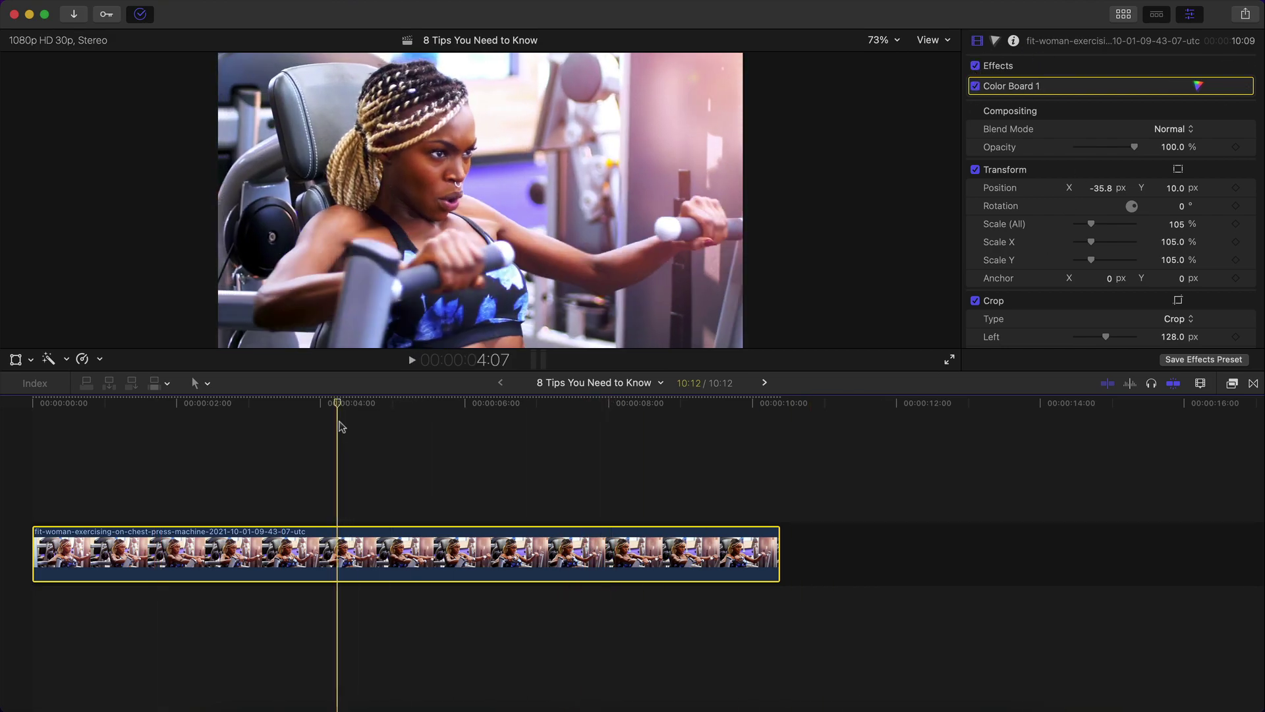
click(1186, 360)
drag(626, 89, 538, 99)
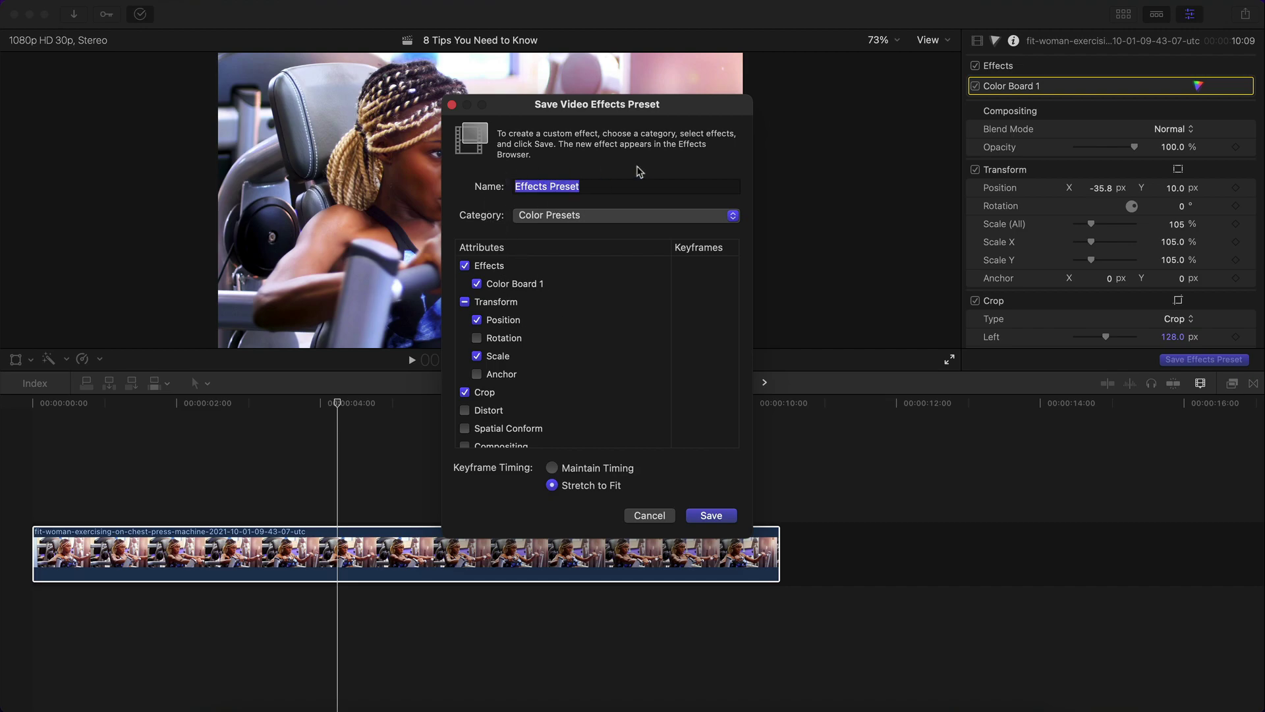
text(Woman)
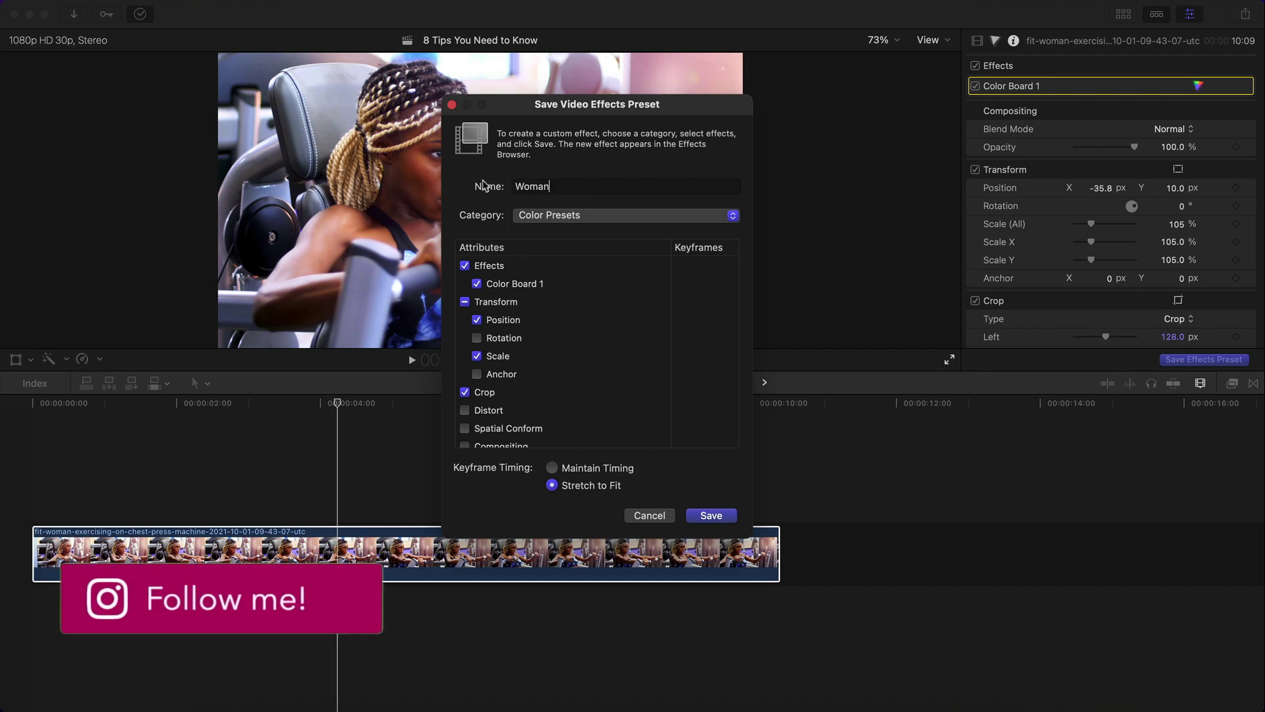
click(538, 217)
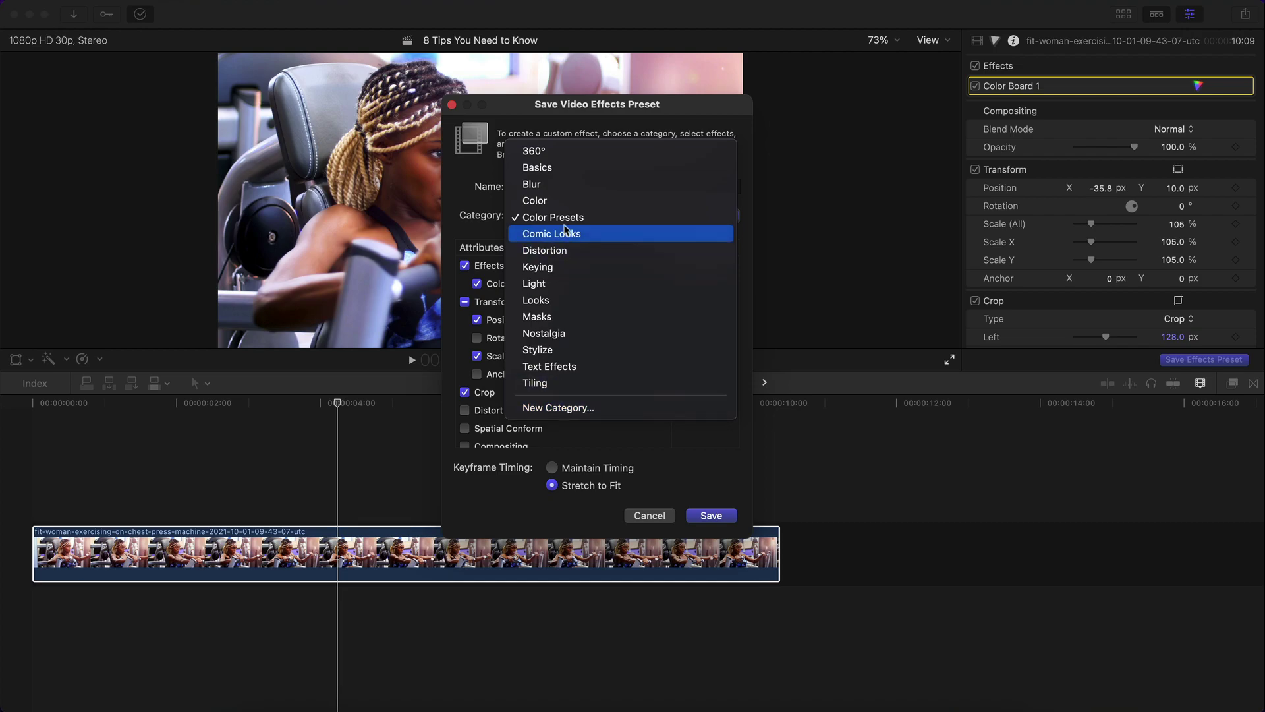
click(478, 234)
click(549, 223)
click(827, 221)
click(557, 216)
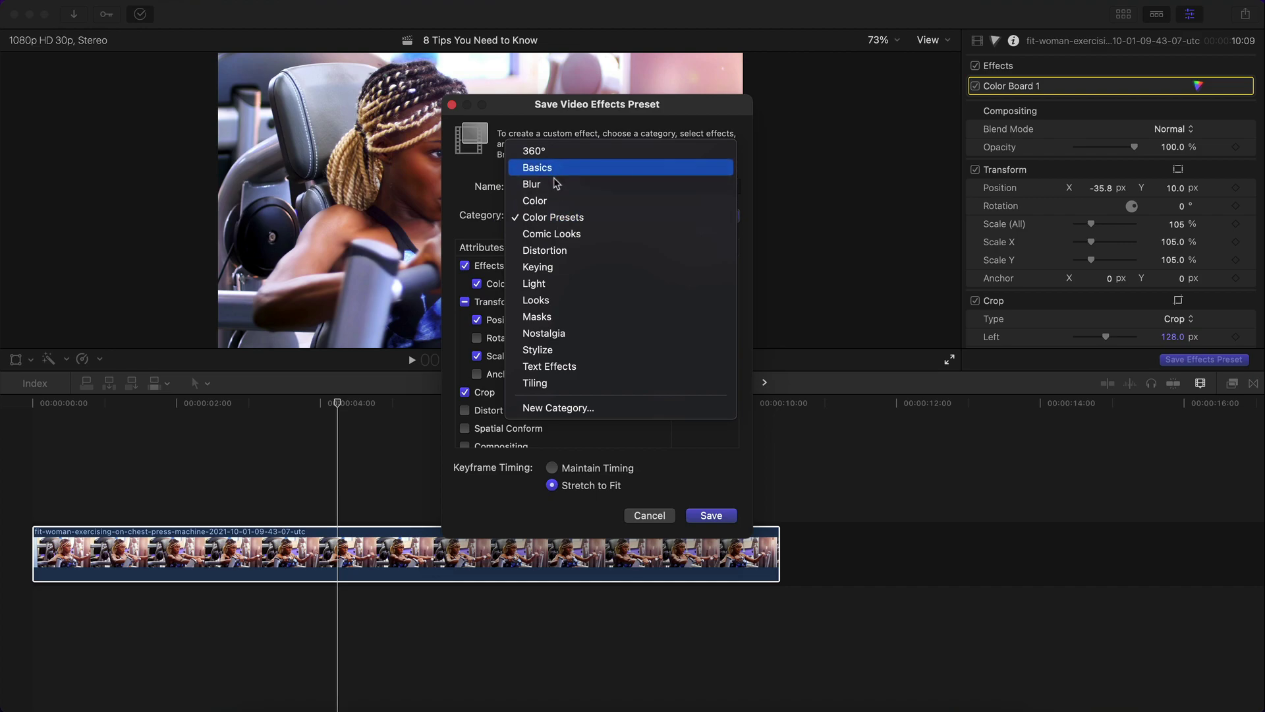
click(572, 219)
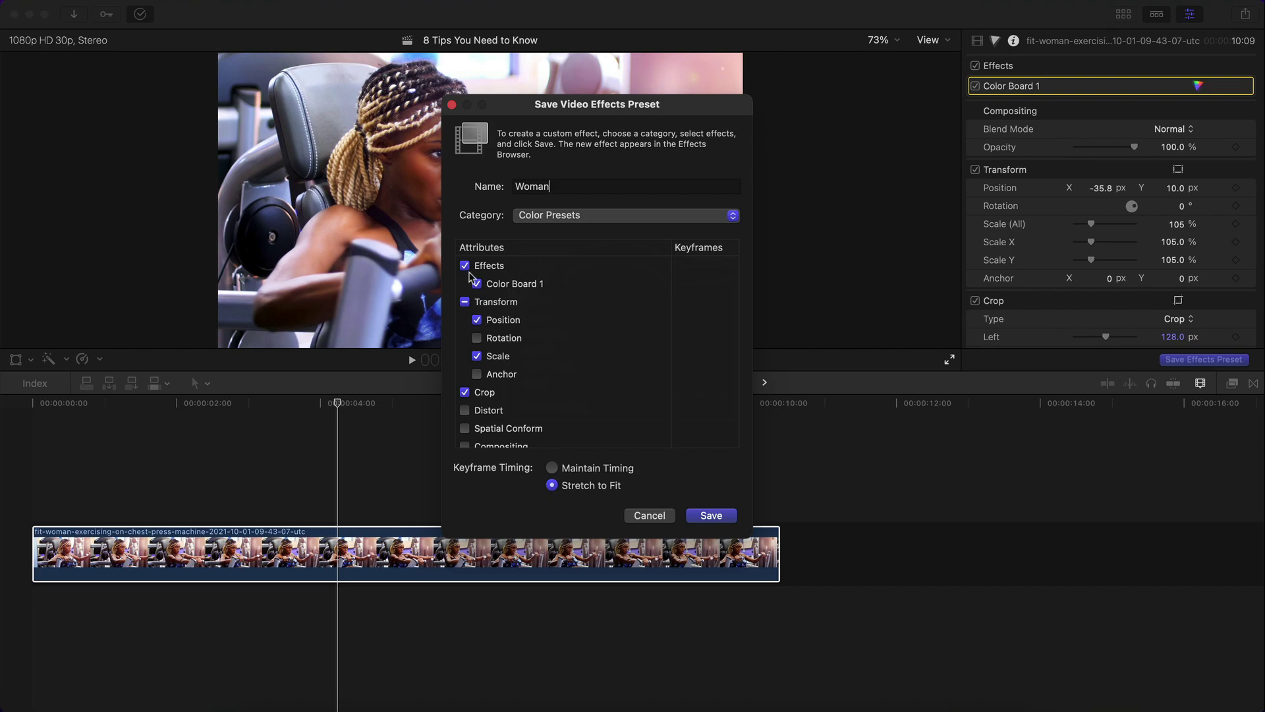
Review the attributes included in the Woman preset and save it with Color Board 1, Position, Scale and Crop, keyframe timing Stretch to Fit.
scroll(466, 365, down, 1)
scroll(525, 317, up, 1)
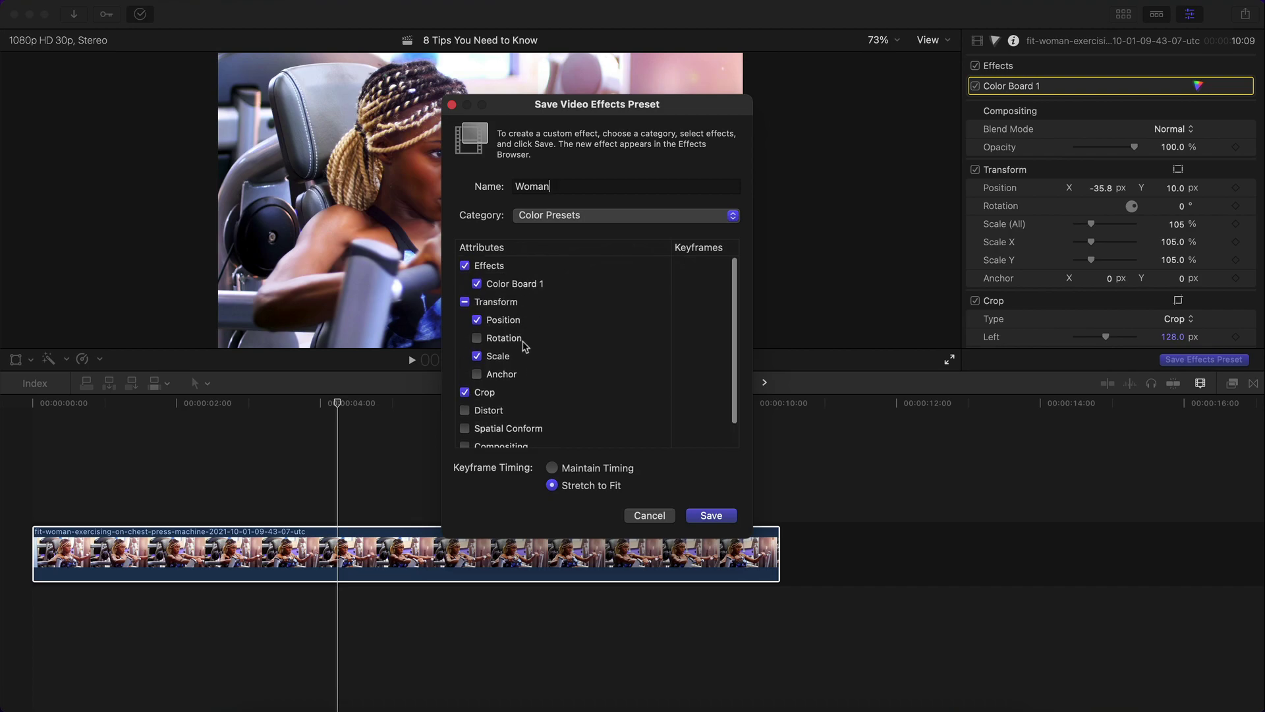
scroll(525, 346, down, 1)
scroll(525, 345, up, 1)
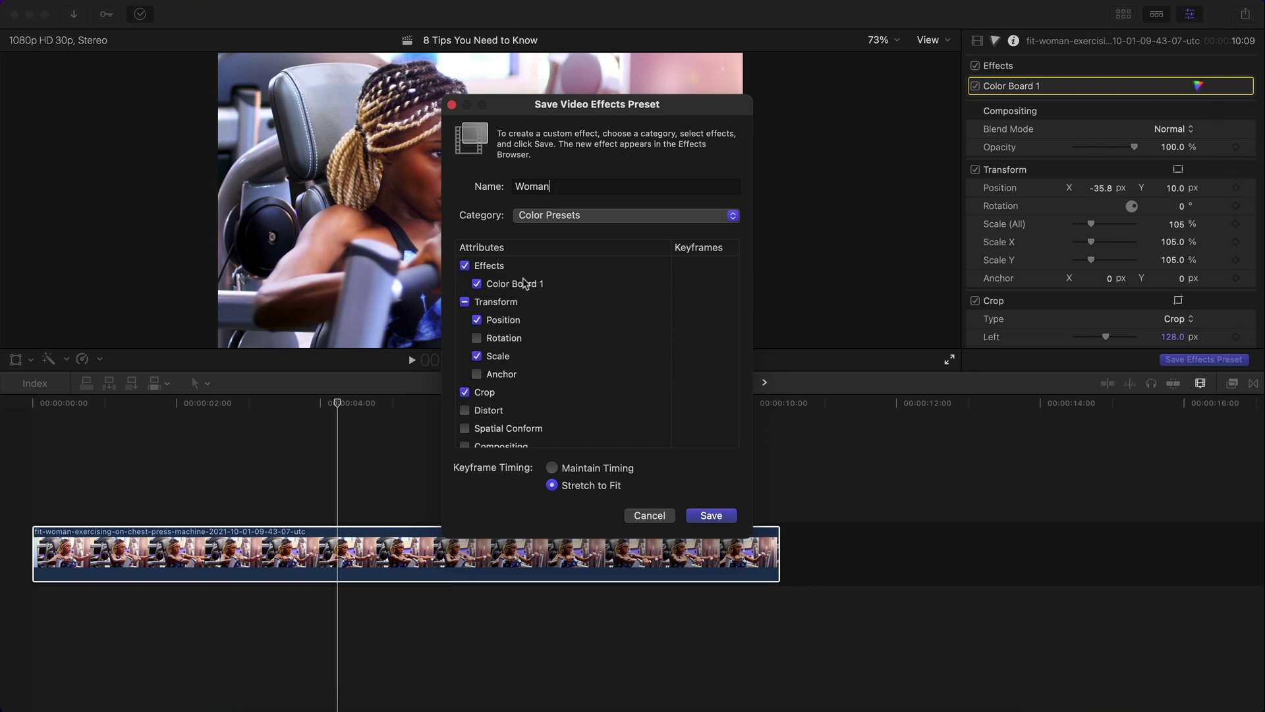
scroll(514, 322, down, 2)
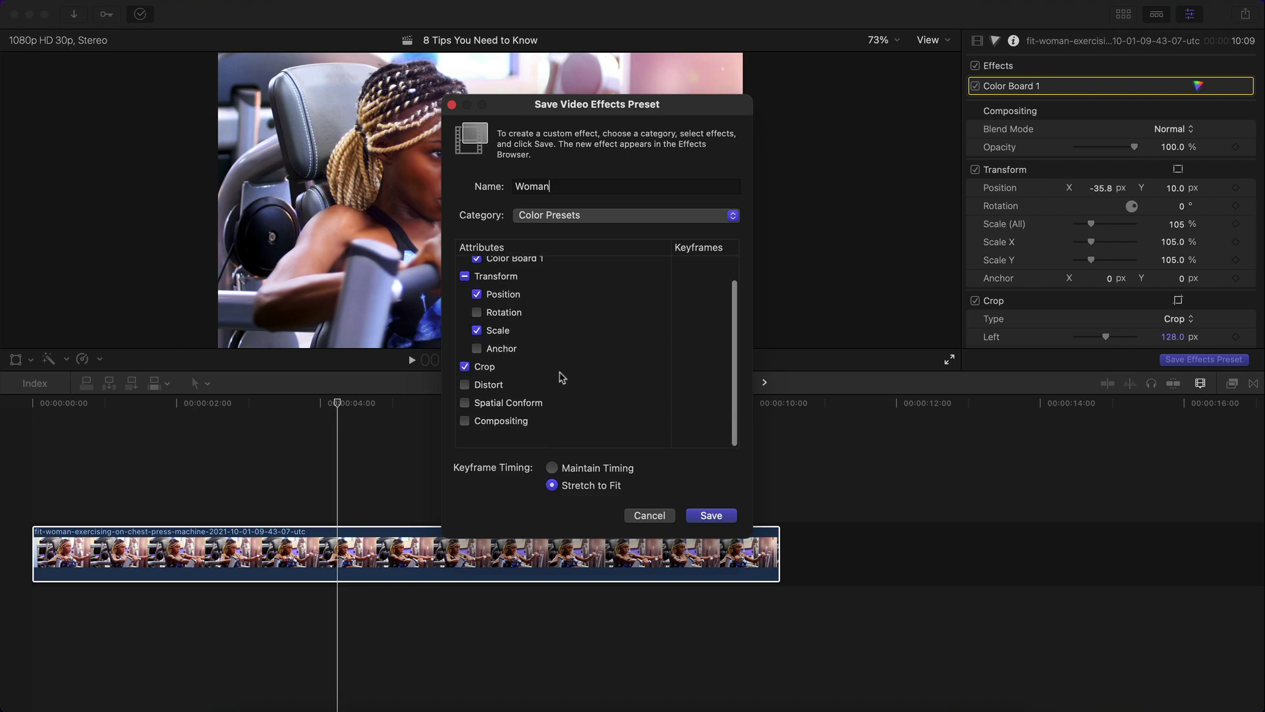
click(712, 516)
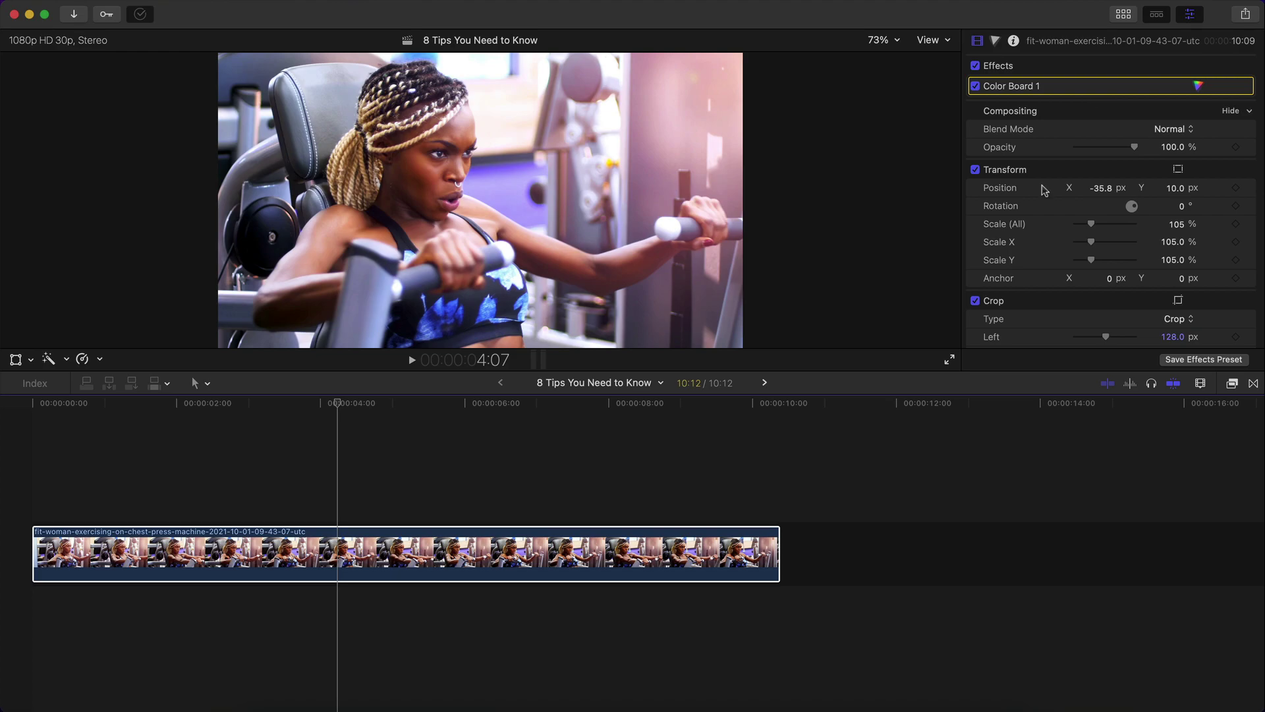
Append the fit-woman-exercising-on-a-machine clip from the December 2021 event after the chest-press clip in the timeline, with the browser hidden again.
click(1121, 14)
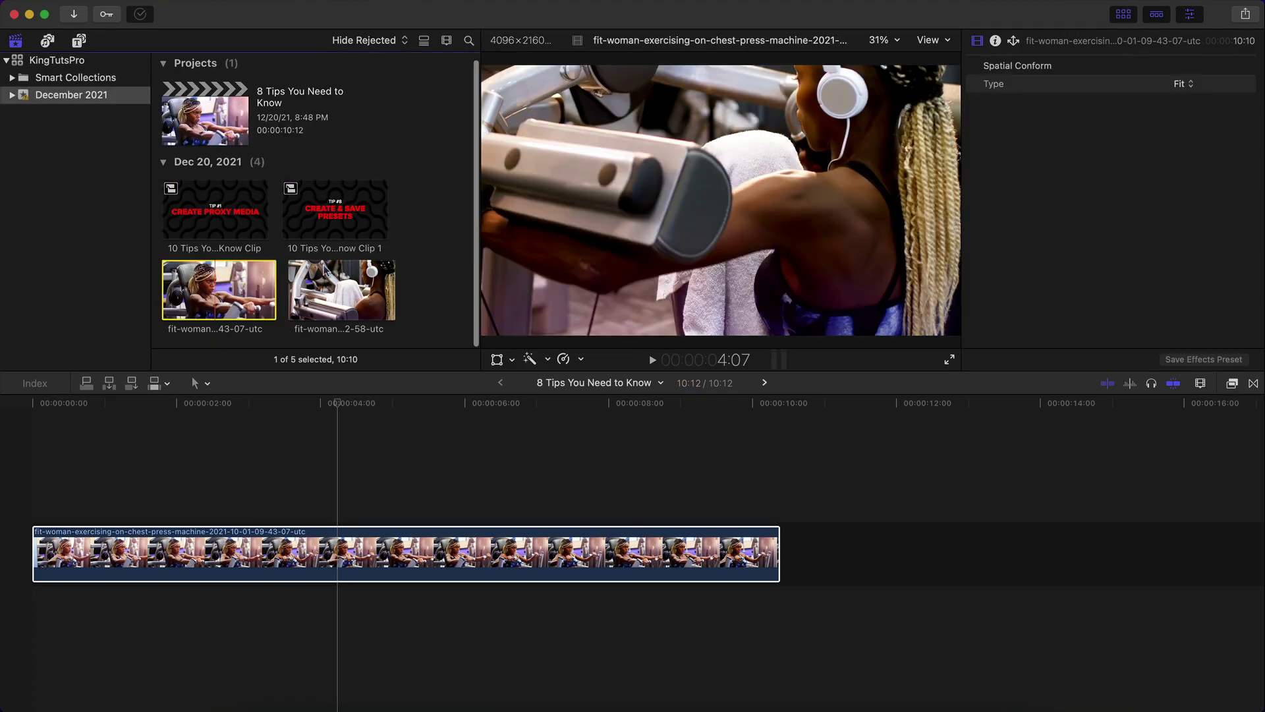
click(316, 289)
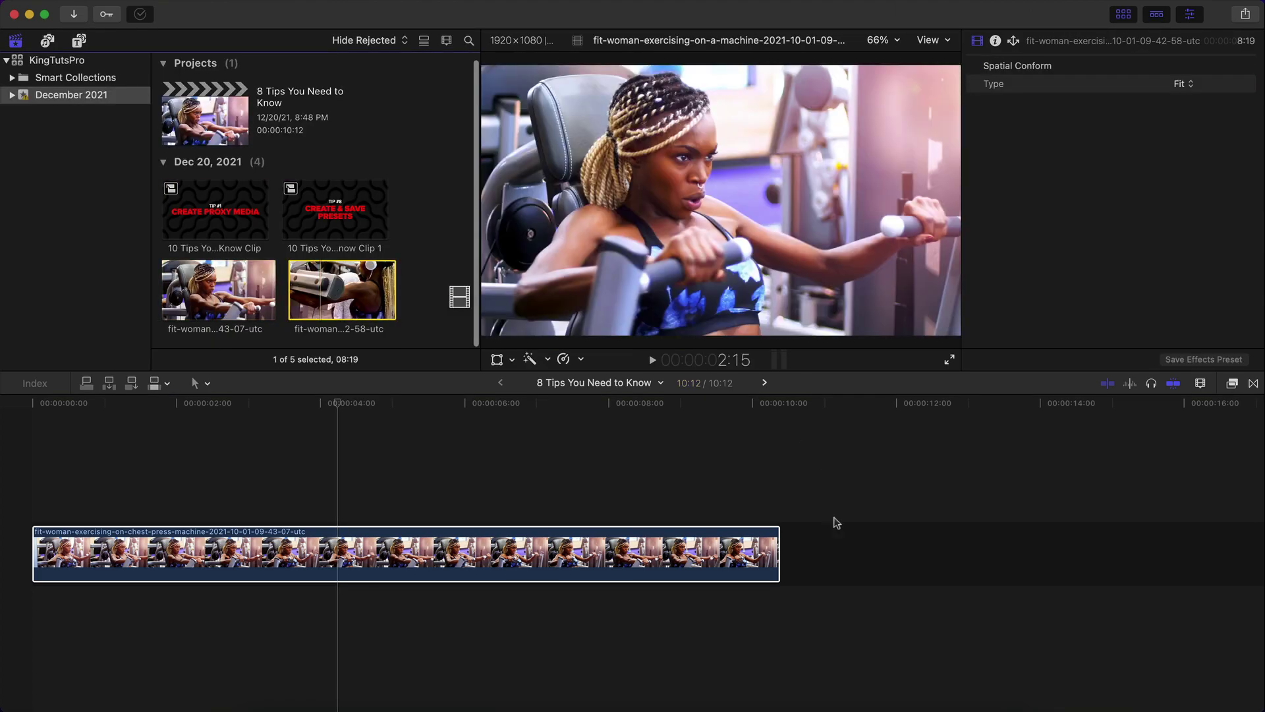
drag(835, 519, 833, 527)
click(1123, 14)
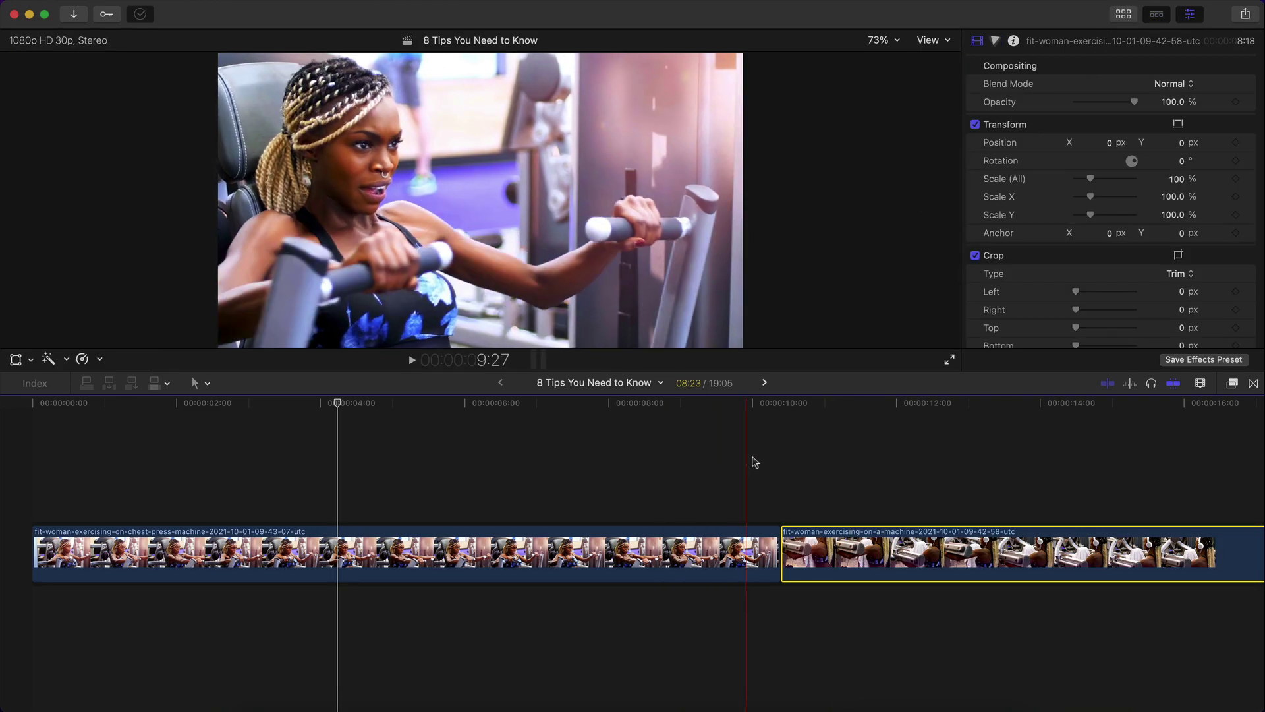
At 00:00:11:13, preview the Woman effect from Color Presets on the second clip and apply it to that clip.
scroll(695, 483, right, 5)
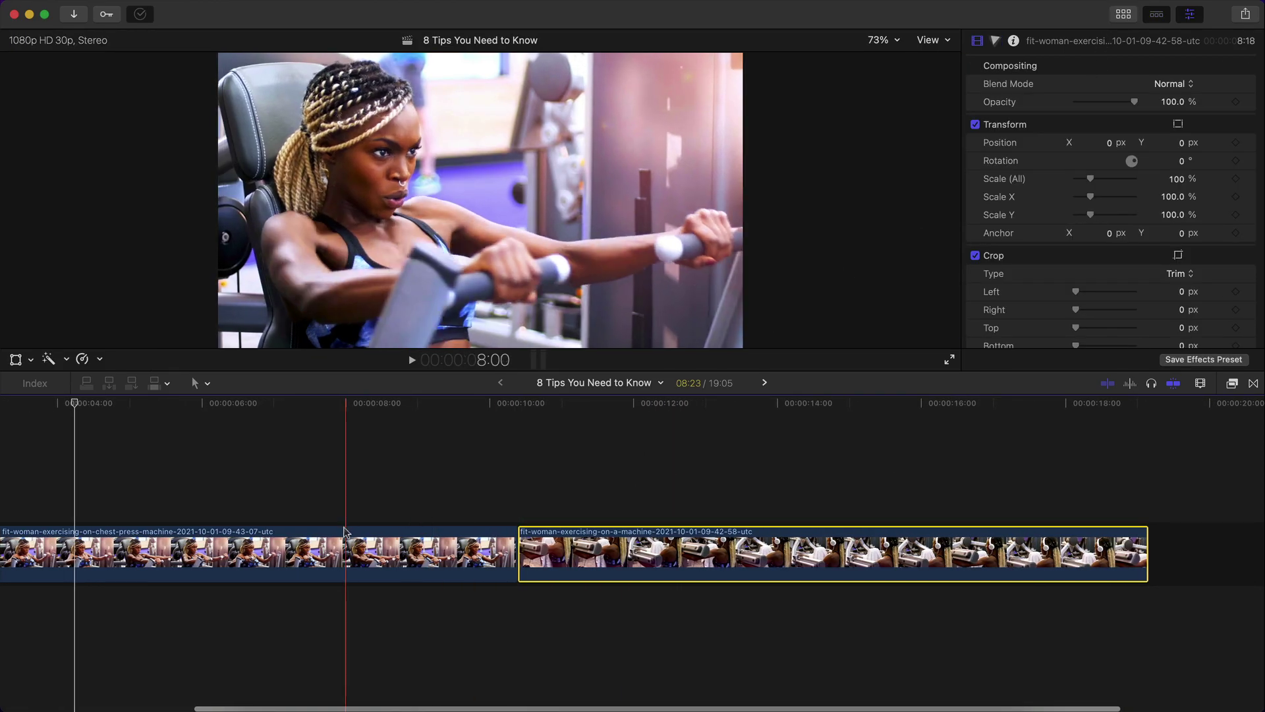
scroll(344, 531, right, 3)
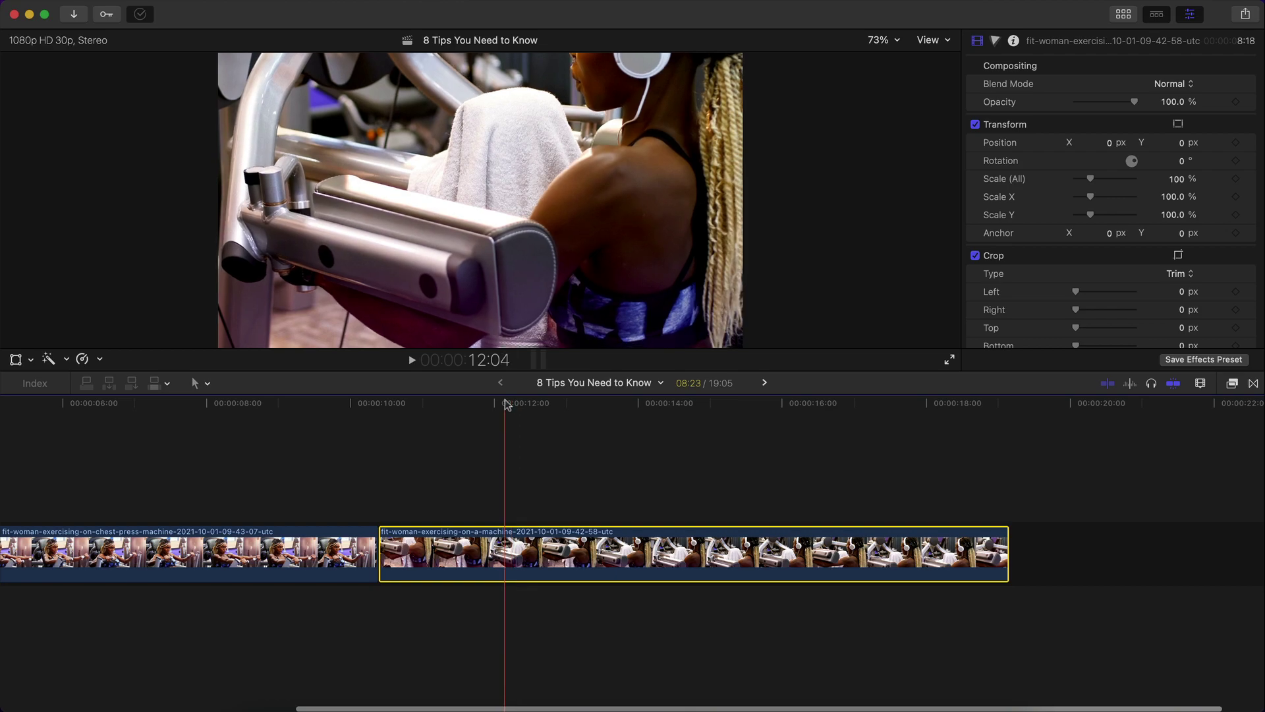
click(452, 403)
click(1231, 384)
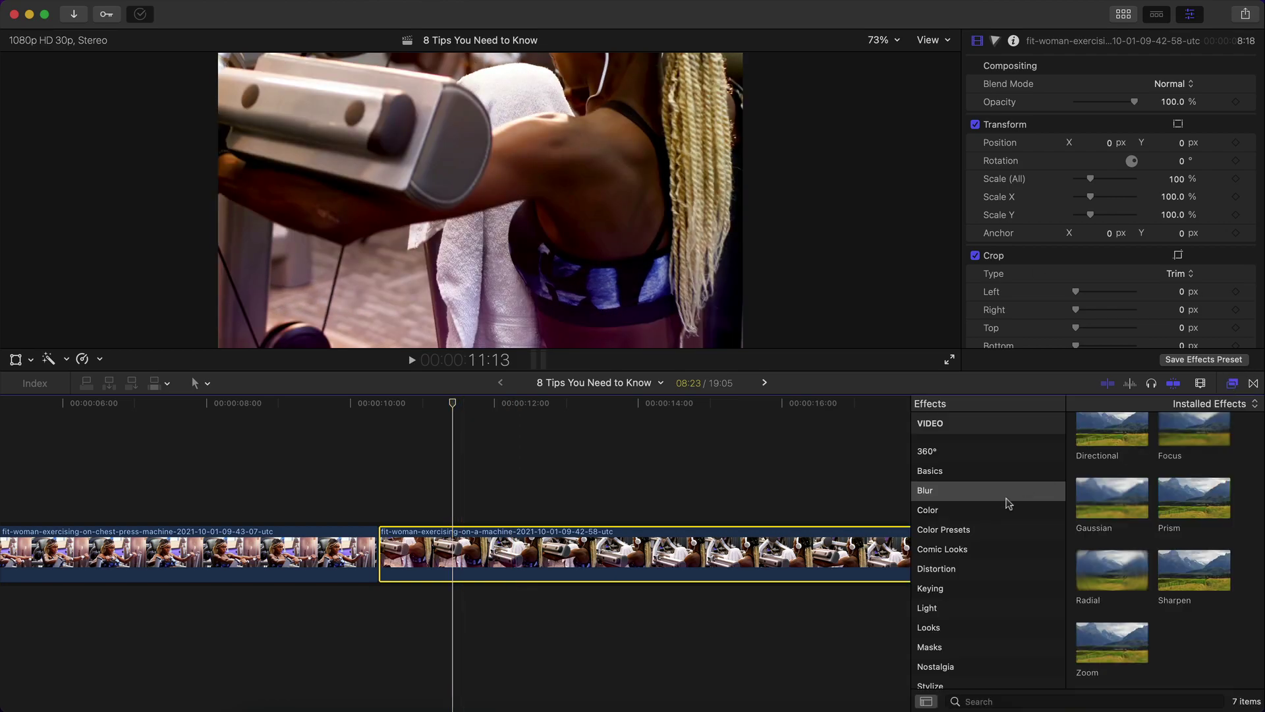
click(944, 529)
scroll(1121, 507, down, 2)
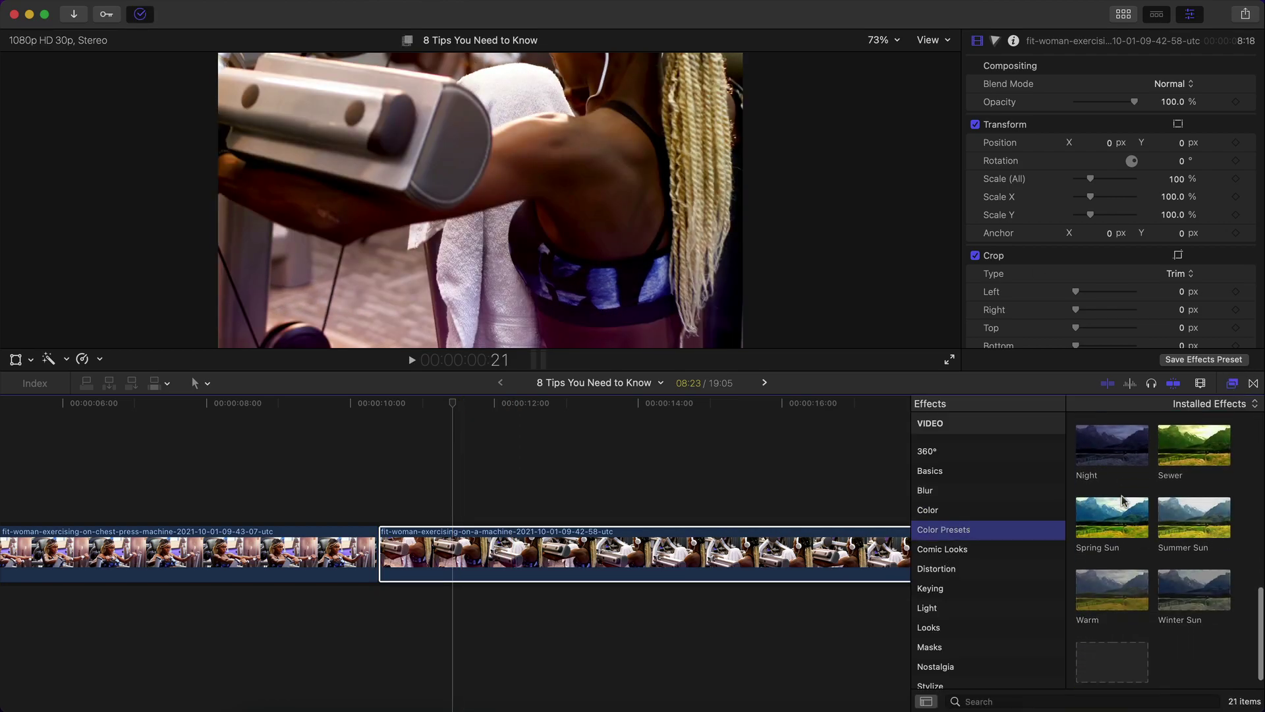
scroll(1124, 501, down, 1)
click(1111, 651)
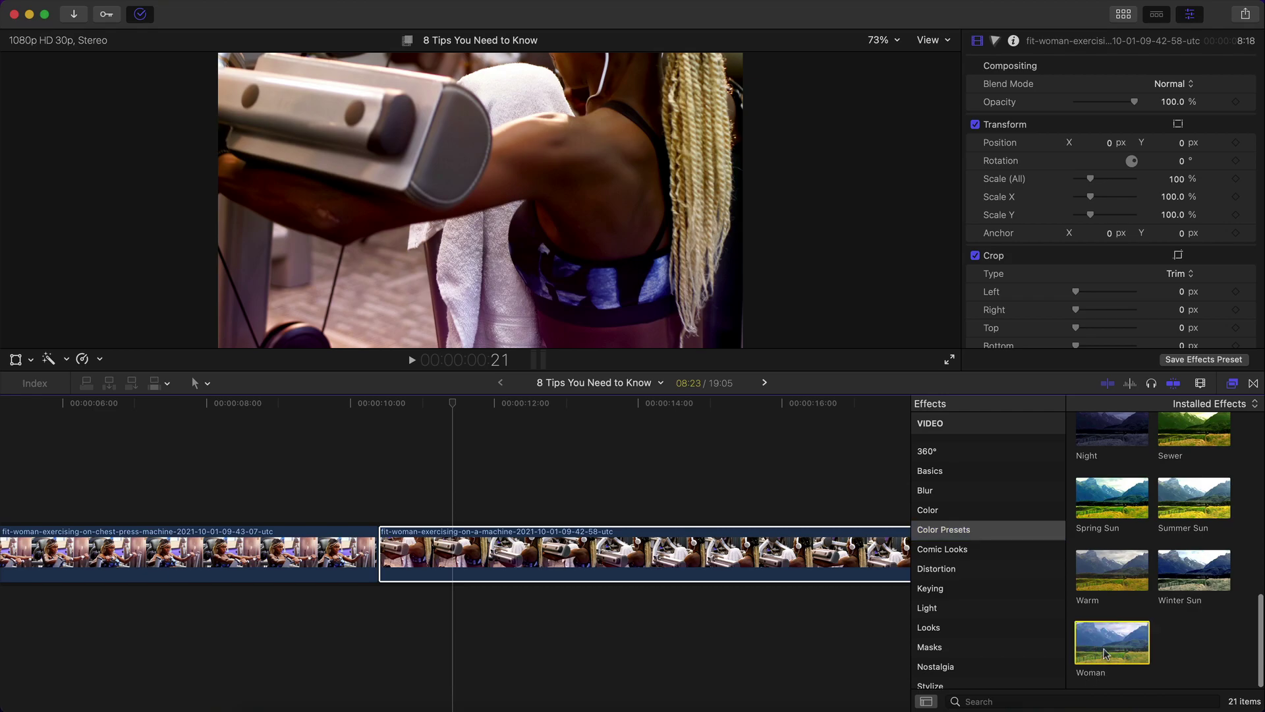
key(space)
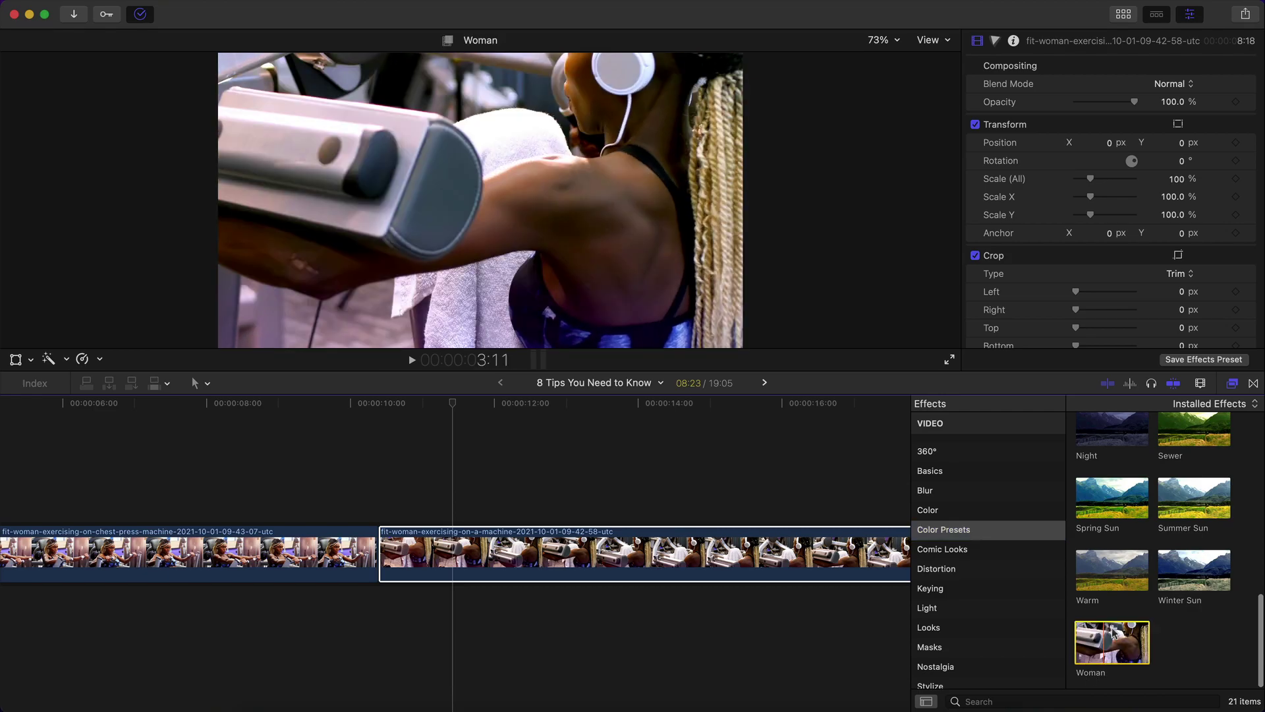
drag(1112, 643, 786, 541)
Play the newly graded second clip and toggle its Effects off and on to compare the look.
key(super+minus)
key(space)
key(space)
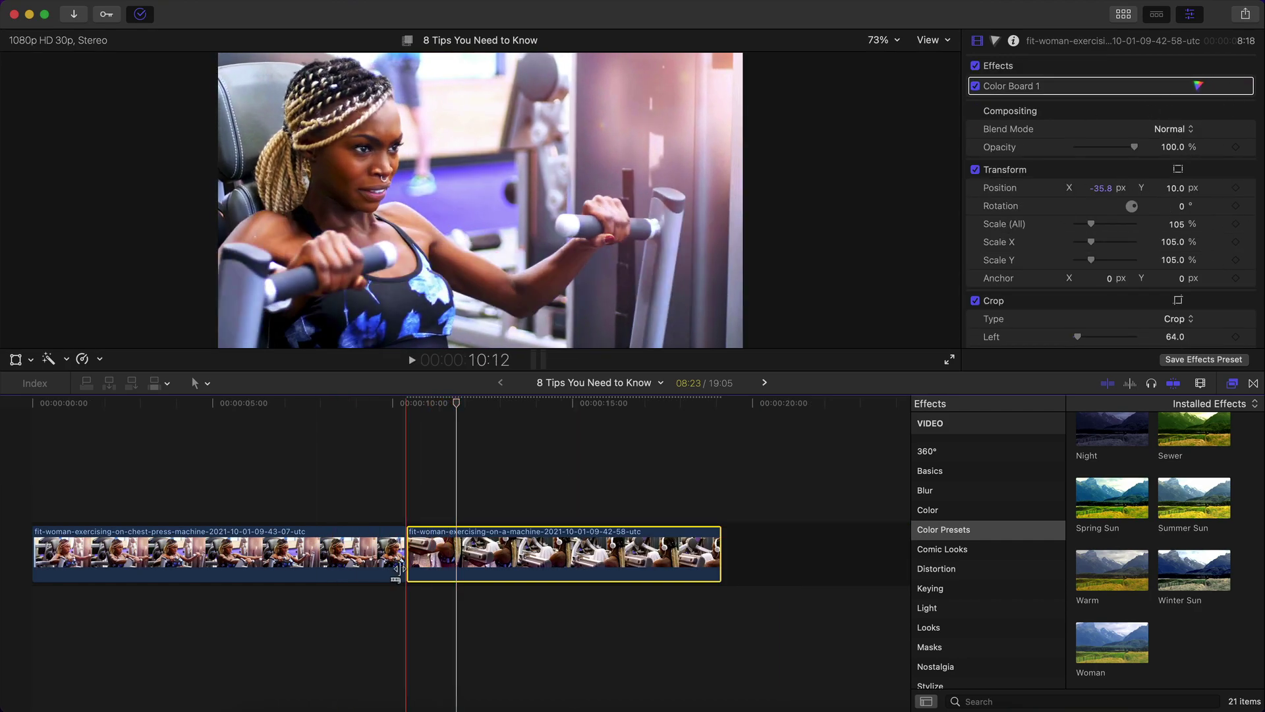
click(975, 66)
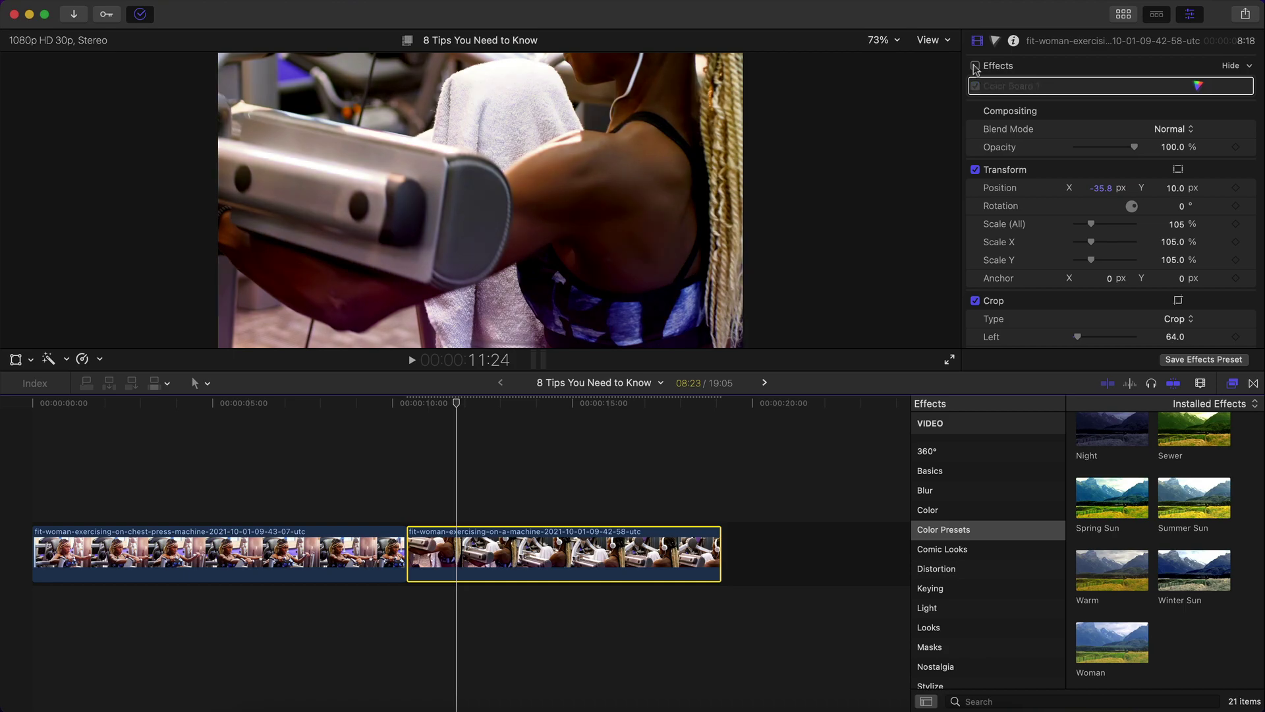
click(976, 66)
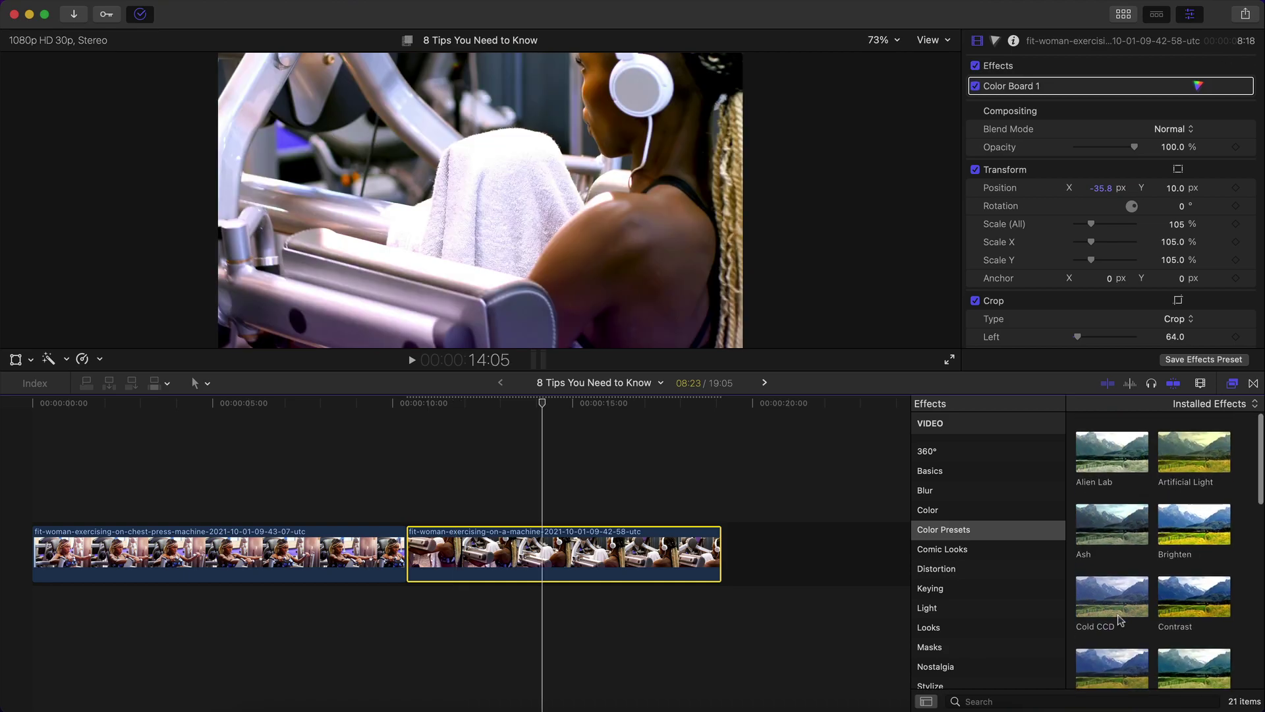
Make the Woman preset the default video effect and check its place in the Color Presets category.
scroll(1123, 631, down, 2)
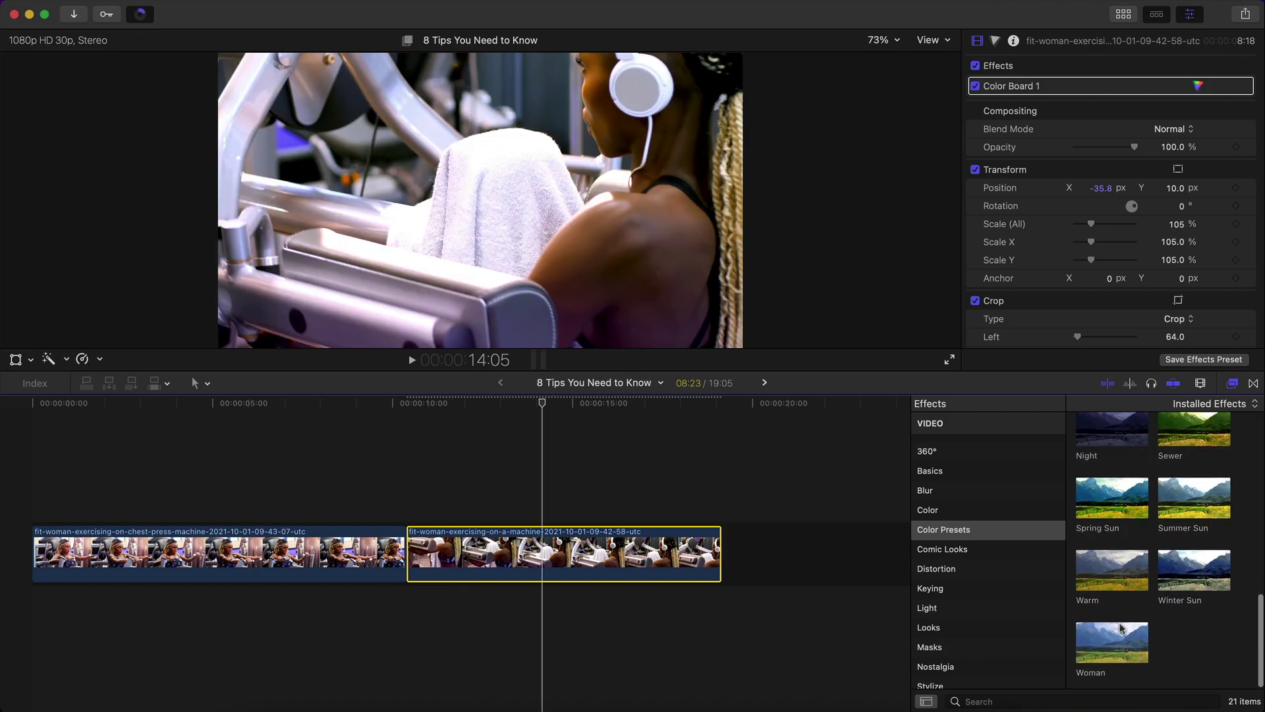
scroll(1152, 488, up, 8)
scroll(1120, 488, down, 8)
scroll(1160, 525, up, 5)
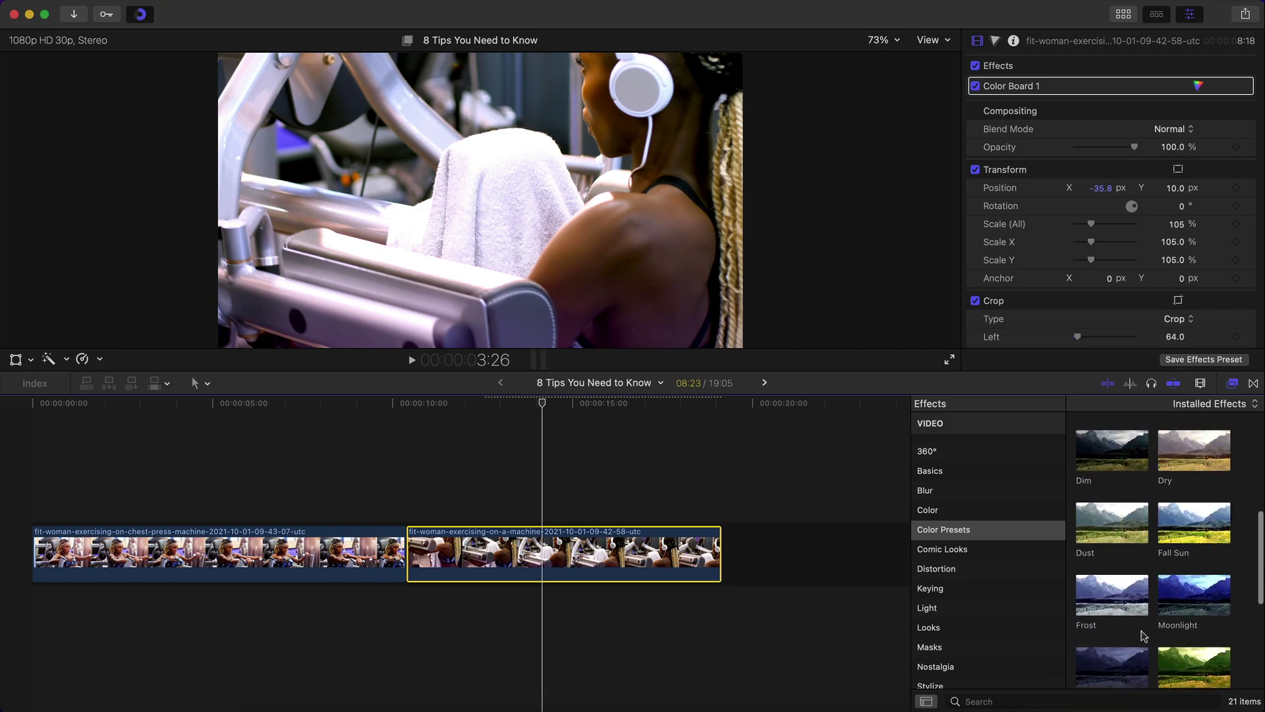
scroll(1145, 636, down, 5)
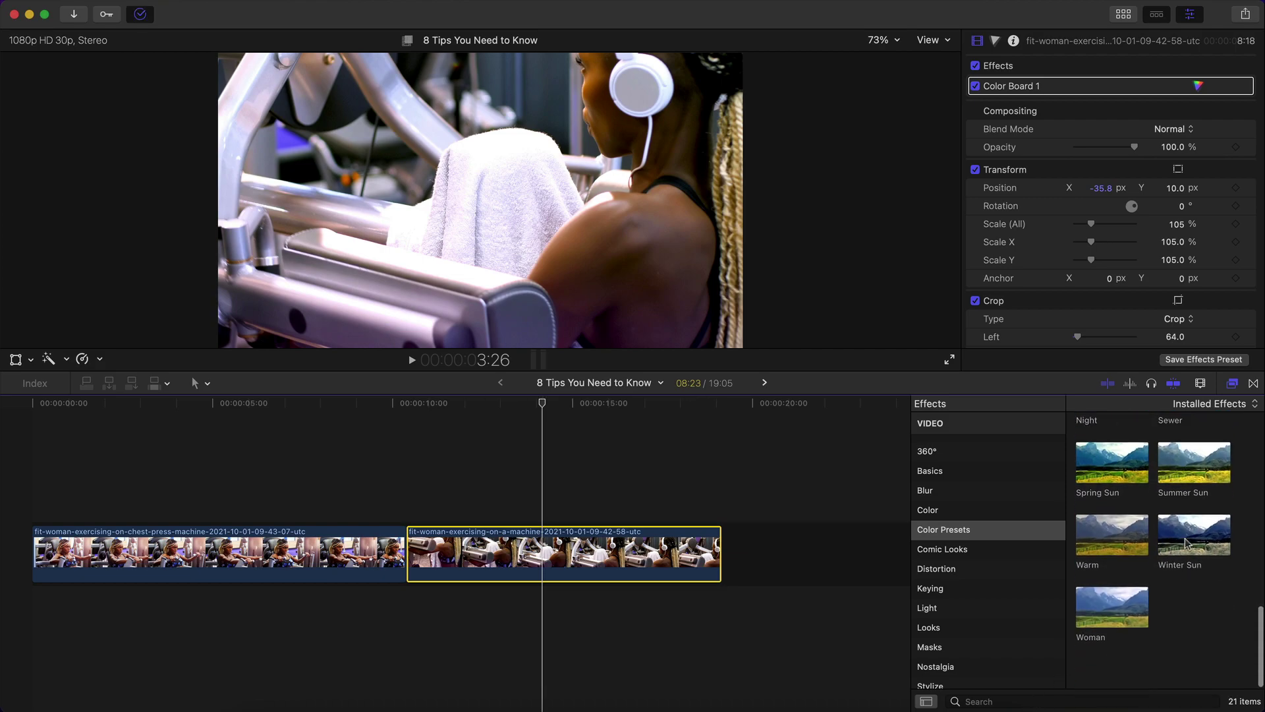
right_click(1117, 636)
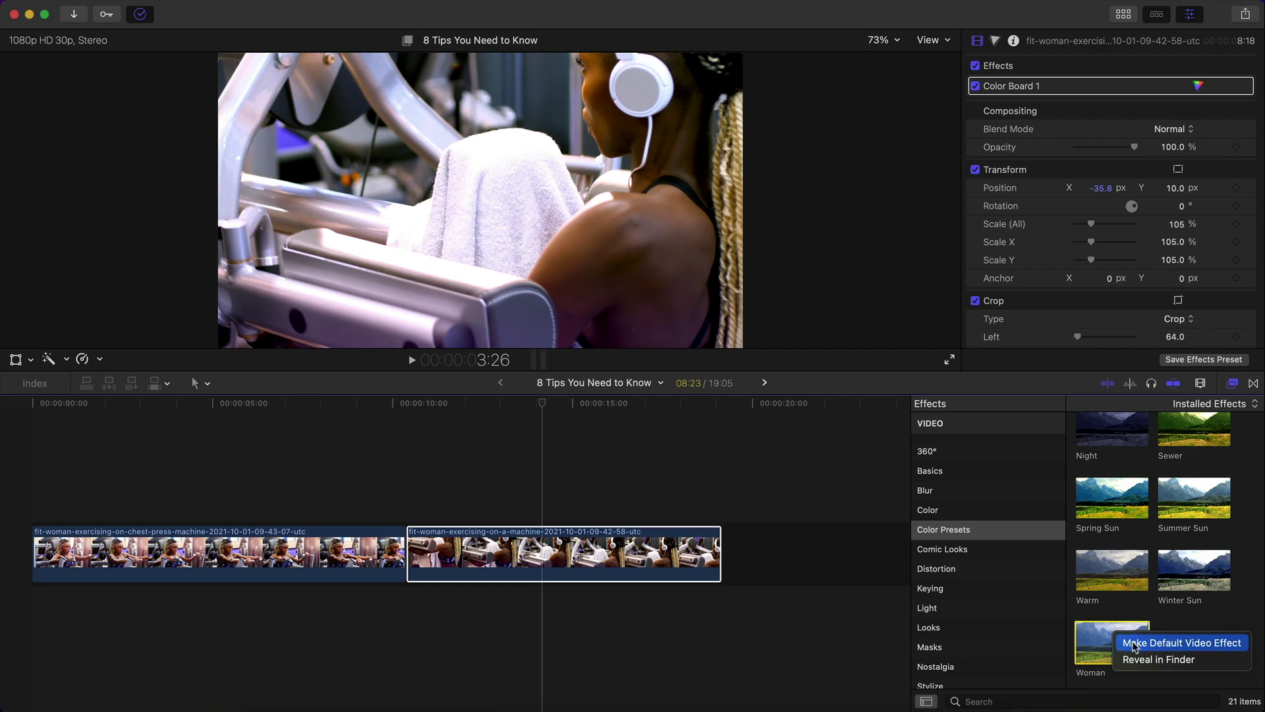
click(1135, 644)
scroll(1127, 488, down, 3)
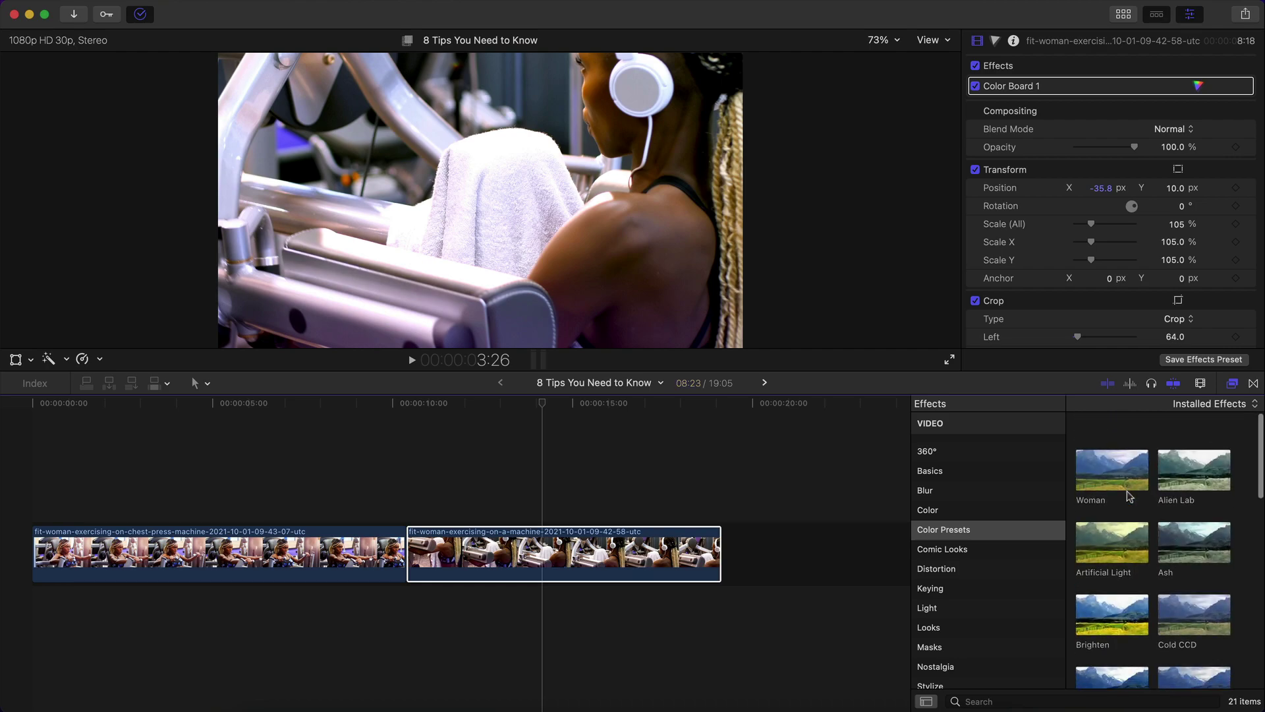
click(941, 544)
click(942, 532)
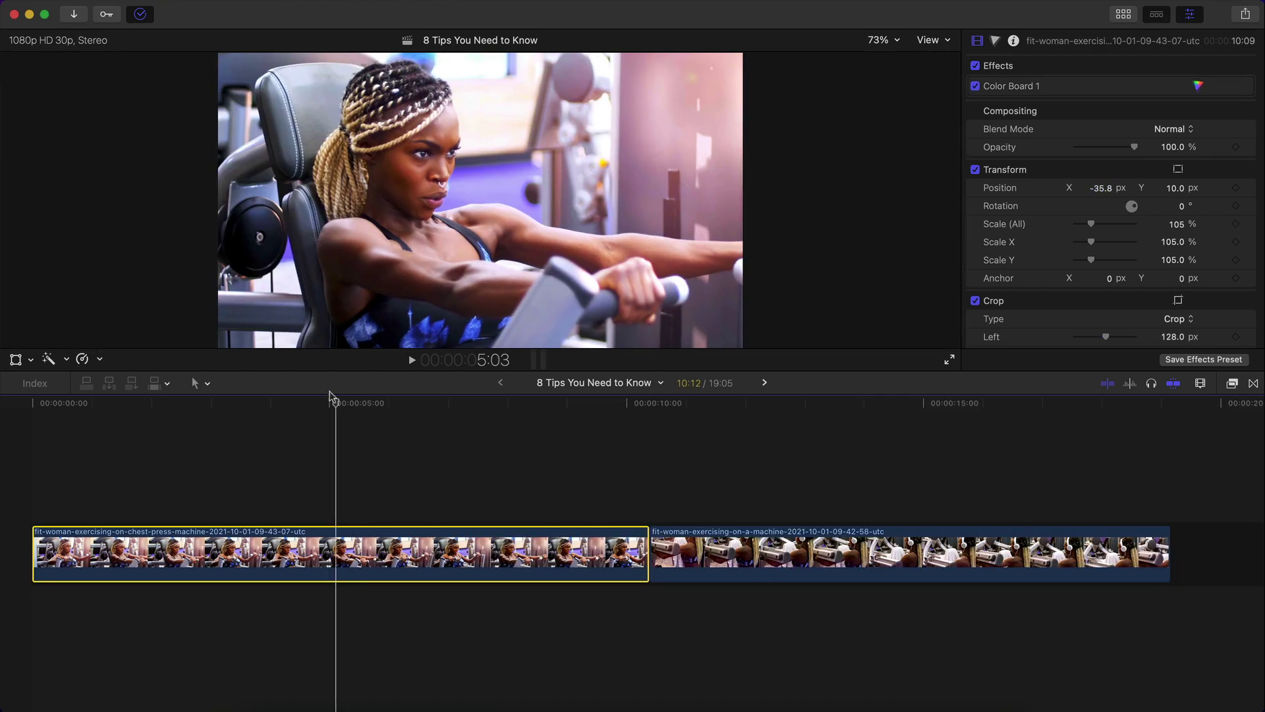
Move the playhead to 00:00:04:02 over the chest-press clip.
drag(334, 393, 275, 389)
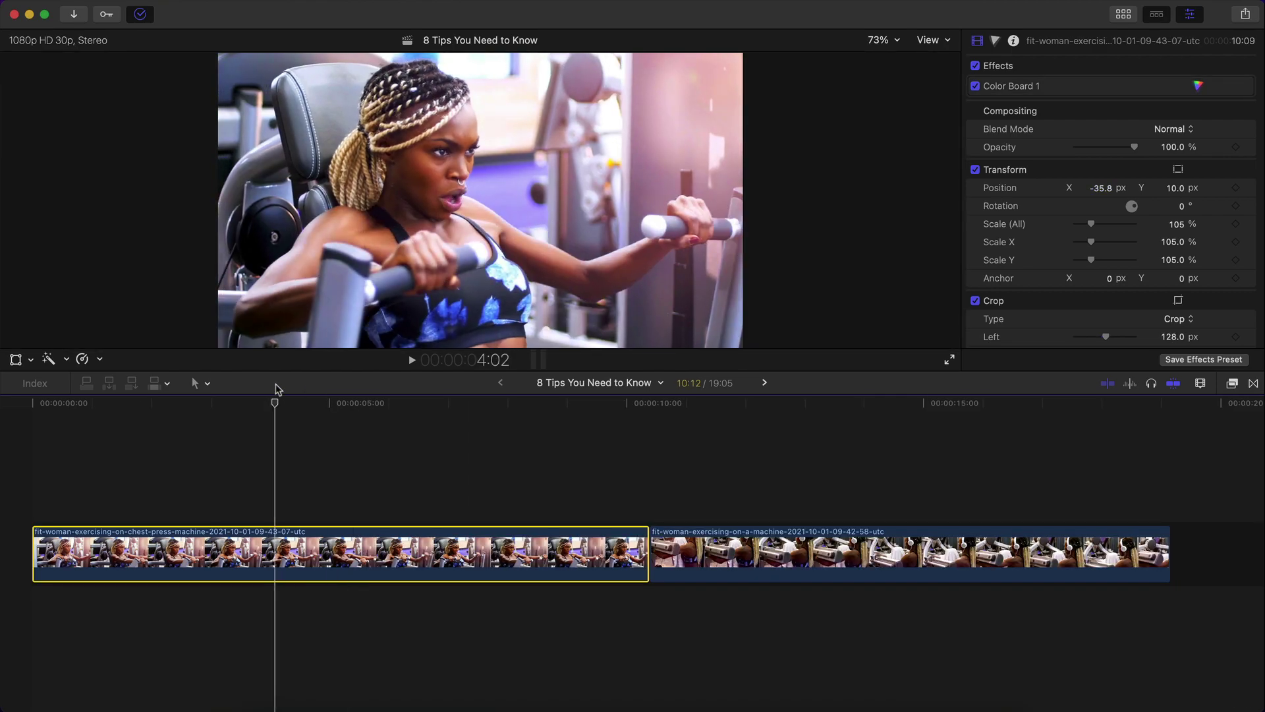